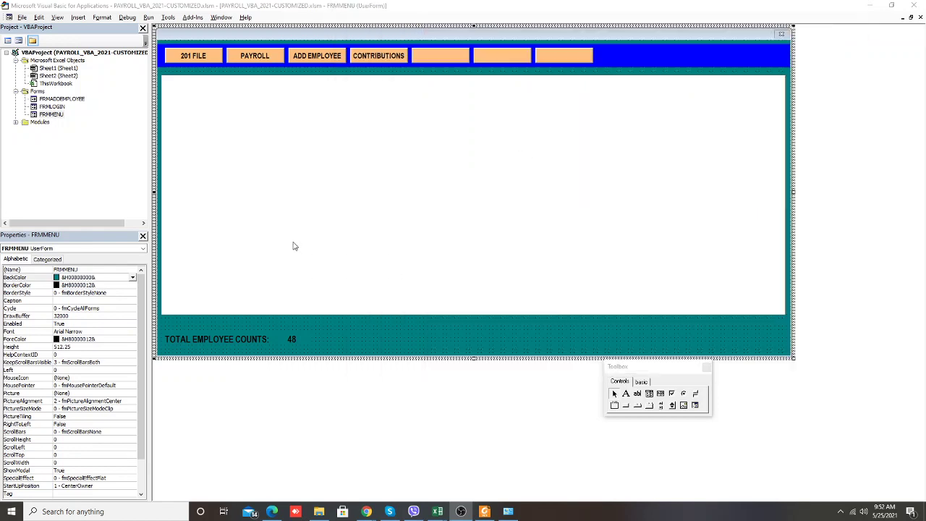
Open FRMMENU ListBox1's double-click code and delete the .Show line in the With FRMADDEMPLOYEE block
{"action": "left_click", "coordinate": [325, 249]}
{"action": "double_click", "coordinate": [347, 207]}
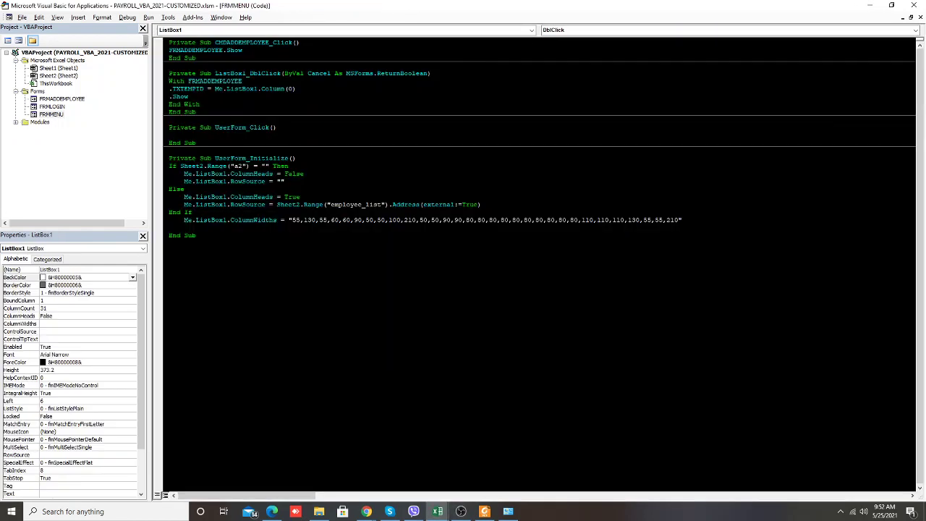
{"action": "left_click_drag", "start_coordinate": [189, 96], "coordinate": [150, 96]}
{"action": "key", "text": "Delete"}
Duplicate the .TXTEMPID line twice, then delete all three .TXTEMPID lines
{"action": "left_click_drag", "start_coordinate": [296, 88], "coordinate": [168, 88]}
{"action": "key", "text": "ctrl+c"}
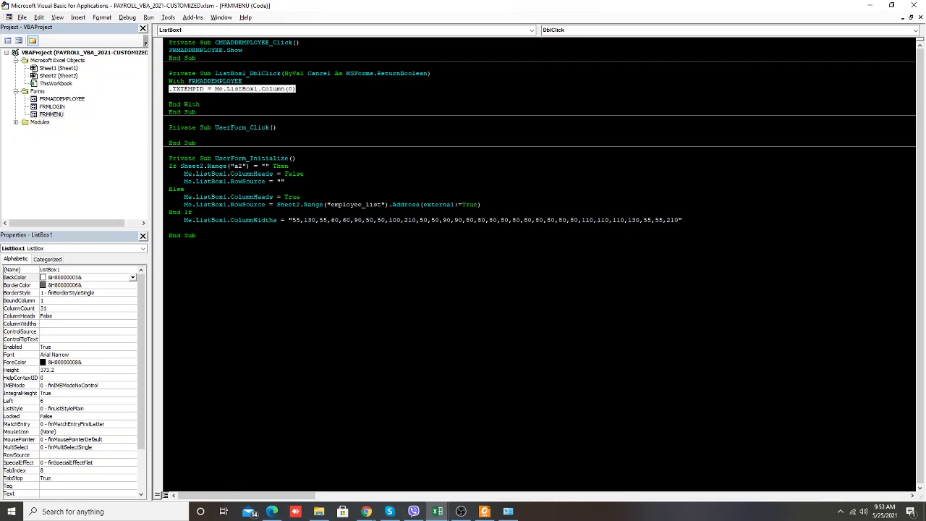
{"action": "left_click", "coordinate": [169, 96]}
{"action": "key", "text": "ctrl+v"}
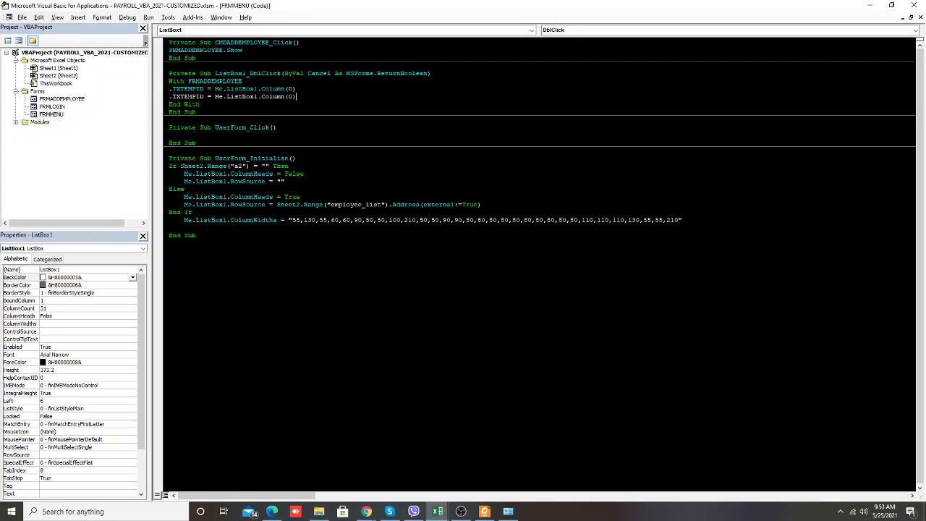
{"action": "key", "text": "Return"}
{"action": "key", "text": "ctrl+v"}
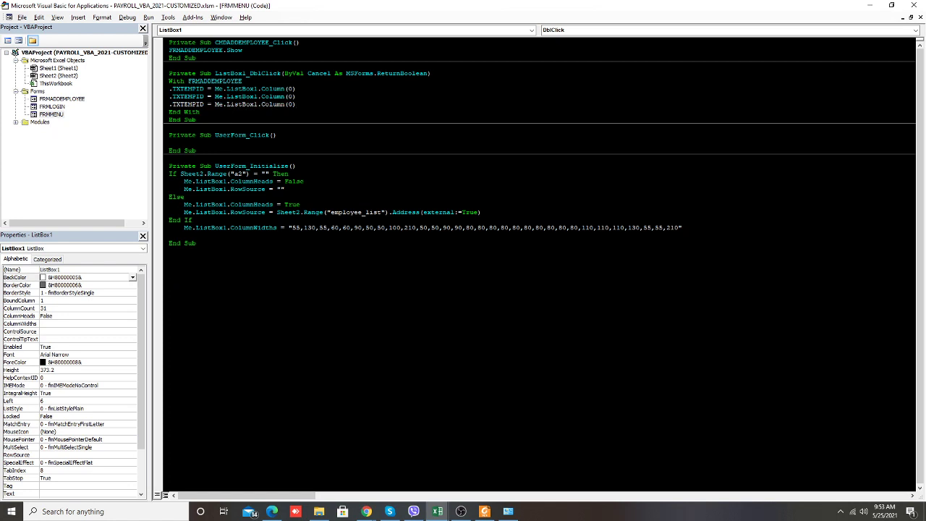
{"action": "left_click_drag", "start_coordinate": [297, 104], "coordinate": [168, 88]}
{"action": "mouse_move", "coordinate": [284, 104]}
{"action": "left_mouse_down"}
{"action": "mouse_move", "coordinate": [296, 104]}
{"action": "mouse_move", "coordinate": [155, 86]}
{"action": "left_mouse_up"}
{"action": "key", "text": "Delete"}
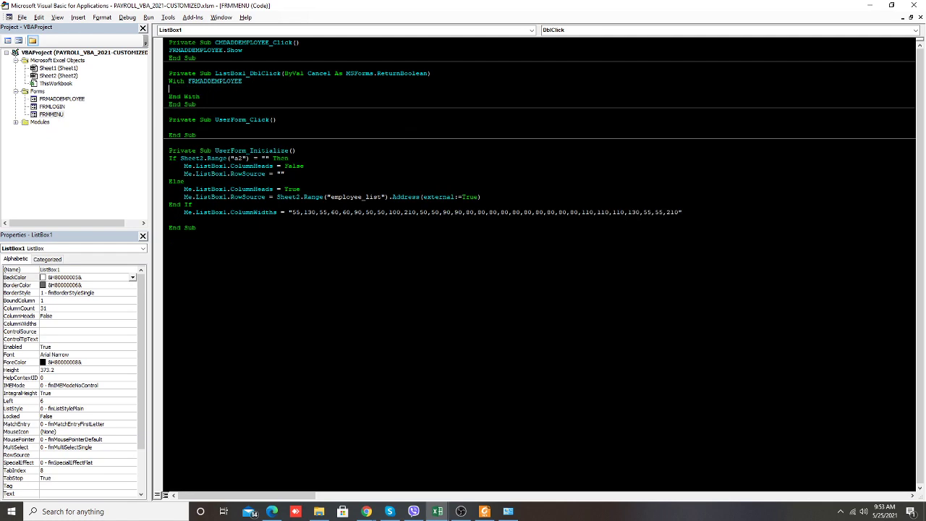
Copy CMDSAVEUPDATE_Click's Sheet2.Range assignments on FRMADDEMPLOYEE into ListBox1_DblClick's With block
{"action": "double_click", "coordinate": [61, 99]}
{"action": "double_click", "coordinate": [251, 253]}
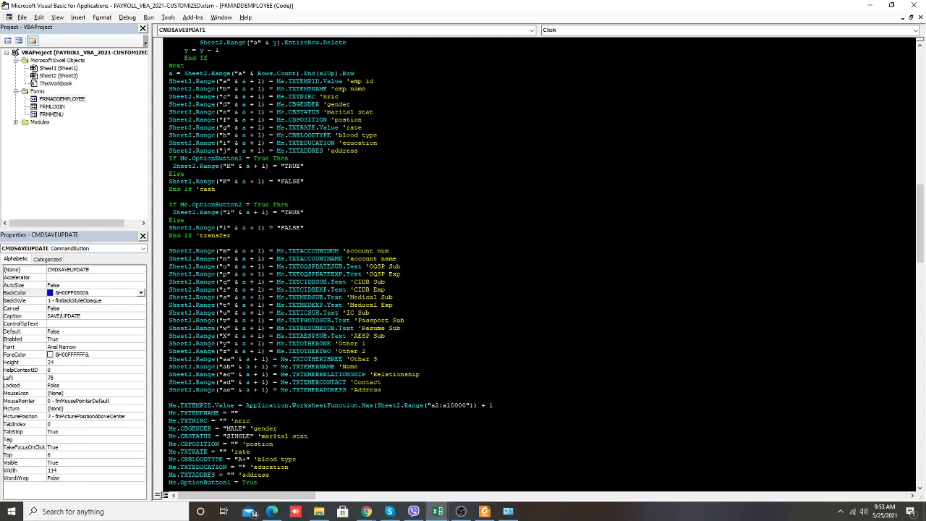
{"action": "left_click_drag", "start_coordinate": [381, 390], "coordinate": [184, 73]}
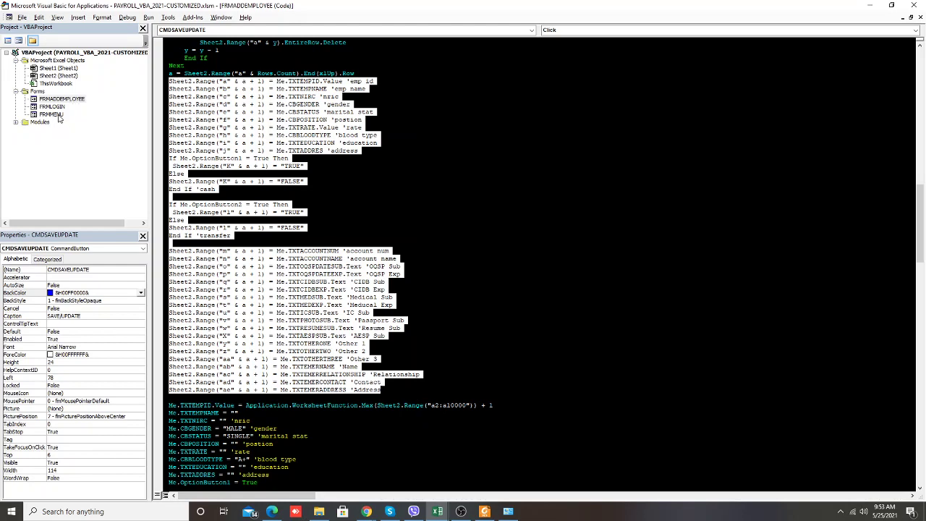
{"action": "double_click", "coordinate": [58, 116]}
{"action": "double_click", "coordinate": [262, 192]}
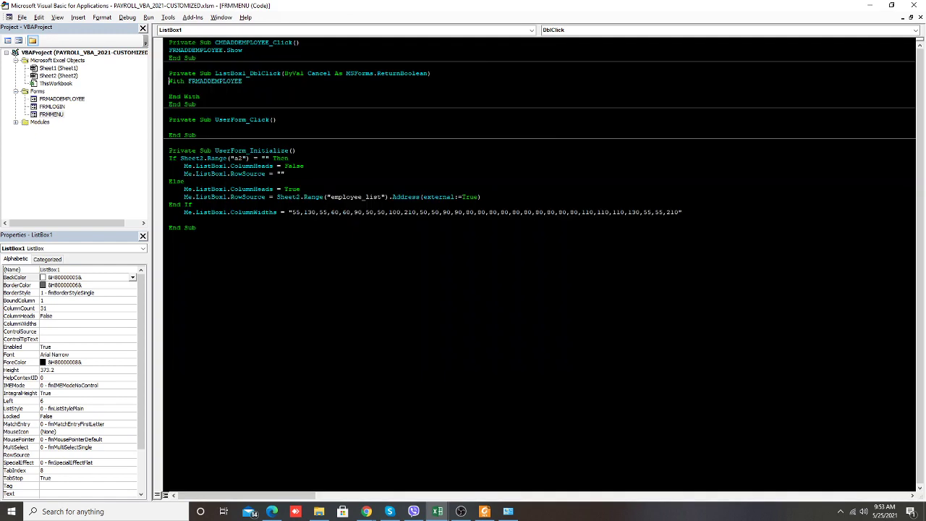
{"action": "key", "text": "ctrl+v"}
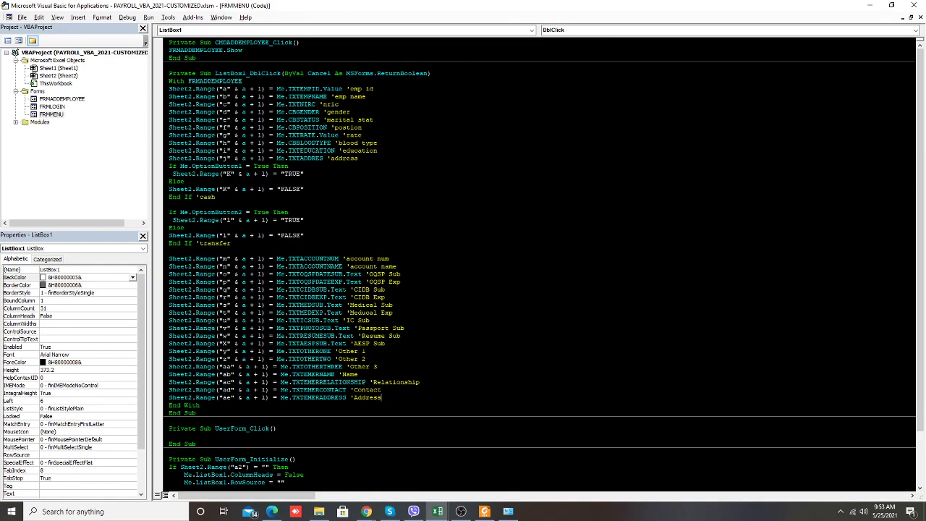
Strip the Sheet2.Range columns a–e prefixes, leaving .TXTEMPID, .TXTEMPNAME, .TXTNIRC, .CBGENDER, .CBSTATUS
{"action": "left_click_drag", "start_coordinate": [288, 89], "coordinate": [169, 88]}
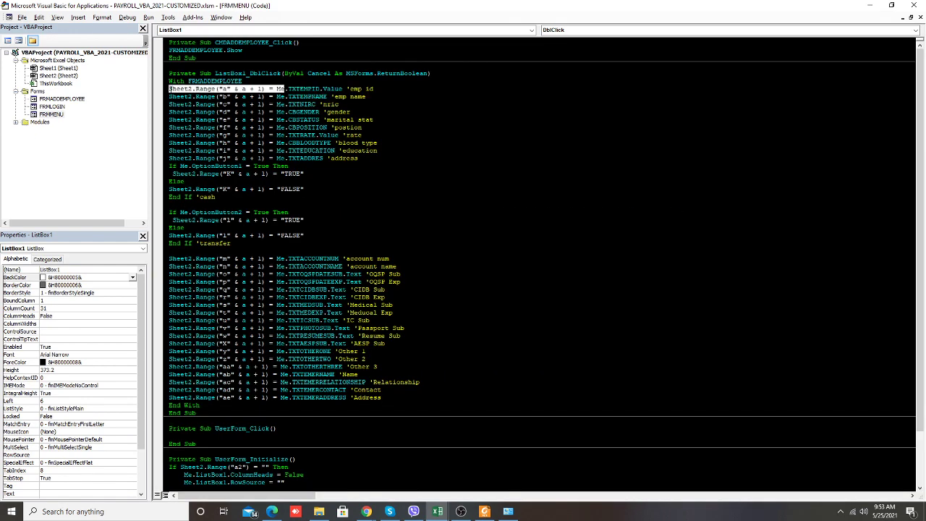
{"action": "key", "text": "Delete"}
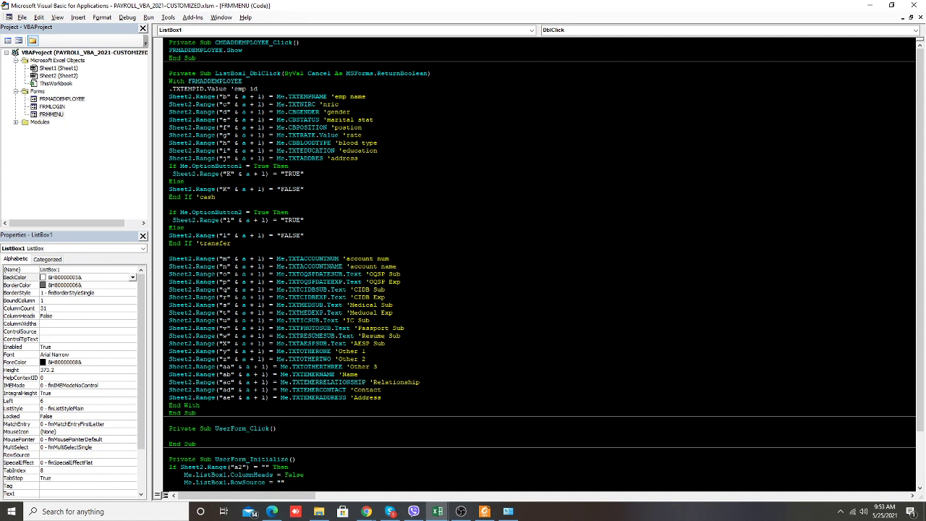
{"action": "left_click_drag", "start_coordinate": [286, 96], "coordinate": [168, 96]}
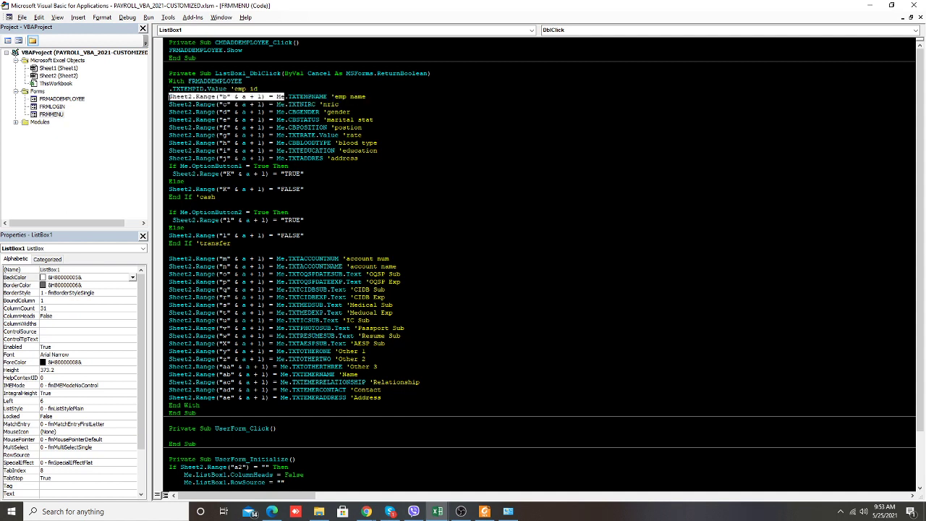
{"action": "key", "text": "Delete"}
{"action": "left_click_drag", "start_coordinate": [285, 104], "coordinate": [168, 104]}
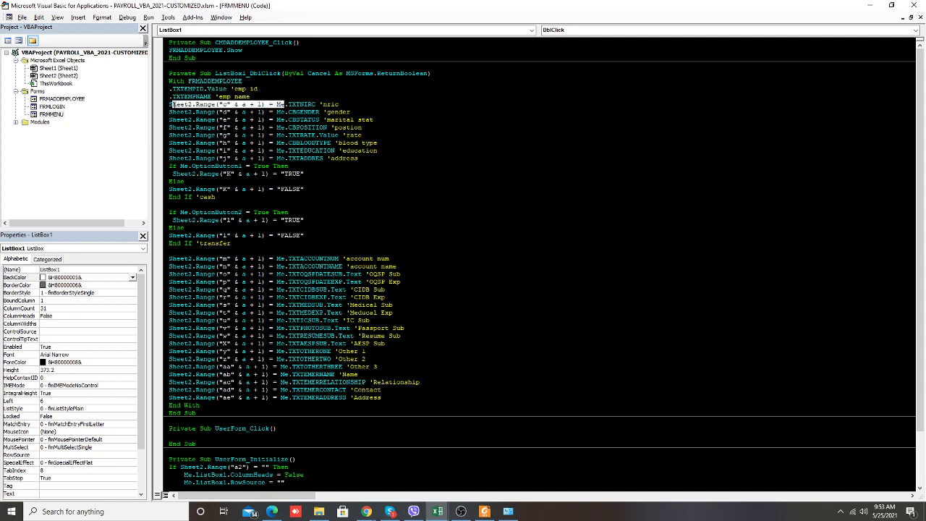
{"action": "key", "text": "Delete"}
{"action": "left_click_drag", "start_coordinate": [286, 112], "coordinate": [168, 112]}
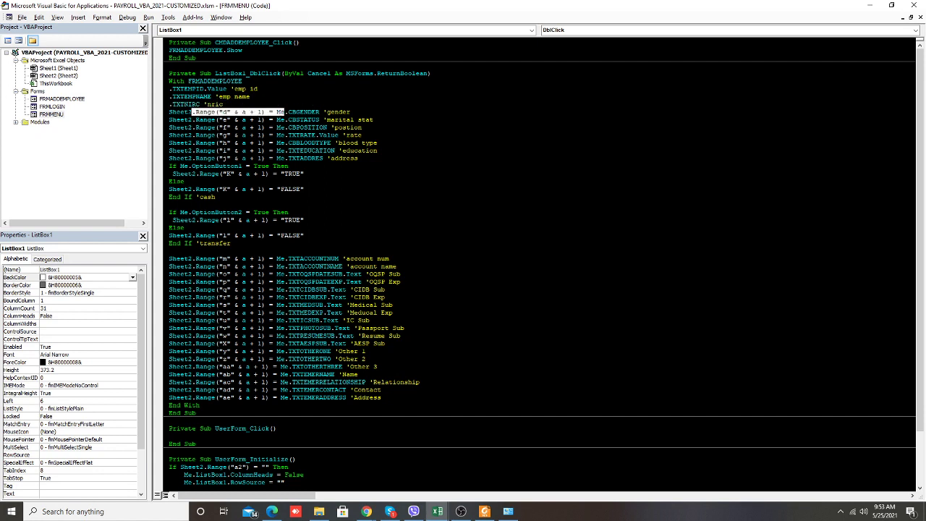
{"action": "key", "text": "Delete"}
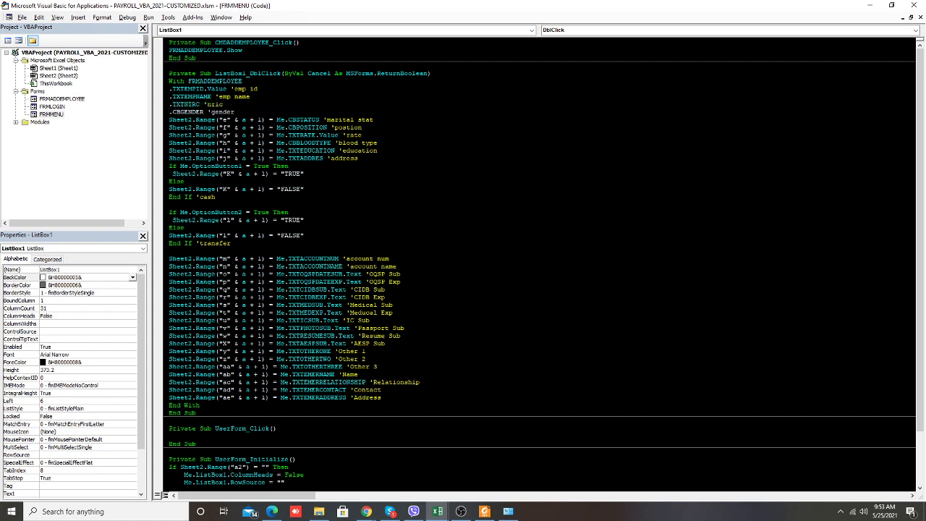
{"action": "left_click_drag", "start_coordinate": [276, 119], "coordinate": [169, 120]}
{"action": "key", "text": "Delete"}
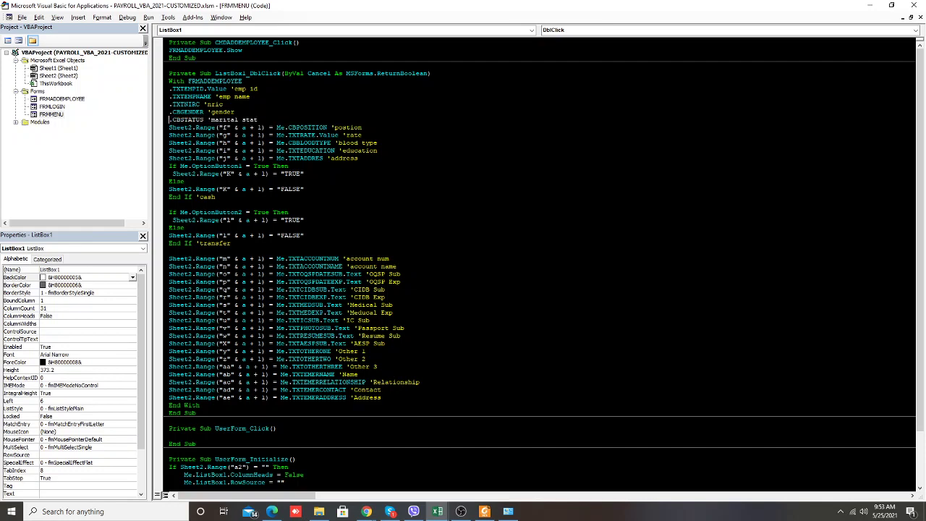
Strip the columns f–j prefixes, leaving .CBPOSITION, .TXTRATE, .CBBLOODTYPE, .TXTEDUCATION, .TXTADDRES
{"action": "left_click_drag", "start_coordinate": [285, 127], "coordinate": [168, 127]}
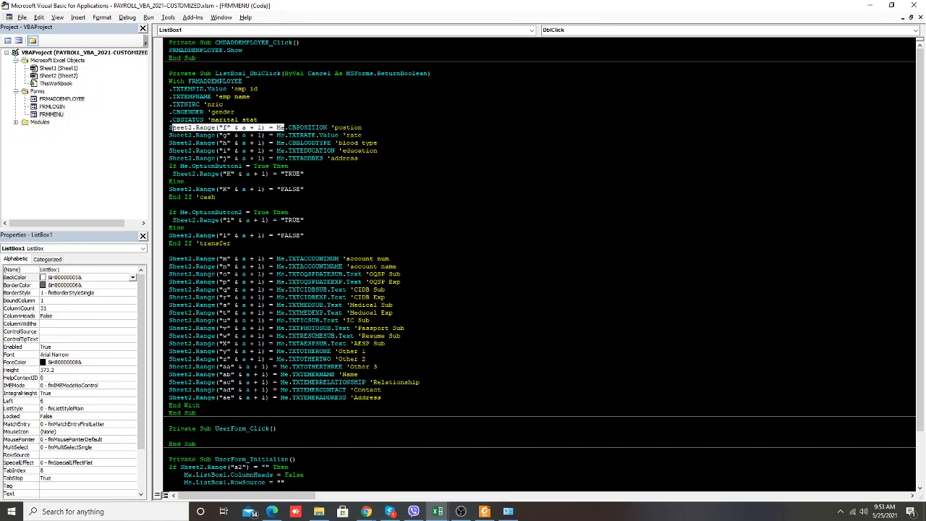
{"action": "key", "text": "Delete"}
{"action": "left_click_drag", "start_coordinate": [285, 134], "coordinate": [169, 135]}
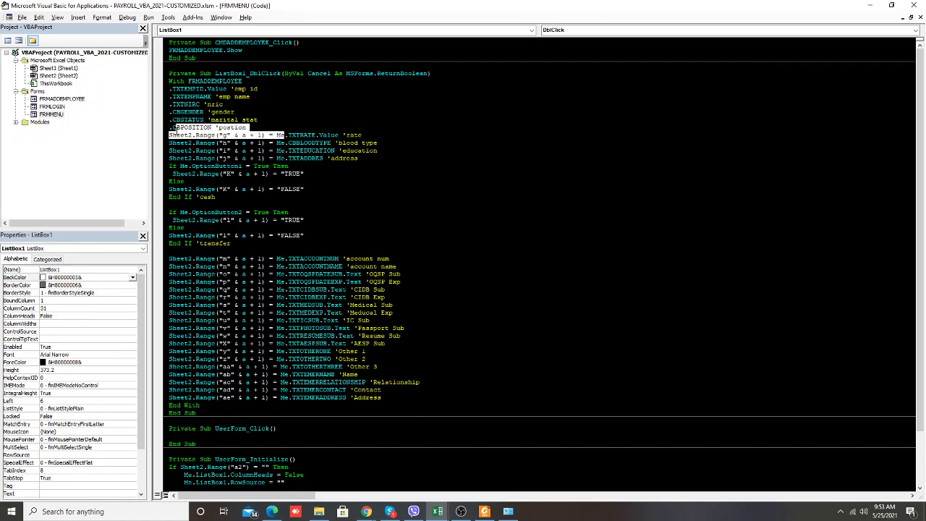
{"action": "key", "text": "Delete"}
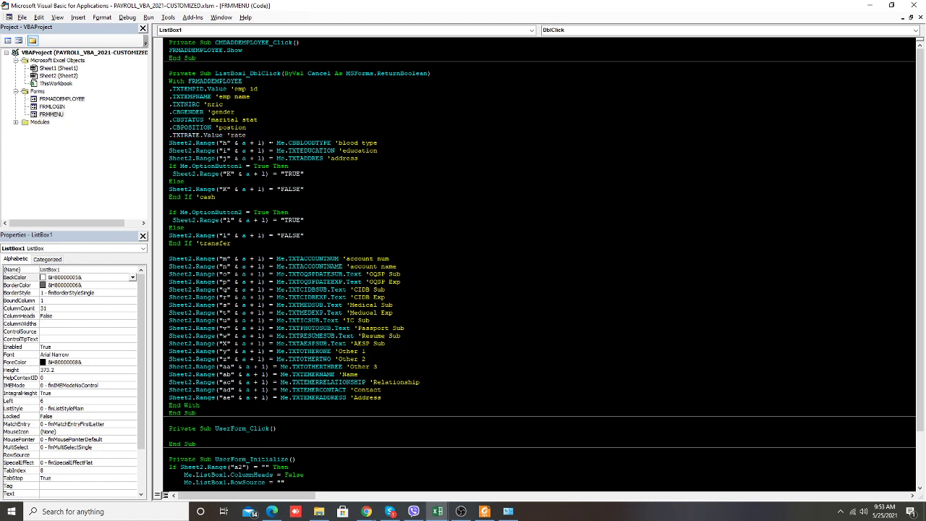
{"action": "left_click_drag", "start_coordinate": [285, 142], "coordinate": [168, 143]}
{"action": "key", "text": "Delete"}
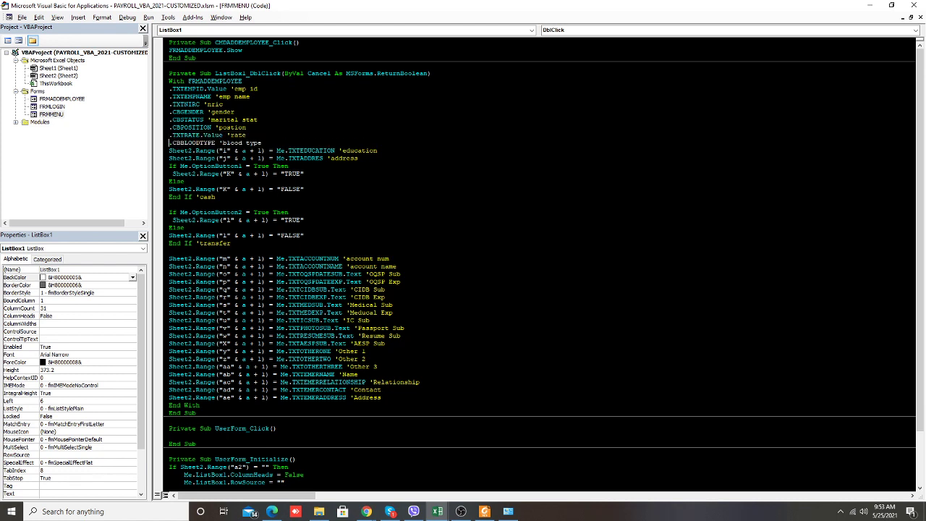
{"action": "left_click_drag", "start_coordinate": [286, 149], "coordinate": [168, 150]}
{"action": "key", "text": "Delete"}
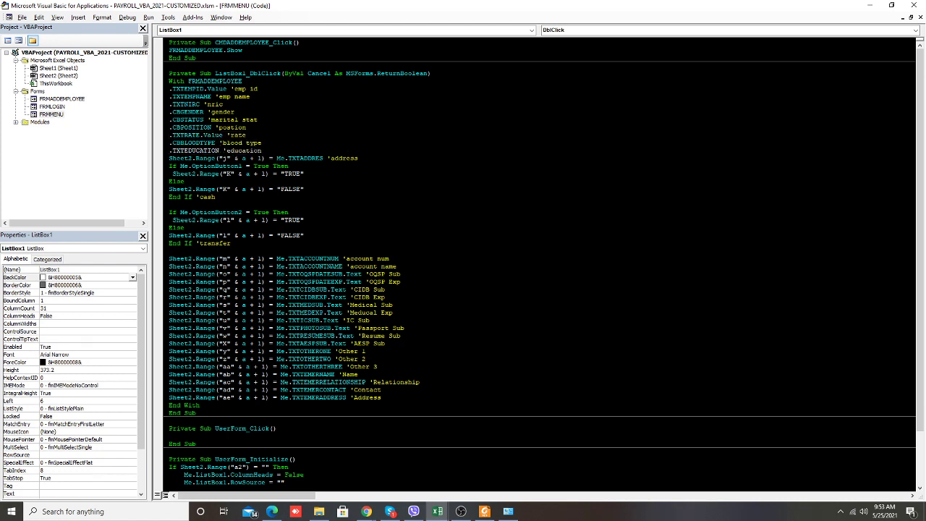
{"action": "left_click_drag", "start_coordinate": [285, 158], "coordinate": [169, 158]}
{"action": "key", "text": "Delete"}
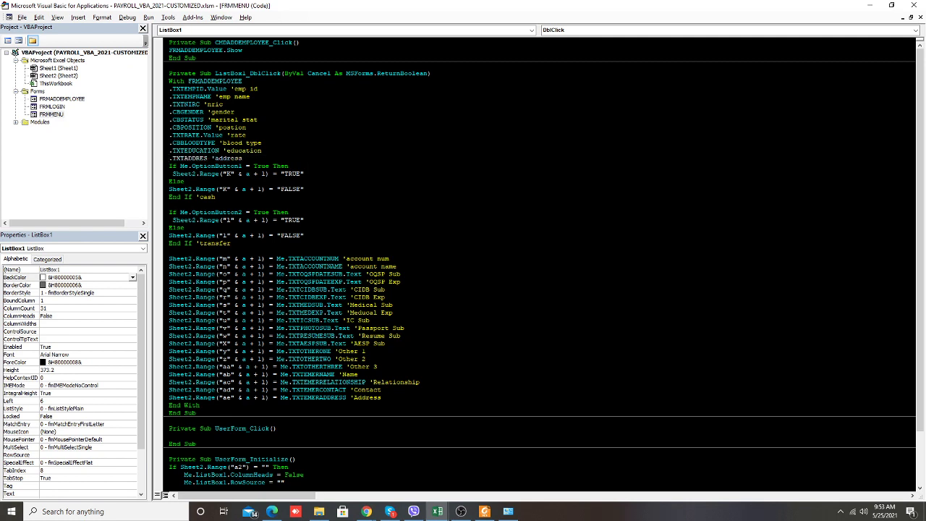
Strip the Sheet2.Range prefixes from the TXTACCOUNTNUM, TXTACCOUNTNAME, TXTOQSPDATESUB and TXTOQSPDATEEXP lines
{"action": "left_click_drag", "start_coordinate": [285, 259], "coordinate": [169, 258]}
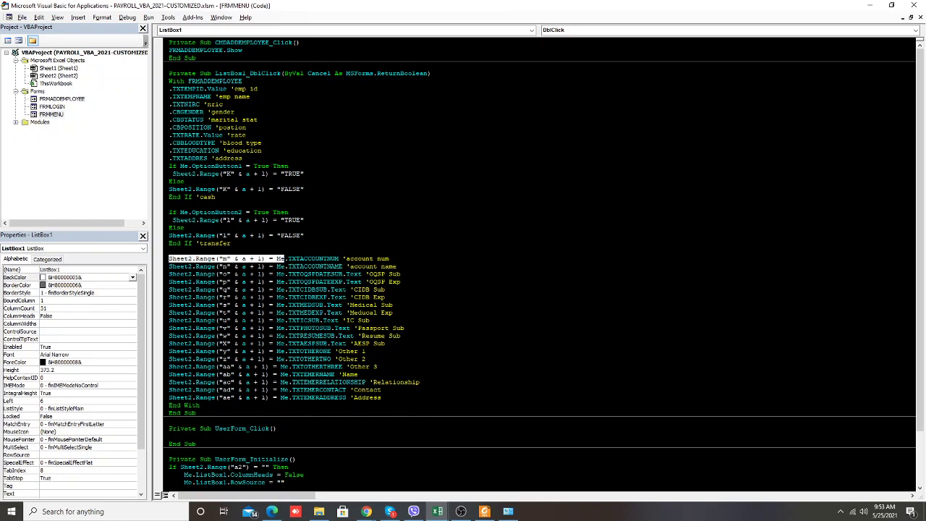
{"action": "key", "text": "Delete"}
{"action": "left_click_drag", "start_coordinate": [285, 267], "coordinate": [168, 266]}
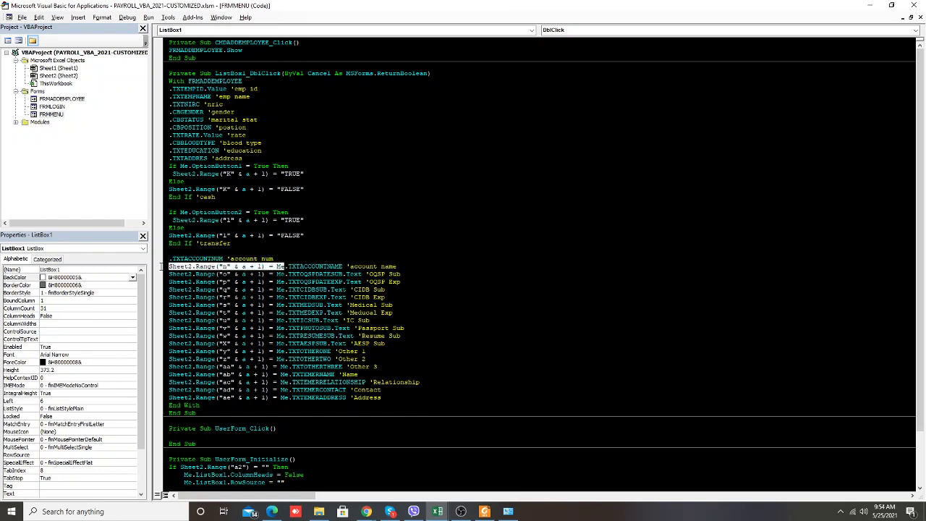
{"action": "key", "text": "Delete"}
{"action": "left_click_drag", "start_coordinate": [283, 274], "coordinate": [169, 273]}
{"action": "key", "text": "Delete"}
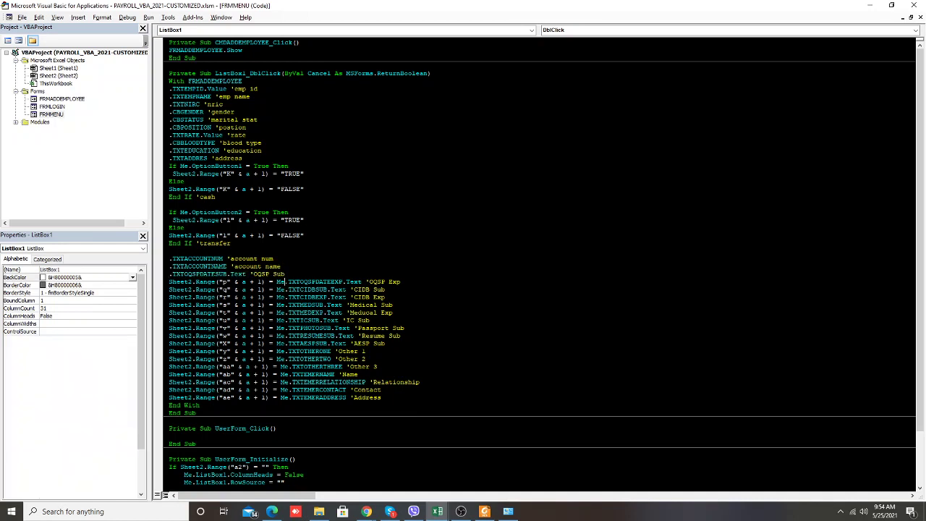
{"action": "left_click_drag", "start_coordinate": [284, 281], "coordinate": [168, 282]}
{"action": "key", "text": "Delete"}
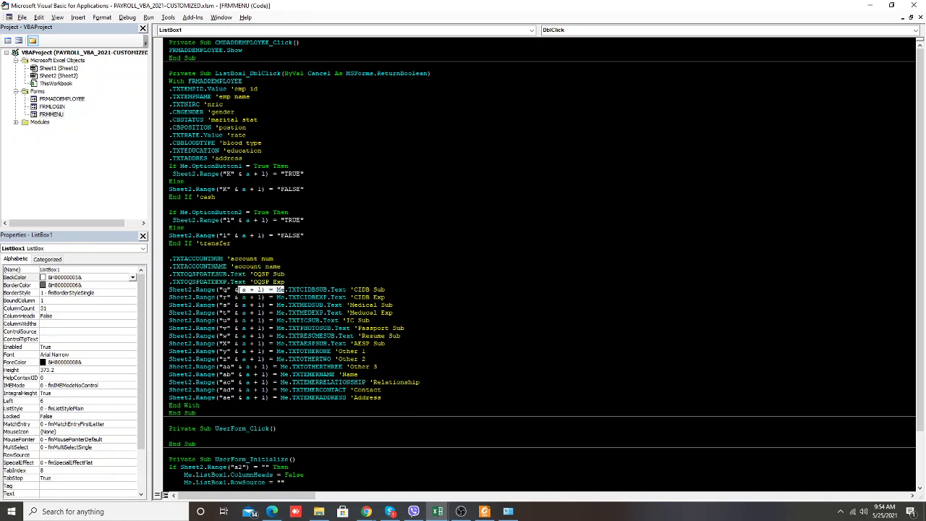
Strip the prefixes from TXTCIDBSUB, TXTCIDBEXP and TXTMEDSUB, restoring the leading dot on TXTMEDSUB
{"action": "left_click_drag", "start_coordinate": [285, 289], "coordinate": [169, 290]}
{"action": "key", "text": "Delete"}
{"action": "left_click_drag", "start_coordinate": [277, 297], "coordinate": [168, 297]}
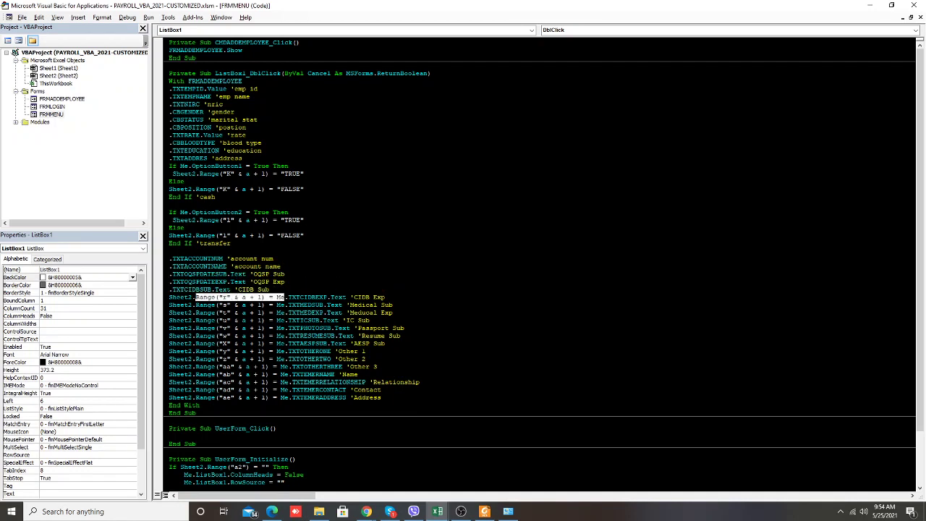
{"action": "key", "text": "Delete"}
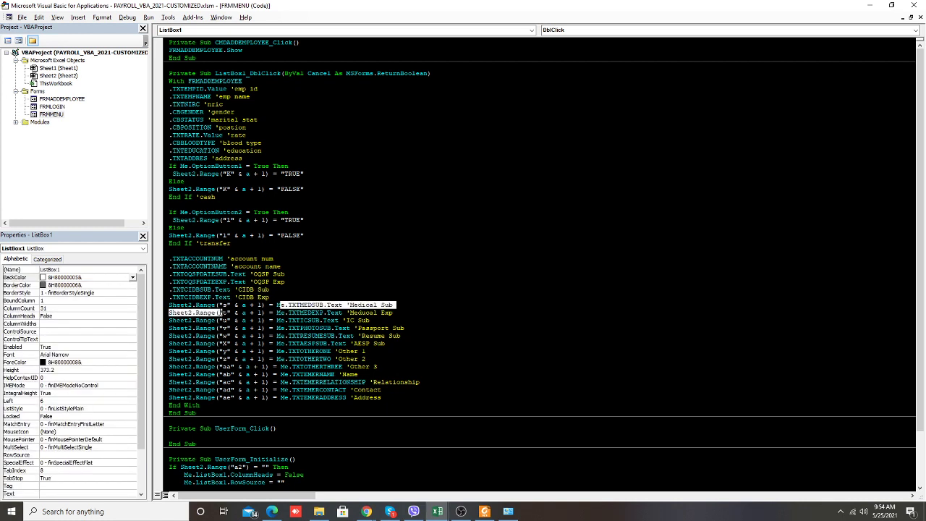
{"action": "left_click_drag", "start_coordinate": [277, 305], "coordinate": [169, 305]}
{"action": "key", "text": "Delete"}
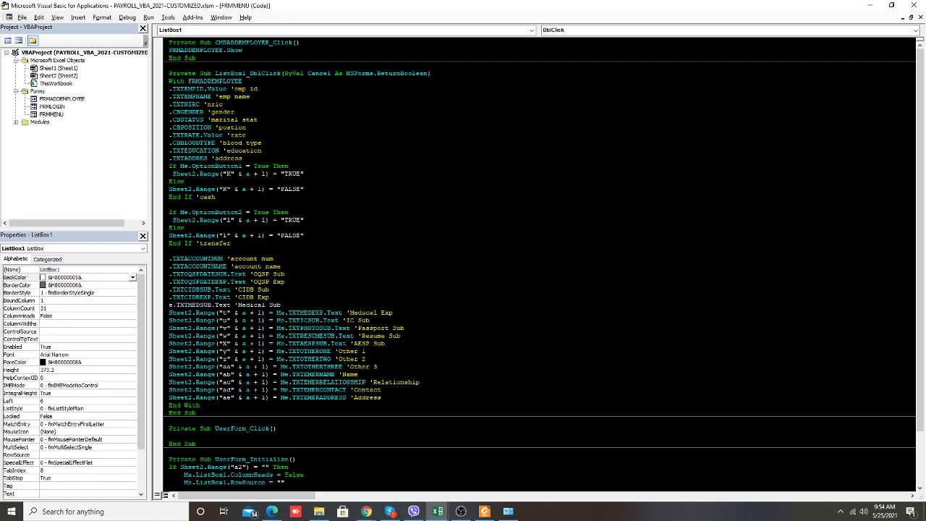
{"action": "key", "text": "Delete"}
{"action": "key", "text": "Delete"}
{"action": "type", "text": "."}
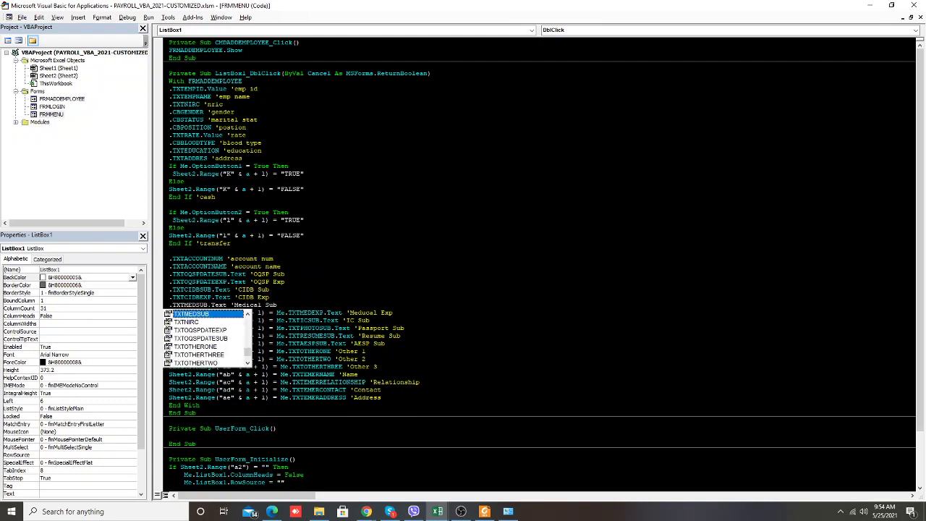
{"action": "left_click", "coordinate": [277, 305]}
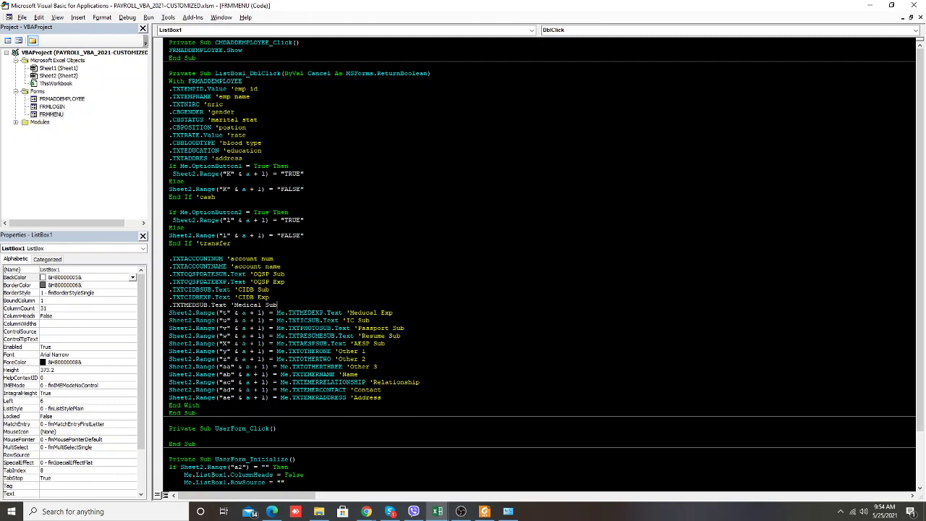
Remove the Sheet2 write-backs before TXTMEDEXP, TXTICSUB, TXTPHOTOSUB and TXTRESUMESUB
{"action": "left_click_drag", "start_coordinate": [283, 312], "coordinate": [169, 312]}
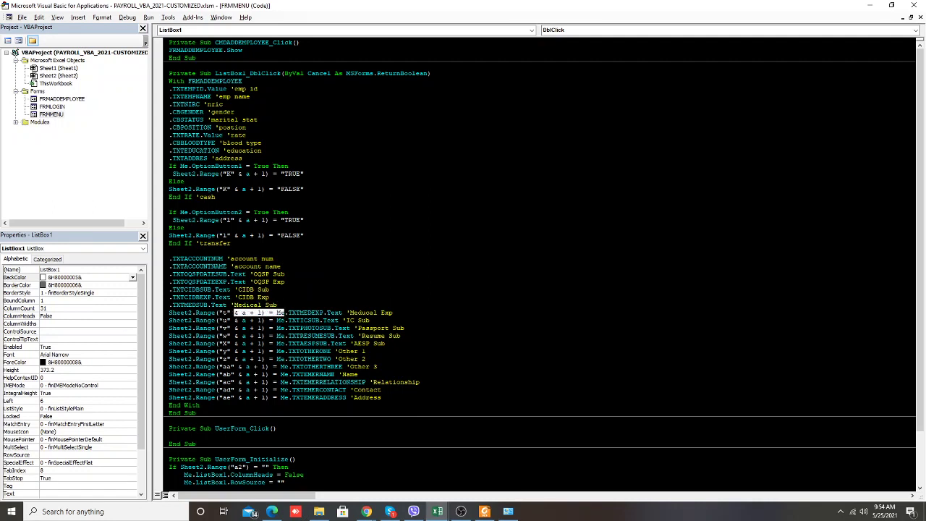
{"action": "key", "text": "Delete"}
{"action": "left_click_drag", "start_coordinate": [276, 320], "coordinate": [169, 320]}
{"action": "key", "text": "Delete"}
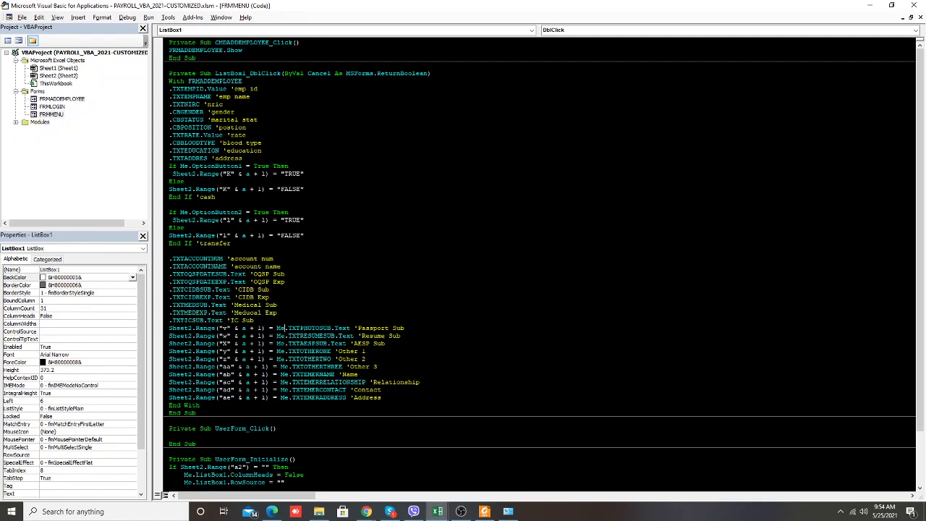
{"action": "left_click_drag", "start_coordinate": [284, 328], "coordinate": [169, 328]}
{"action": "key", "text": "Delete"}
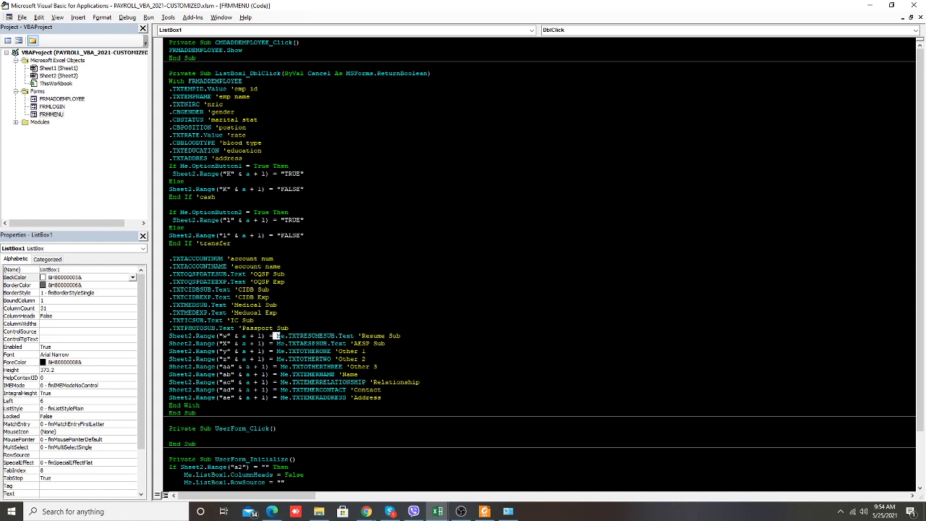
{"action": "left_click_drag", "start_coordinate": [285, 336], "coordinate": [156, 336]}
{"action": "key", "text": "Delete"}
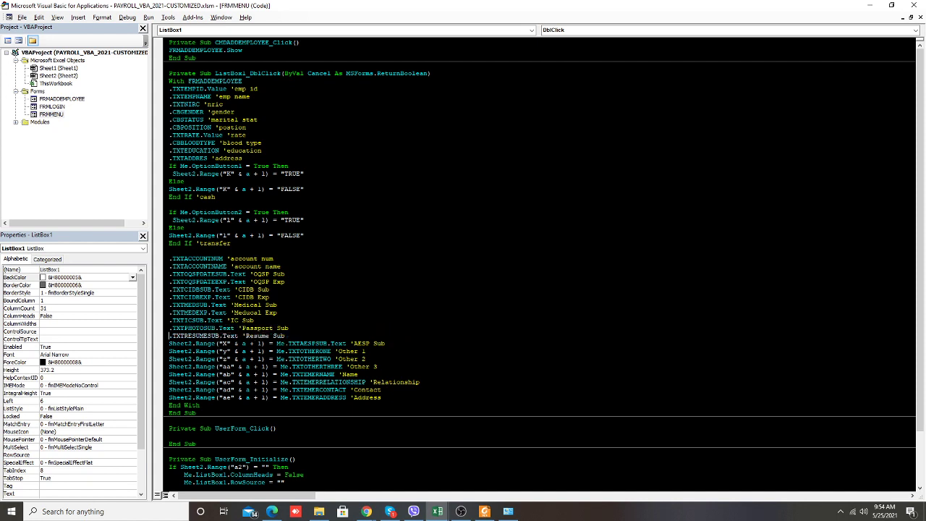
Remove the Sheet2 write-backs before TXTAESPSUB, TXTOTHERONE, TXTOTHERTWO and TXTOTHERTHREE
{"action": "left_click_drag", "start_coordinate": [287, 343], "coordinate": [168, 343]}
{"action": "key", "text": "Delete"}
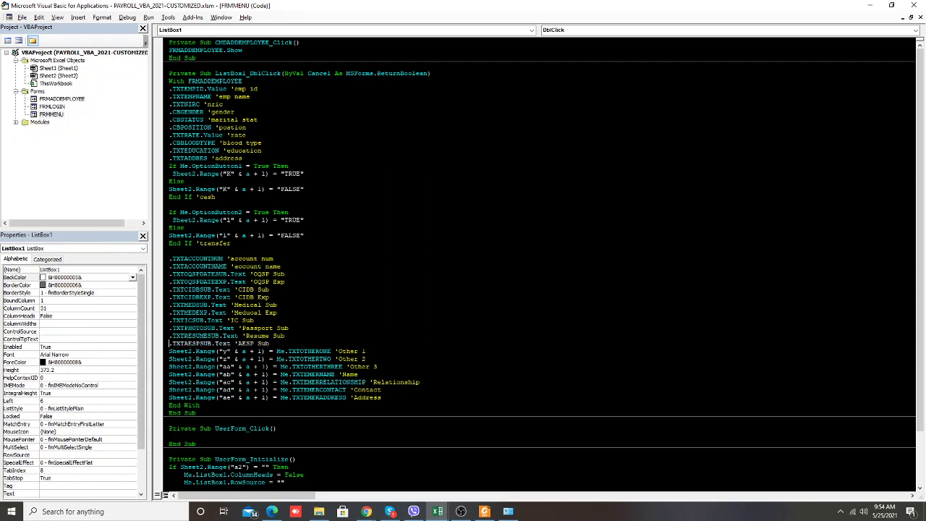
{"action": "left_click_drag", "start_coordinate": [286, 351], "coordinate": [168, 351]}
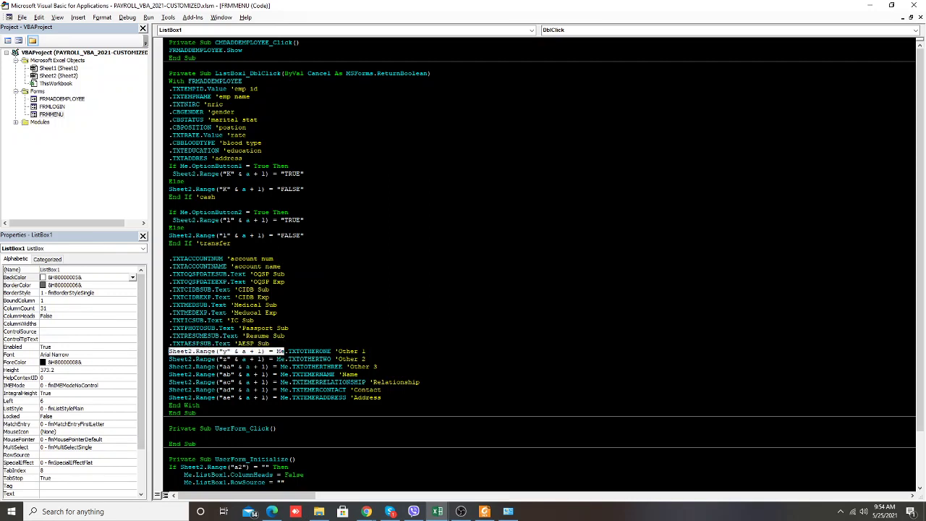
{"action": "key", "text": "Delete"}
{"action": "left_click_drag", "start_coordinate": [286, 359], "coordinate": [169, 359]}
{"action": "key", "text": "Delete"}
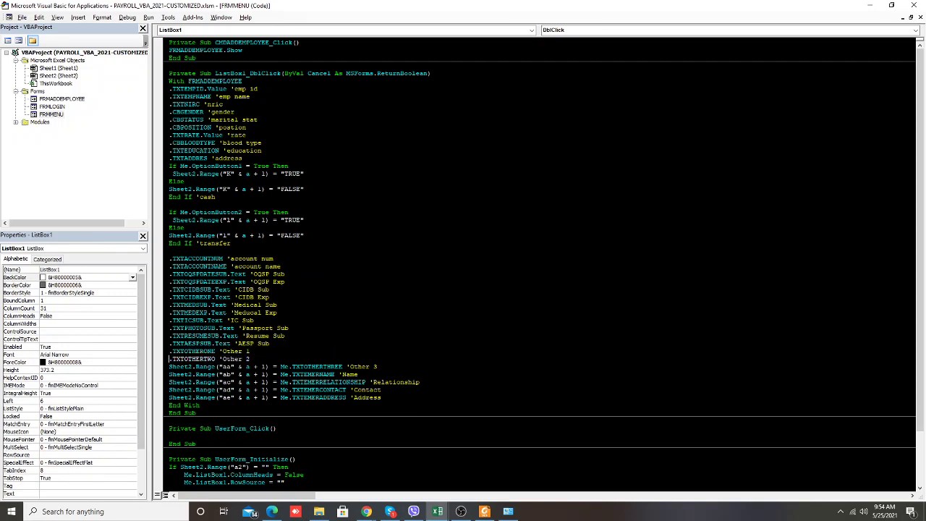
{"action": "left_click_drag", "start_coordinate": [288, 367], "coordinate": [169, 367]}
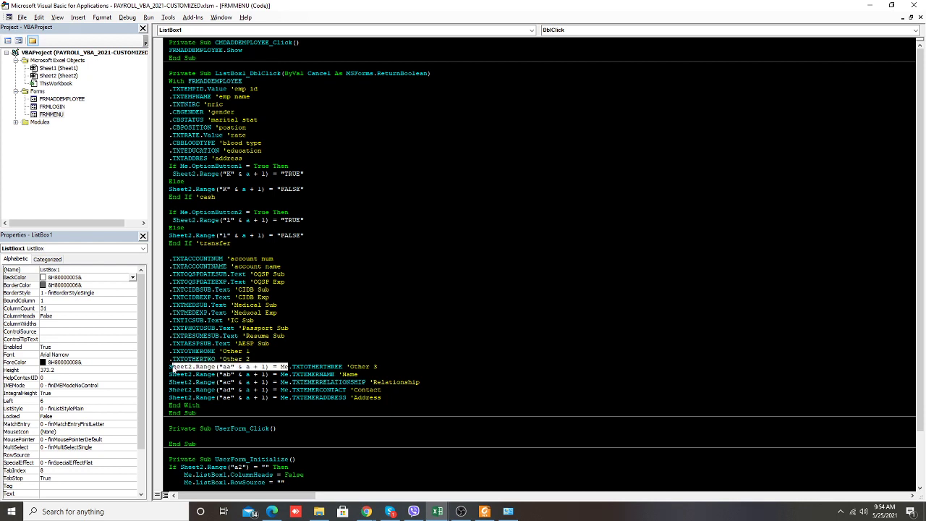
{"action": "left_click_drag", "start_coordinate": [288, 367], "coordinate": [379, 367]}
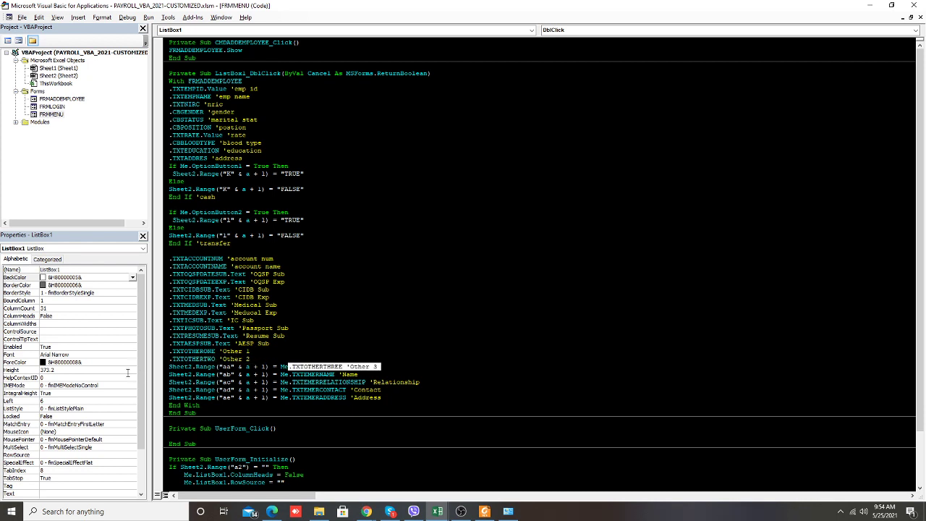
{"action": "mouse_move", "coordinate": [169, 374]}
{"action": "left_mouse_down"}
{"action": "mouse_move", "coordinate": [292, 374]}
{"action": "mouse_move", "coordinate": [169, 367]}
{"action": "left_mouse_up"}
{"action": "left_click", "coordinate": [292, 375]}
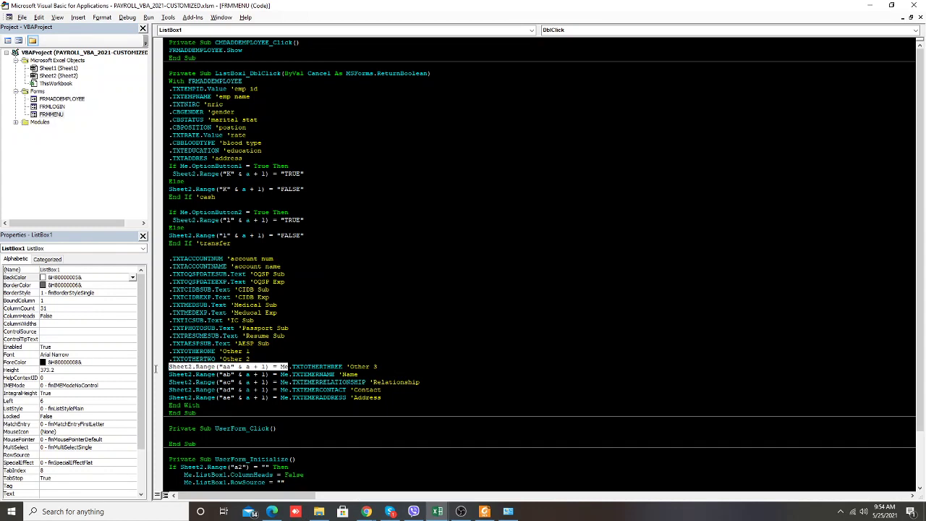
{"action": "key", "text": "Delete"}
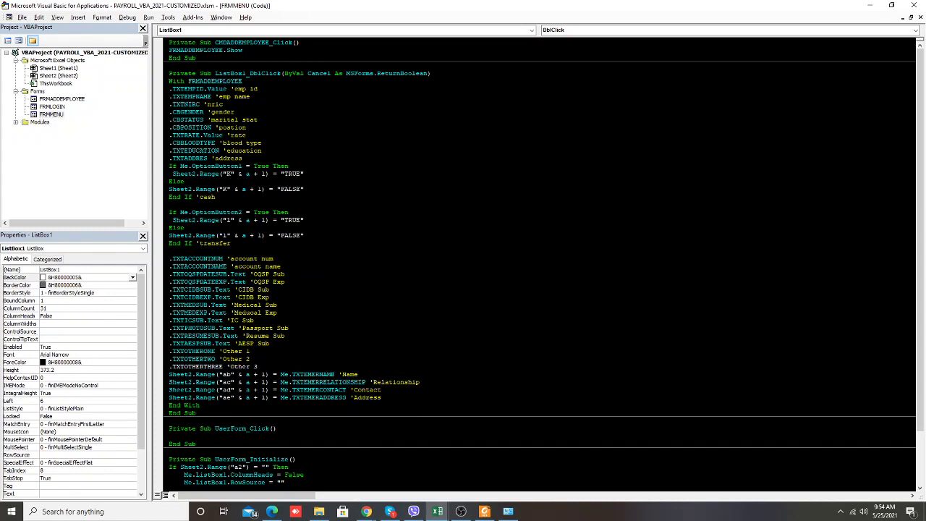
Remove the Sheet2 write-backs before the four emergency-contact fields, TXTEMERNAME through TXTEMERADDRESS
{"action": "left_click_drag", "start_coordinate": [288, 374], "coordinate": [169, 374]}
{"action": "key", "text": "Delete"}
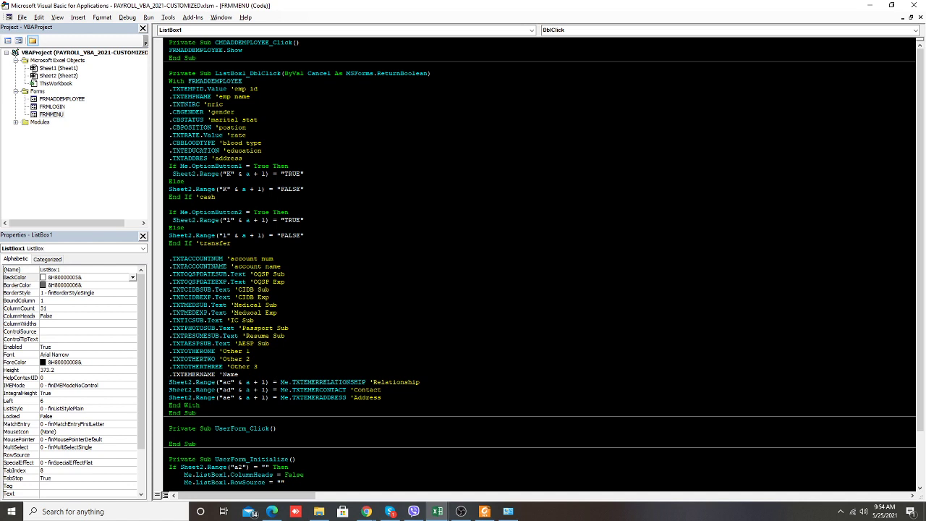
{"action": "left_click_drag", "start_coordinate": [288, 382], "coordinate": [168, 382]}
{"action": "key", "text": "Delete"}
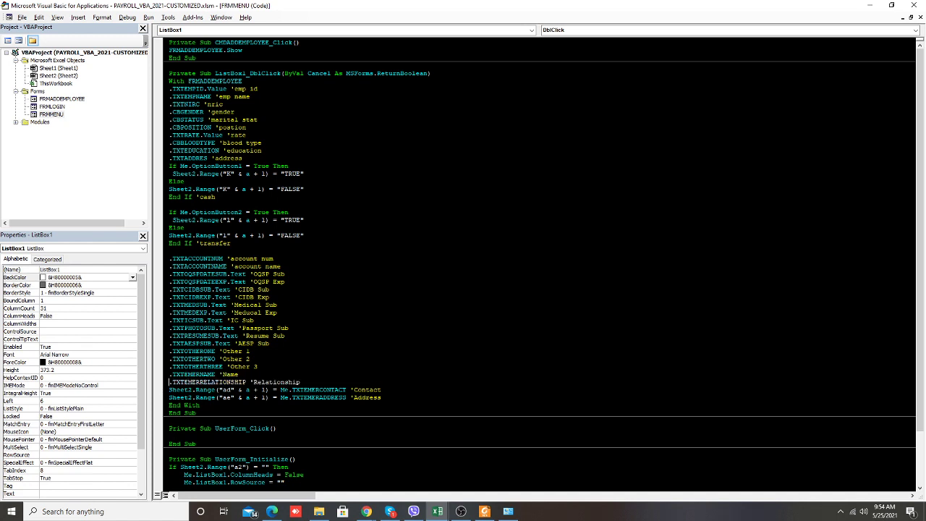
{"action": "left_click_drag", "start_coordinate": [288, 389], "coordinate": [169, 389]}
{"action": "key", "text": "Delete"}
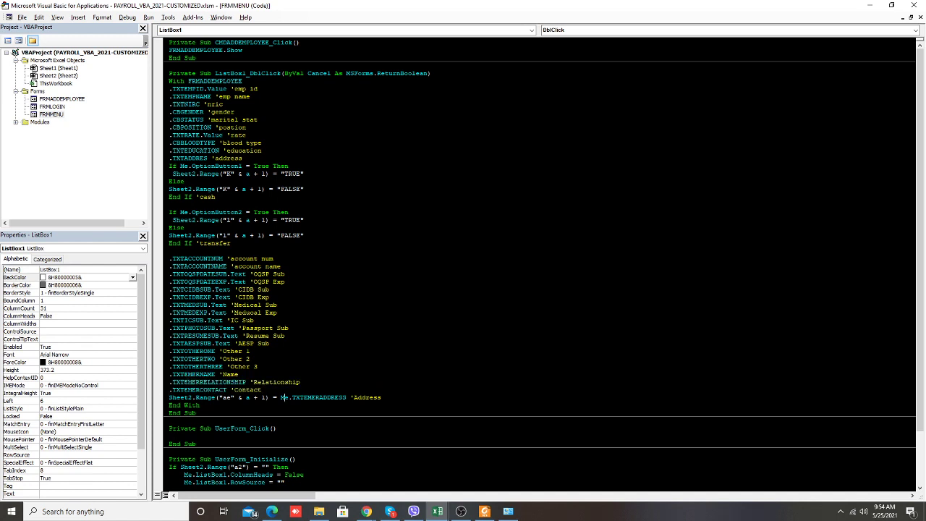
{"action": "left_click_drag", "start_coordinate": [289, 398], "coordinate": [169, 397]}
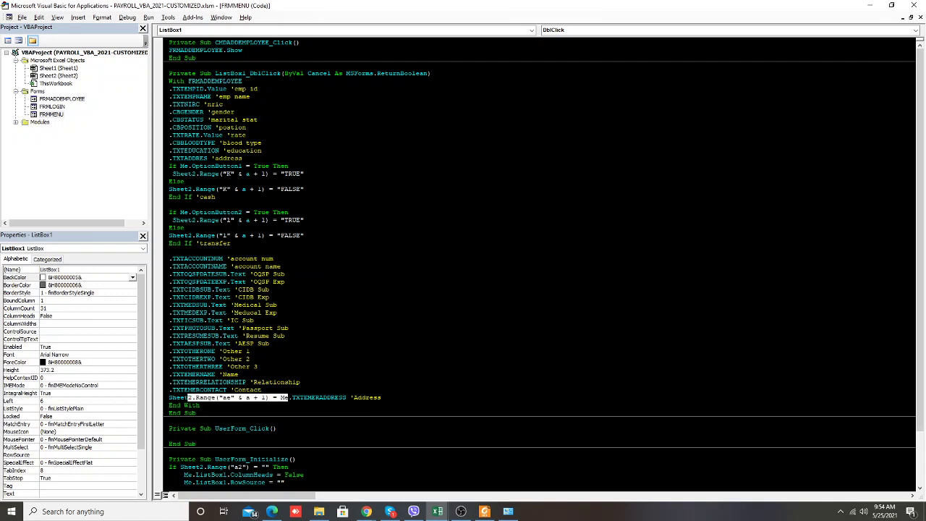
{"action": "key", "text": "Delete"}
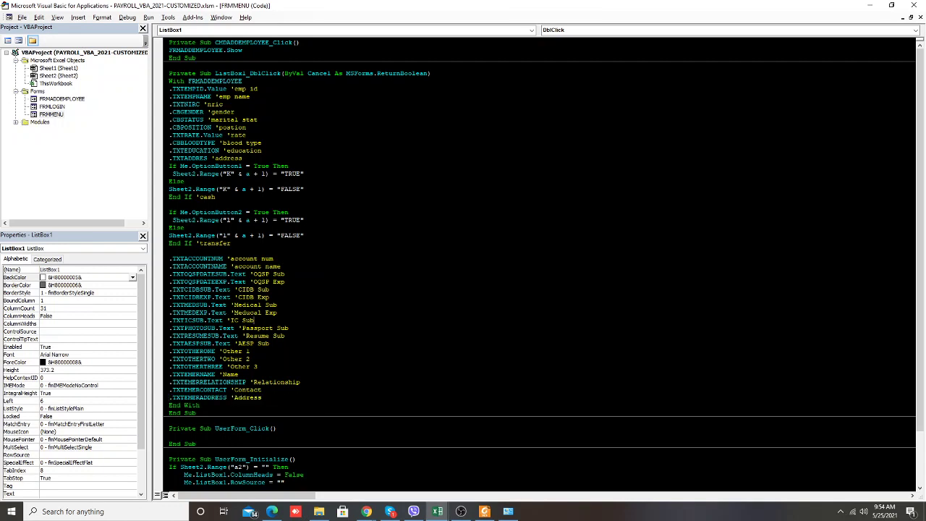
Comment out the OptionButton1 cash and OptionButton2 transfer If…End If lines with apostrophes
{"action": "left_click", "coordinate": [169, 235]}
{"action": "left_click", "coordinate": [169, 243]}
{"action": "type", "text": "'"}
{"action": "left_click", "coordinate": [170, 227]}
{"action": "type", "text": "'"}
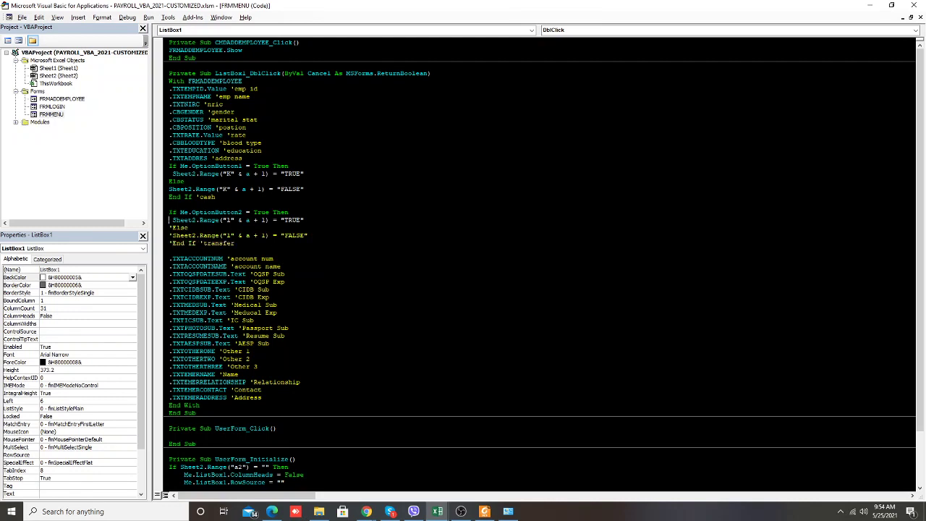
{"action": "type", "text": "'"}
{"action": "left_click", "coordinate": [170, 212]}
{"action": "type", "text": "'"}
{"action": "left_click", "coordinate": [169, 197]}
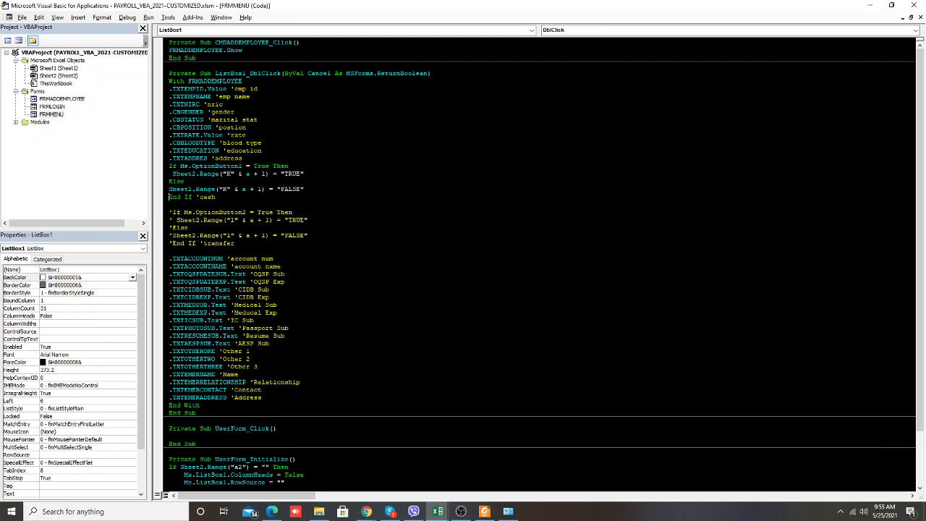
{"action": "type", "text": "'"}
{"action": "left_click", "coordinate": [169, 189]}
{"action": "type", "text": "'"}
{"action": "left_click", "coordinate": [169, 181]}
{"action": "type", "text": "'"}
{"action": "left_click", "coordinate": [170, 173]}
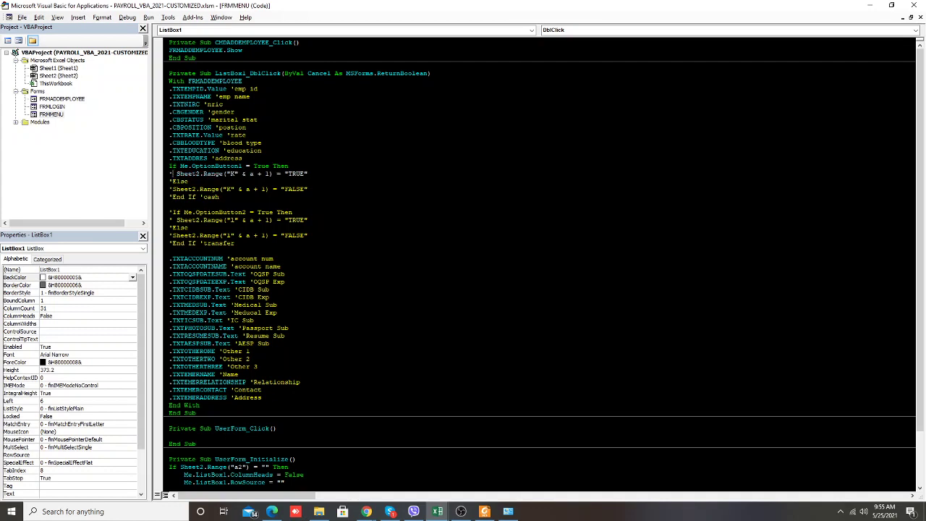
{"action": "type", "text": "'"}
{"action": "left_click", "coordinate": [169, 166]}
{"action": "type", "text": "'"}
Remove .Value from the .TXTEMPID line
{"action": "left_click_drag", "start_coordinate": [265, 142], "coordinate": [261, 150]}
{"action": "left_click", "coordinate": [231, 88]}
{"action": "key", "text": "BackSpace"}
{"action": "key", "text": "BackSpace"}
Make the TXTEMPID line assign Me.ListBox1.Column(0), then copy that assignment
{"action": "key", "text": "BackSpace"}
{"action": "key", "text": "BackSpace"}
{"action": "type", "text": "'"}
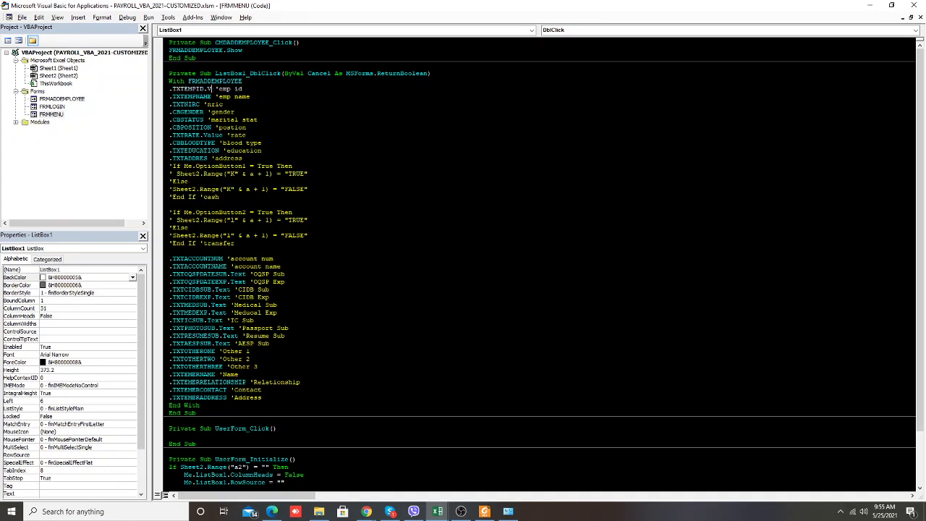
{"action": "key", "text": "BackSpace"}
{"action": "key", "text": "BackSpace"}
{"action": "type", "text": "="}
{"action": "type", "text": "me.ListBox1"}
{"action": "type", "text": ".co"}
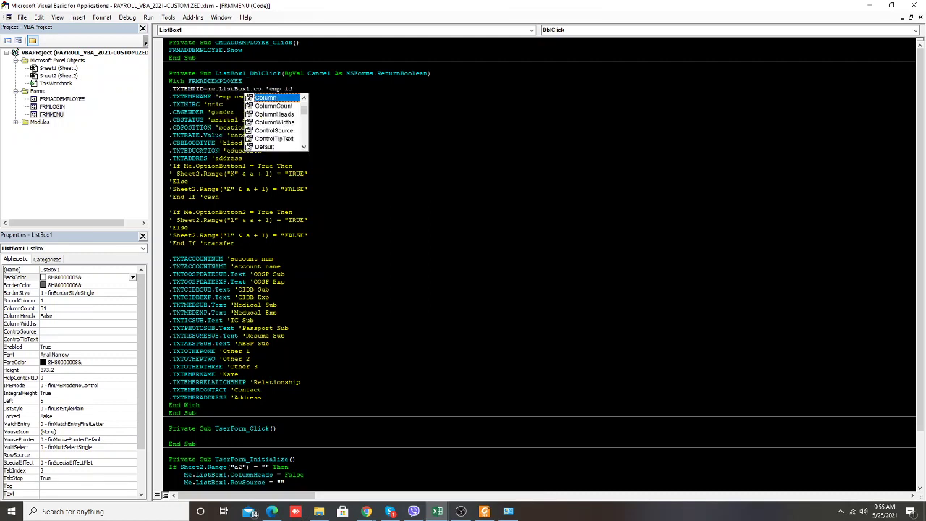
{"action": "key", "text": "Tab"}
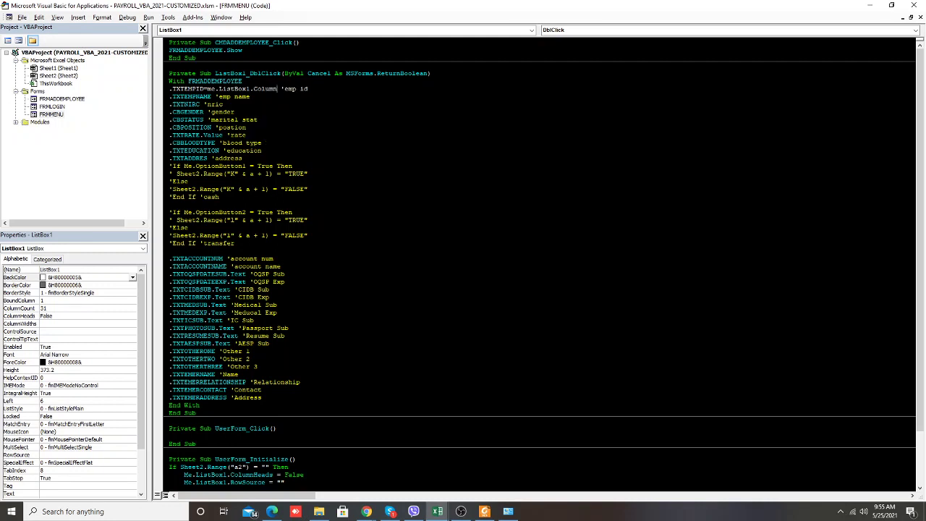
{"action": "type", "text": "(0)"}
{"action": "key", "text": "Down"}
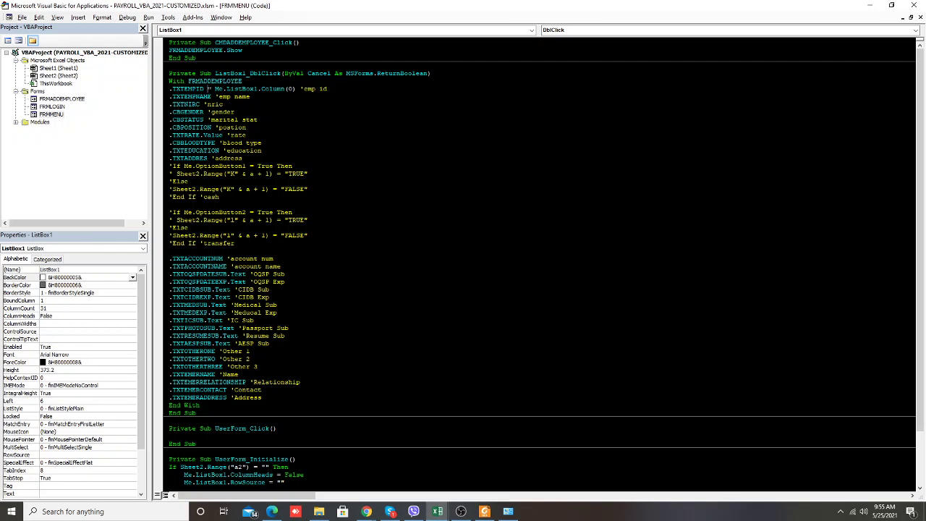
{"action": "left_click_drag", "start_coordinate": [207, 88], "coordinate": [296, 88]}
{"action": "key", "text": "ctrl+c"}
Paste '= Me.ListBox1.Column(0)' after each field from TXTEMPNAME through TXTADDRES
{"action": "left_click", "coordinate": [211, 96]}
{"action": "key", "text": "ctrl+v"}
{"action": "left_click", "coordinate": [190, 105]}
{"action": "key", "text": "ctrl+v"}
{"action": "key", "text": "Down"}
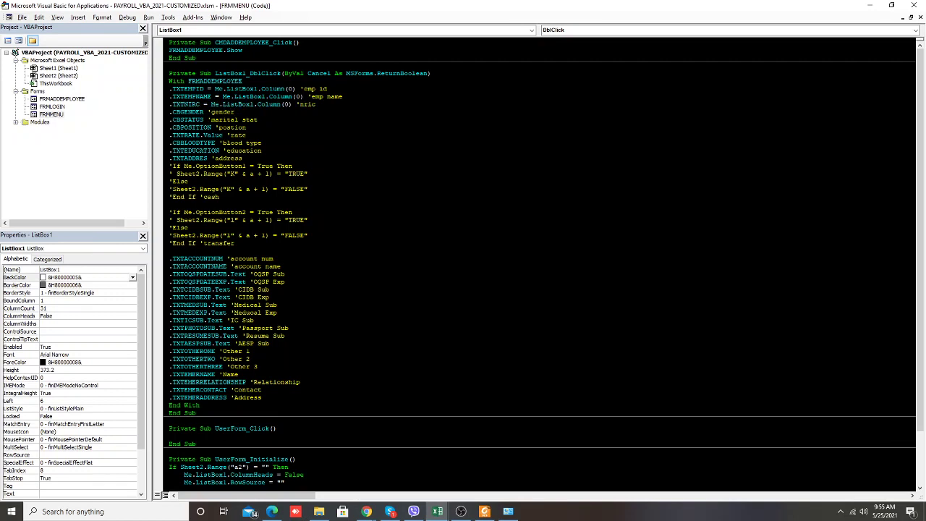
{"action": "key", "text": "ctrl+v"}
{"action": "left_click", "coordinate": [207, 119]}
{"action": "key", "text": "ctrl+v"}
{"action": "left_click", "coordinate": [212, 127]}
{"action": "key", "text": "ctrl+v"}
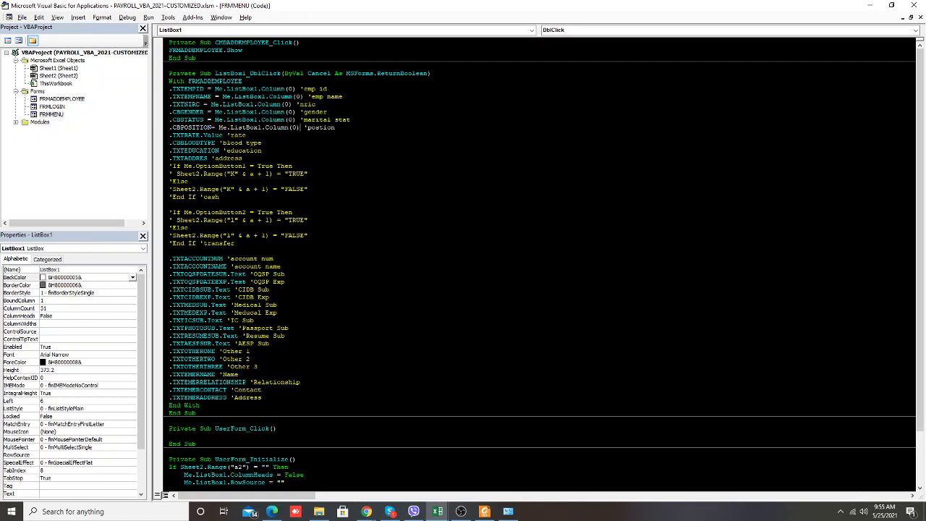
{"action": "left_click", "coordinate": [224, 136]}
{"action": "key", "text": "ctrl+v"}
{"action": "left_click", "coordinate": [218, 143]}
{"action": "key", "text": "ctrl+v"}
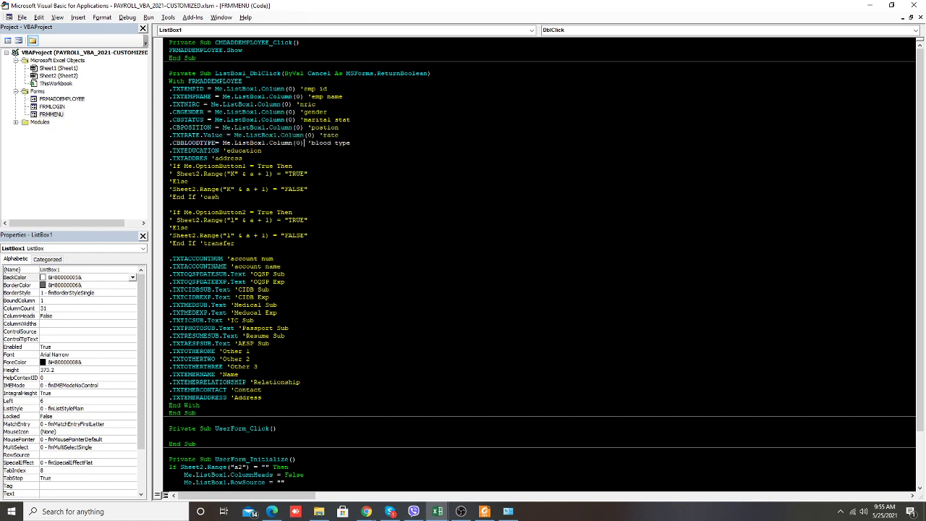
{"action": "left_click", "coordinate": [204, 151]}
{"action": "key", "text": "ctrl+v"}
{"action": "left_click", "coordinate": [207, 158]}
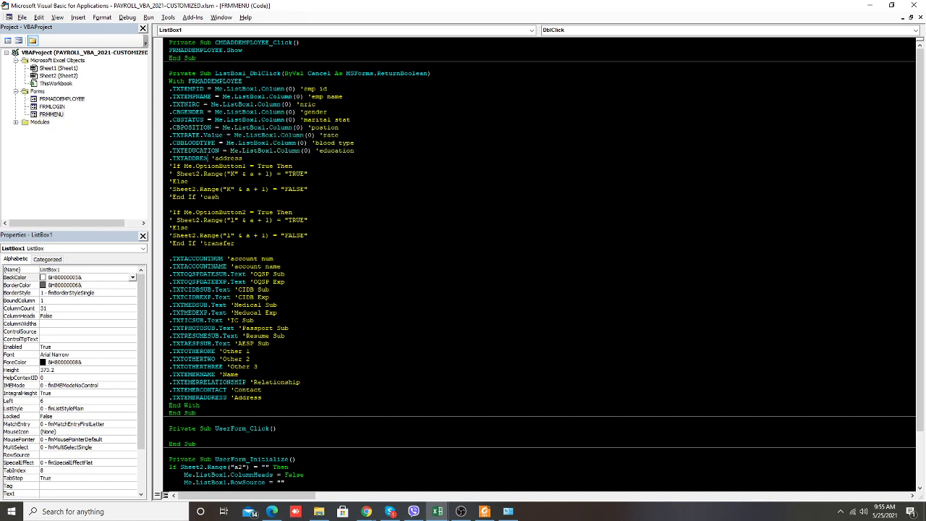
{"action": "key", "text": "ctrl+v"}
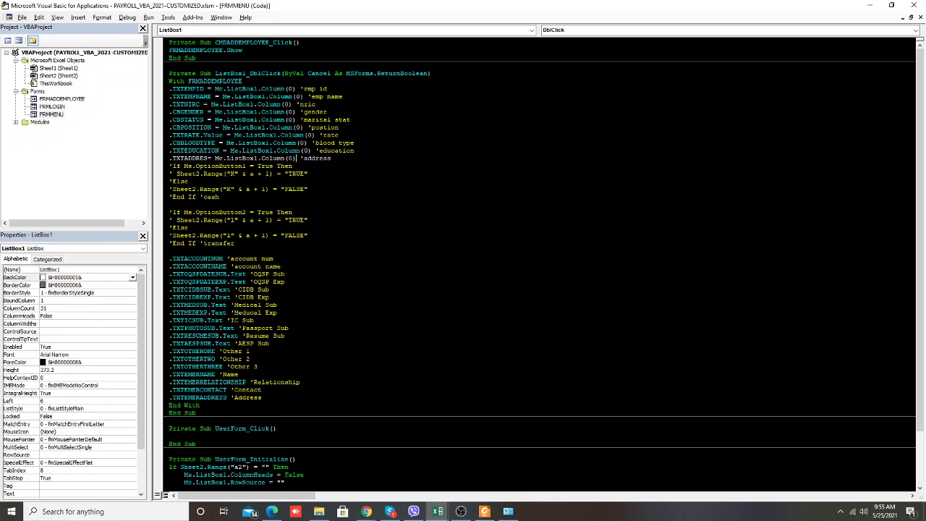
Paste the Column(0) assignment after the account number, account name and QGSP date fields
{"action": "left_click", "coordinate": [225, 259]}
{"action": "key", "text": "ctrl+v"}
{"action": "left_click", "coordinate": [230, 266]}
{"action": "key", "text": "ctrl+v"}
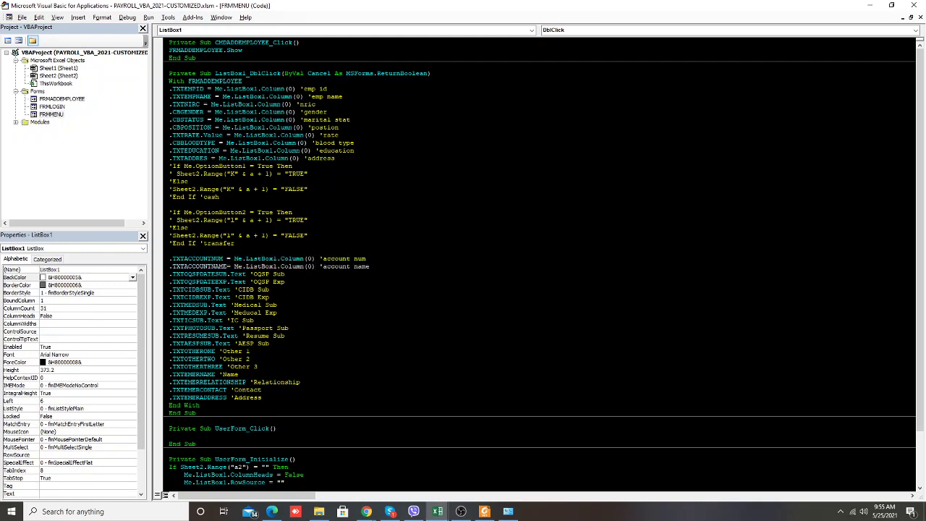
{"action": "left_click", "coordinate": [227, 273]}
{"action": "key", "text": "ctrl+v"}
{"action": "left_click", "coordinate": [245, 289]}
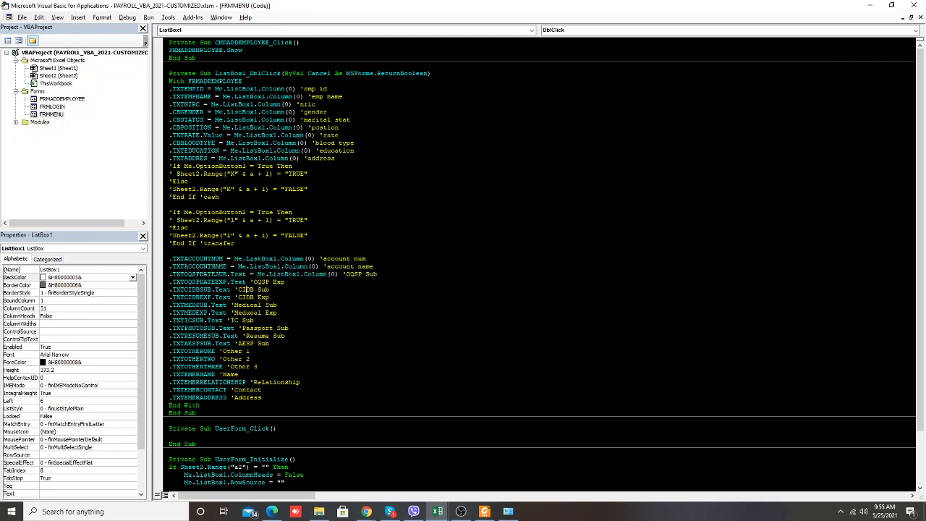
{"action": "key", "text": "ctrl+v"}
{"action": "left_click", "coordinate": [230, 289]}
{"action": "key", "text": "ctrl+v"}
Paste the Column(0) assignment after CIDB Sub, Medical Sub/Exp, IC, Passport, Resume and AESP Sub
{"action": "left_click", "coordinate": [231, 296]}
{"action": "key", "text": "ctrl+v"}
{"action": "left_click", "coordinate": [227, 305]}
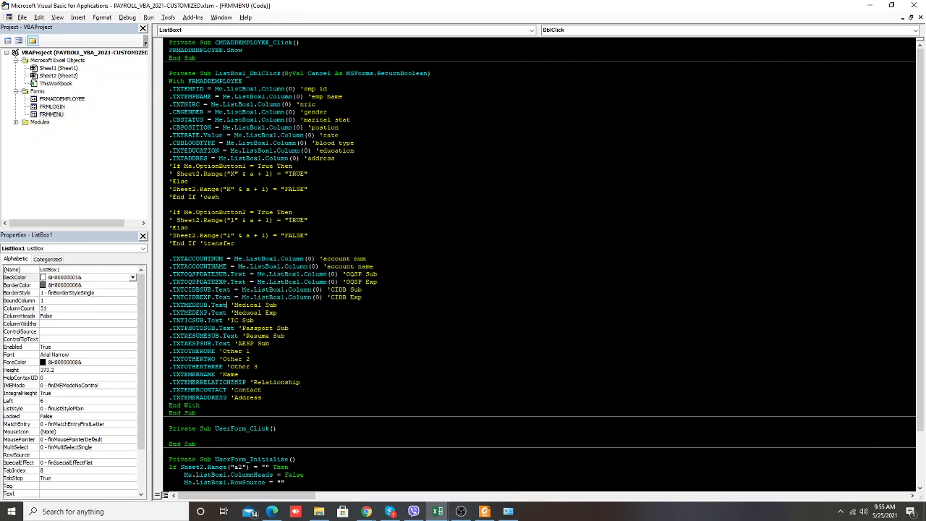
{"action": "key", "text": "ctrl+v"}
{"action": "left_click", "coordinate": [227, 312]}
{"action": "key", "text": "ctrl+v"}
{"action": "left_click", "coordinate": [222, 320]}
{"action": "key", "text": "ctrl+v"}
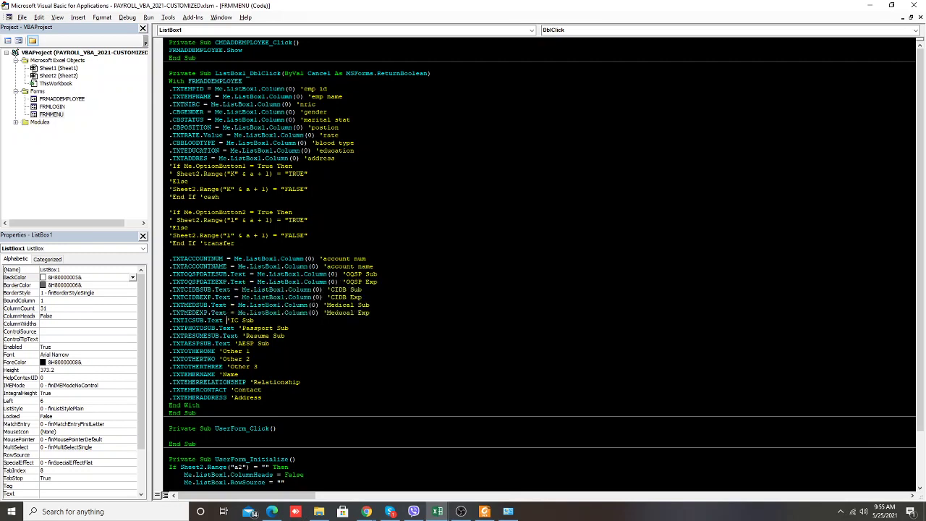
{"action": "left_click", "coordinate": [236, 327]}
{"action": "key", "text": "ctrl+v"}
{"action": "left_click", "coordinate": [238, 336]}
{"action": "key", "text": "ctrl+v"}
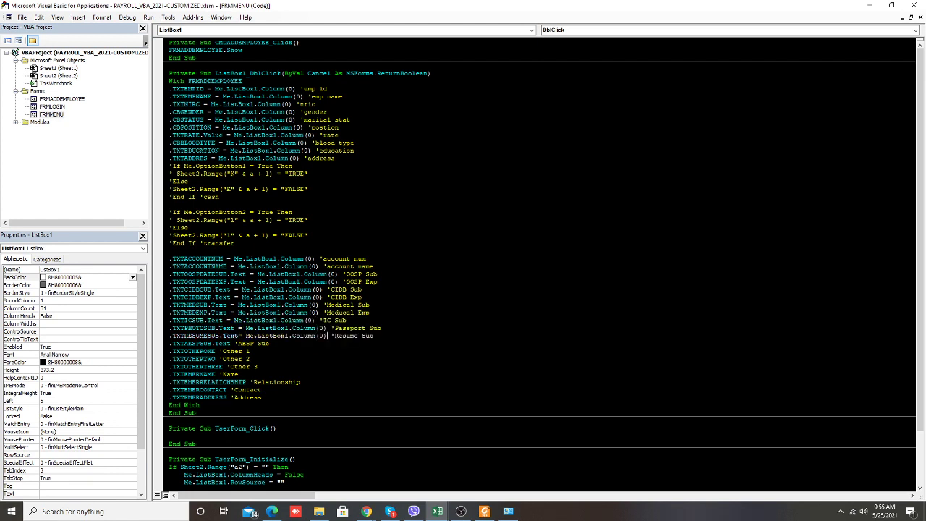
{"action": "left_click", "coordinate": [230, 343]}
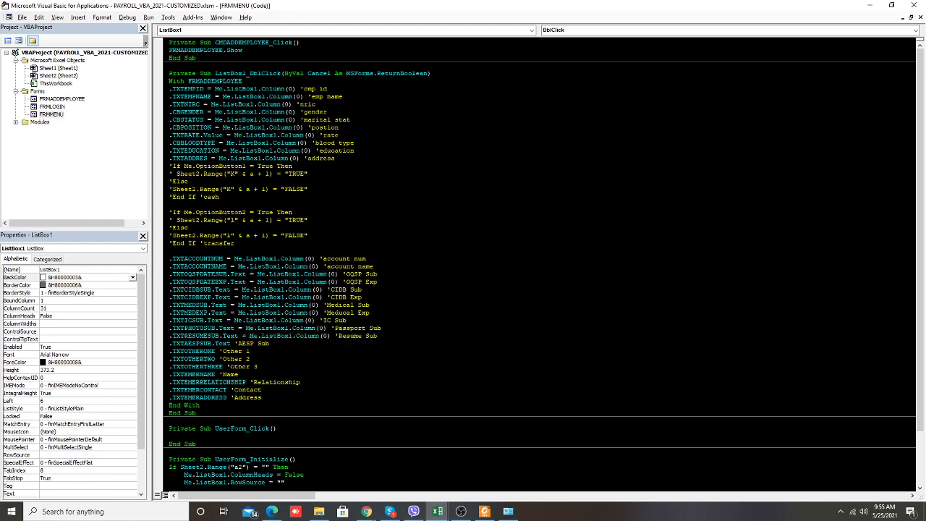
{"action": "key", "text": "ctrl+v"}
Paste the Column(0) assignment after Other 1–3 and the emergency name, relationship, contact and address
{"action": "left_click", "coordinate": [215, 351]}
{"action": "key", "text": "ctrl+v"}
{"action": "left_click", "coordinate": [215, 359]}
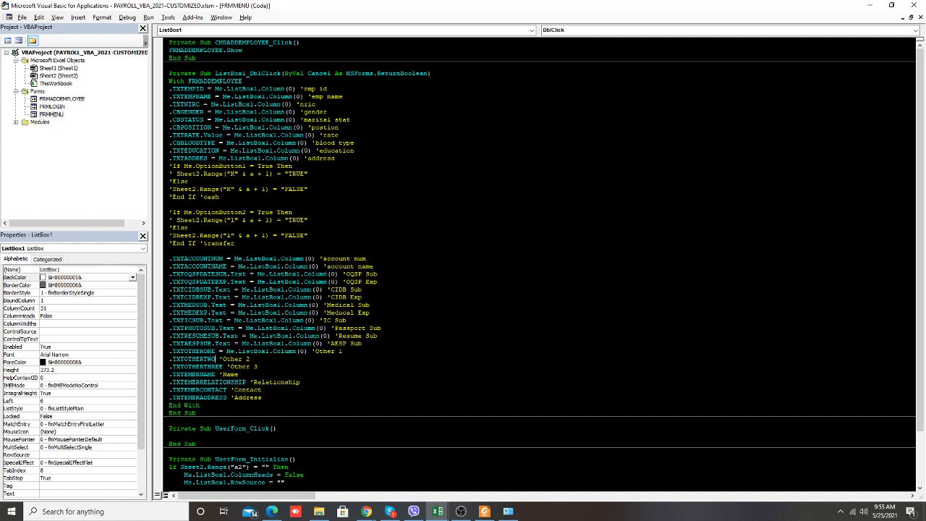
{"action": "key", "text": "ctrl+v"}
{"action": "left_click", "coordinate": [220, 366]}
{"action": "key", "text": "ctrl+v"}
{"action": "left_click", "coordinate": [219, 375]}
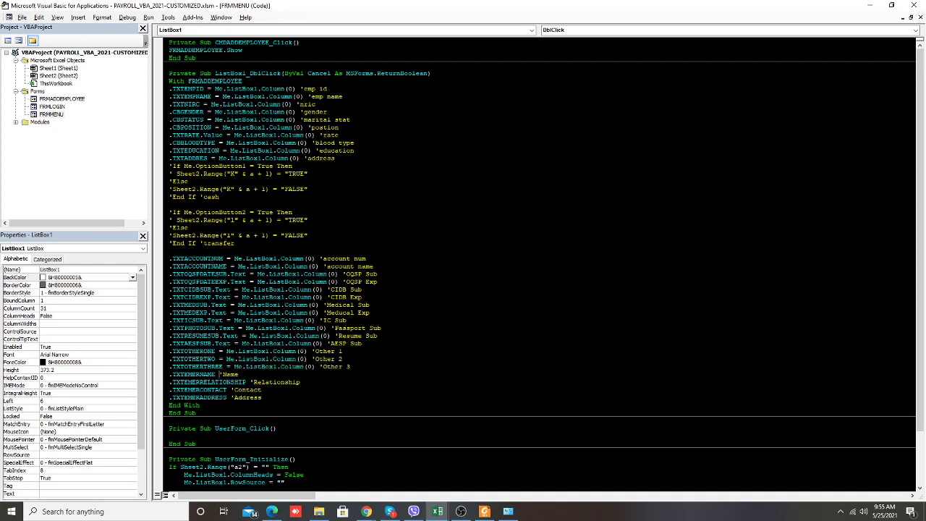
{"action": "key", "text": "ctrl+v"}
{"action": "left_click", "coordinate": [246, 383]}
{"action": "key", "text": "ctrl+v"}
{"action": "left_click", "coordinate": [237, 390]}
{"action": "key", "text": "ctrl+v"}
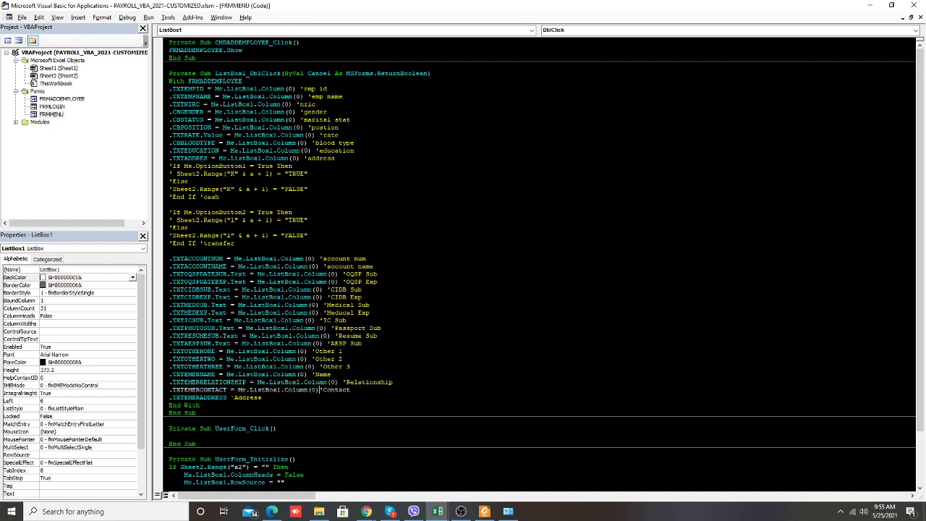
{"action": "left_click", "coordinate": [231, 397]}
{"action": "key", "text": "ctrl+v"}
Renumber the employee name through address lines to read list columns 1 to 9
{"action": "double_click", "coordinate": [288, 96]}
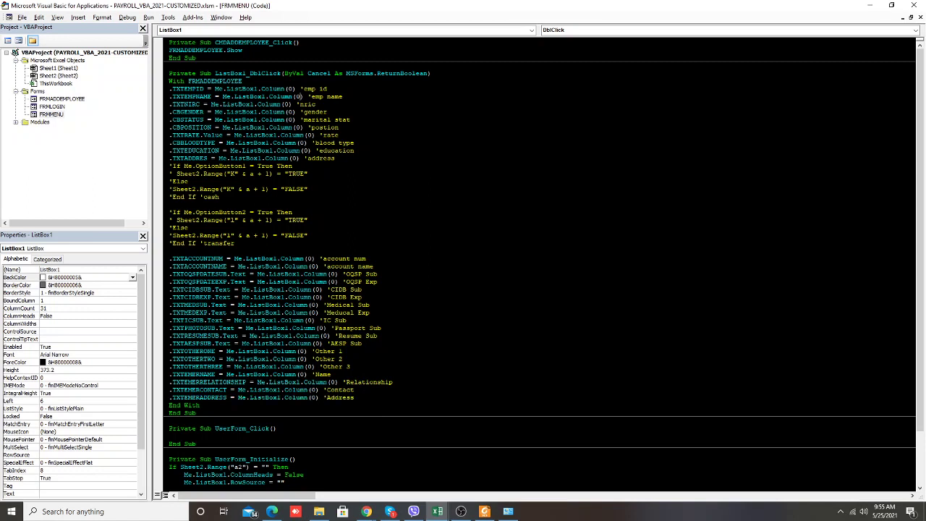
{"action": "type", "text": "1"}
{"action": "left_click", "coordinate": [296, 104]}
{"action": "double_click", "coordinate": [293, 104]}
{"action": "type", "text": "2"}
{"action": "double_click", "coordinate": [297, 112]}
{"action": "type", "text": "3"}
{"action": "double_click", "coordinate": [288, 119]}
{"action": "key", "text": "BackSpace"}
{"action": "type", "text": "4"}
{"action": "double_click", "coordinate": [296, 128]}
{"action": "type", "text": "5"}
{"action": "left_click", "coordinate": [305, 135]}
{"action": "double_click", "coordinate": [307, 135]}
{"action": "type", "text": "6"}
{"action": "double_click", "coordinate": [303, 142]}
{"action": "type", "text": "7"}
{"action": "double_click", "coordinate": [306, 151]}
{"action": "type", "text": "8"}
{"action": "left_click", "coordinate": [306, 158]}
{"action": "type", "text": "9"}
Set the account, QGSP, CIDB, medical, IC, passport and resume lines to columns 12 through 23
{"action": "type", "text": "12"}
{"action": "double_click", "coordinate": [312, 266]}
{"action": "type", "text": "1314"}
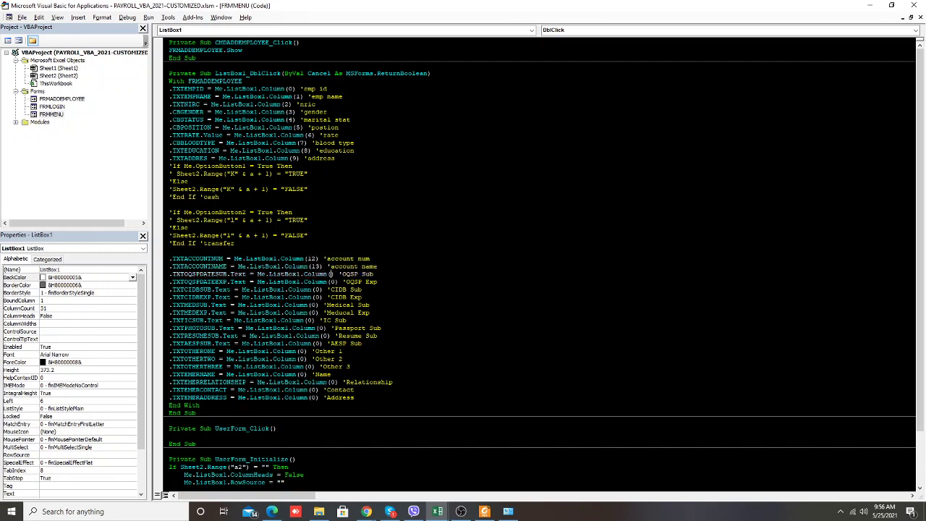
{"action": "double_click", "coordinate": [330, 281]}
{"action": "type", "text": "14"}
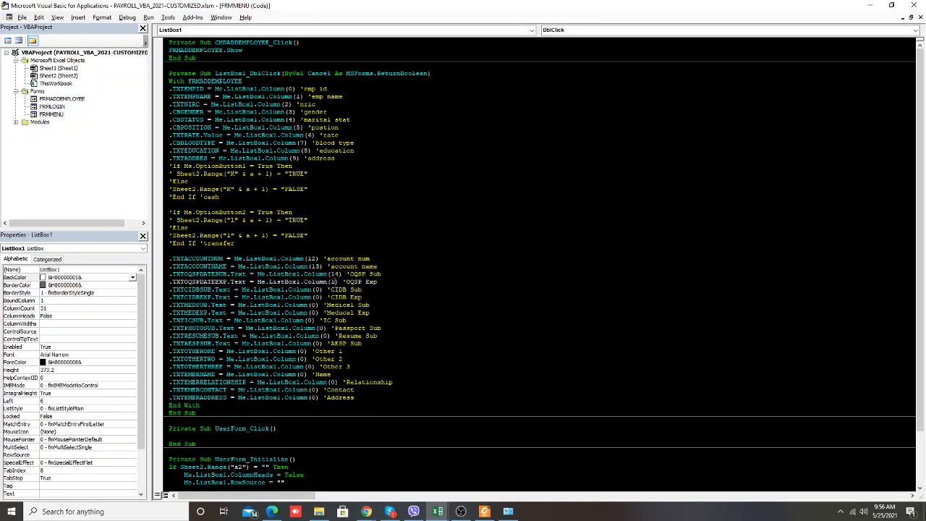
{"action": "type", "text": "516"}
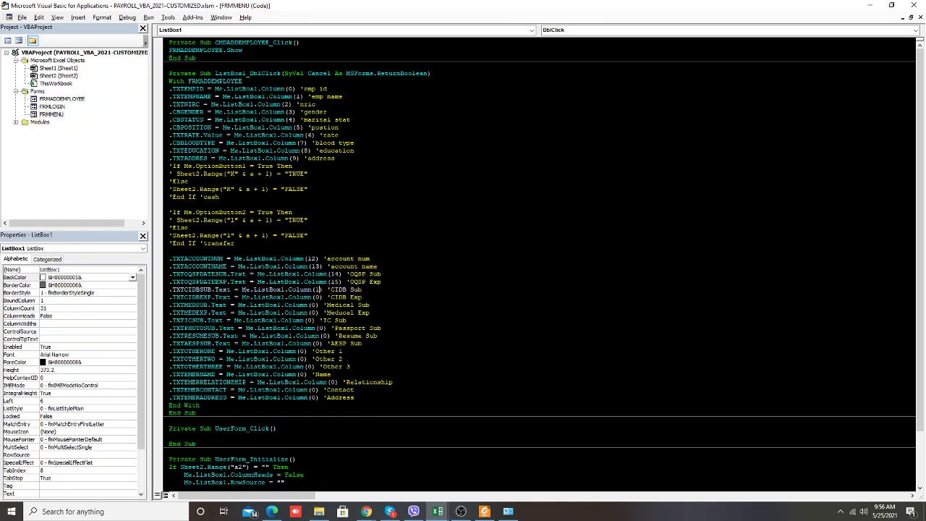
{"action": "double_click", "coordinate": [317, 298]}
{"action": "type", "text": "1"}
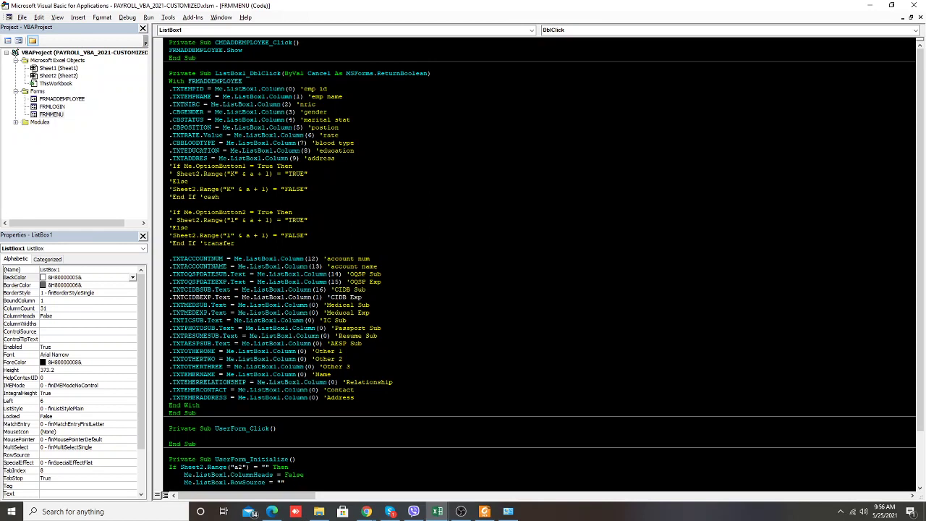
{"action": "type", "text": "7"}
{"action": "double_click", "coordinate": [313, 305]}
{"action": "type", "text": "18"}
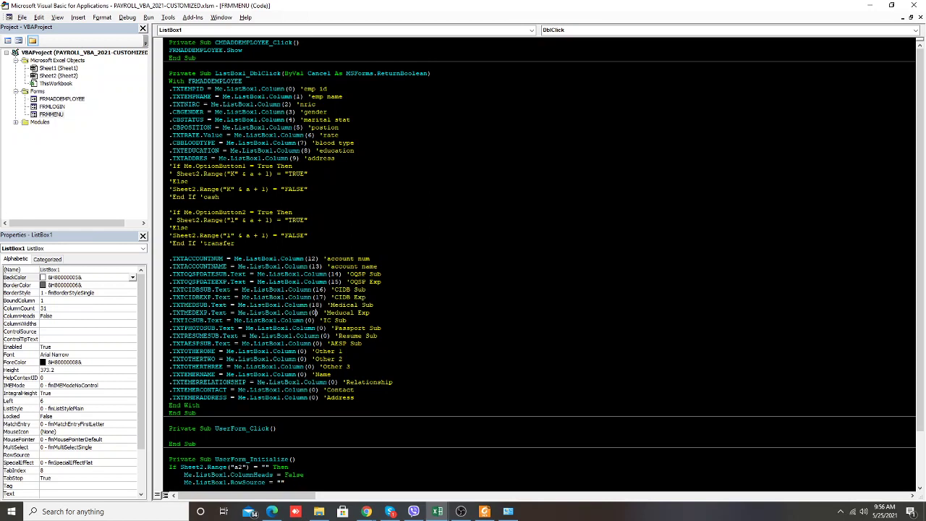
{"action": "double_click", "coordinate": [314, 312]}
{"action": "type", "text": "19"}
{"action": "double_click", "coordinate": [311, 319]}
{"action": "type", "text": "2"}
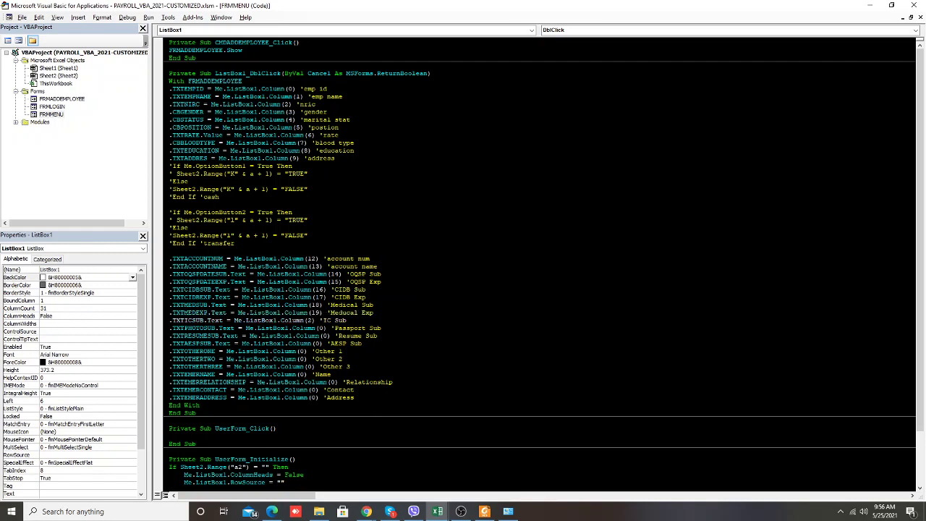
{"action": "type", "text": "0"}
{"action": "double_click", "coordinate": [321, 328]}
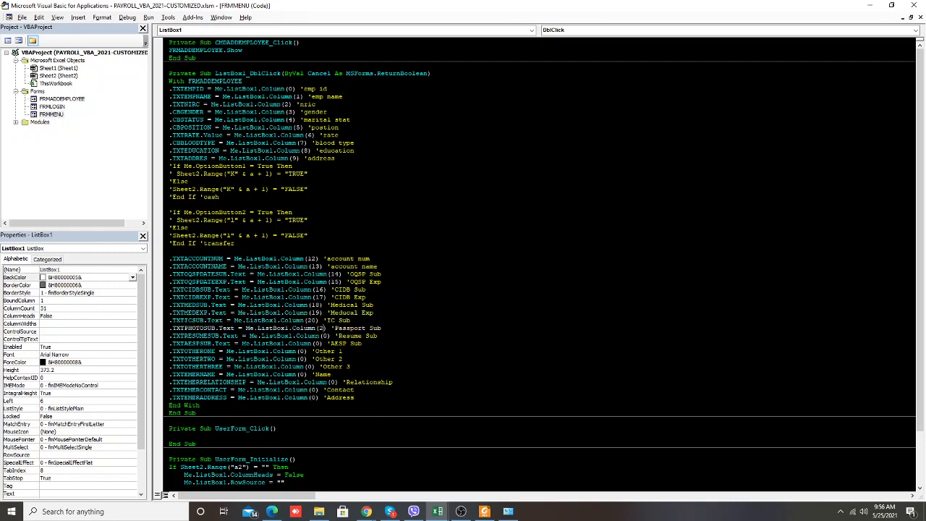
{"action": "type", "text": "21"}
{"action": "double_click", "coordinate": [319, 336]}
{"action": "type", "text": "22"}
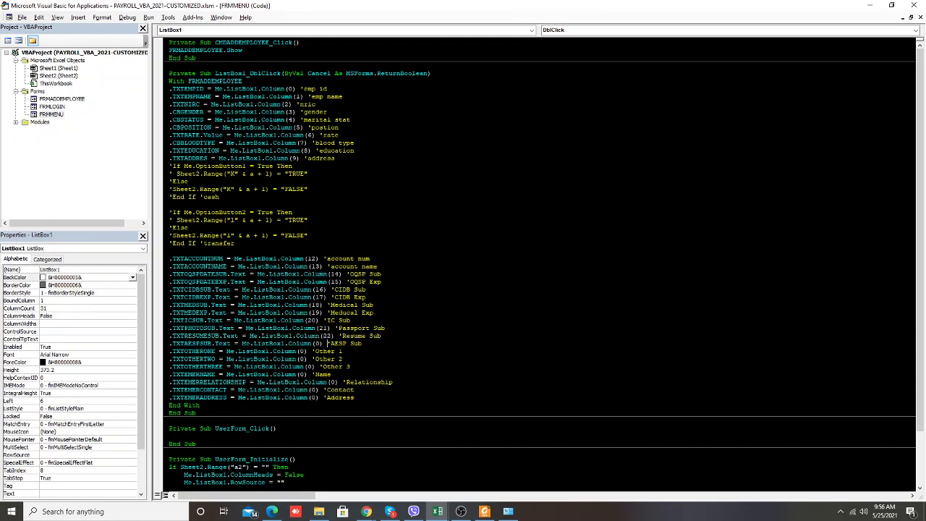
{"action": "type", "text": "23"}
Set Other 1–3 and the emergency name, relationship, contact and address lines to columns 24 through 30
{"action": "key", "text": "BackSpace"}
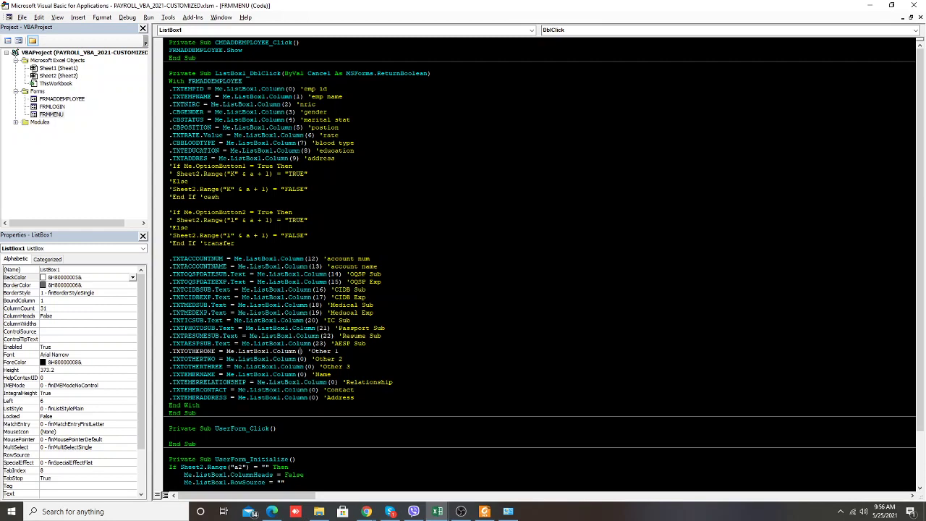
{"action": "type", "text": "2"}
{"action": "type", "text": "4"}
{"action": "left_click", "coordinate": [305, 359]}
{"action": "key", "text": "BackSpace"}
{"action": "type", "text": "25"}
{"action": "key", "text": "Down"}
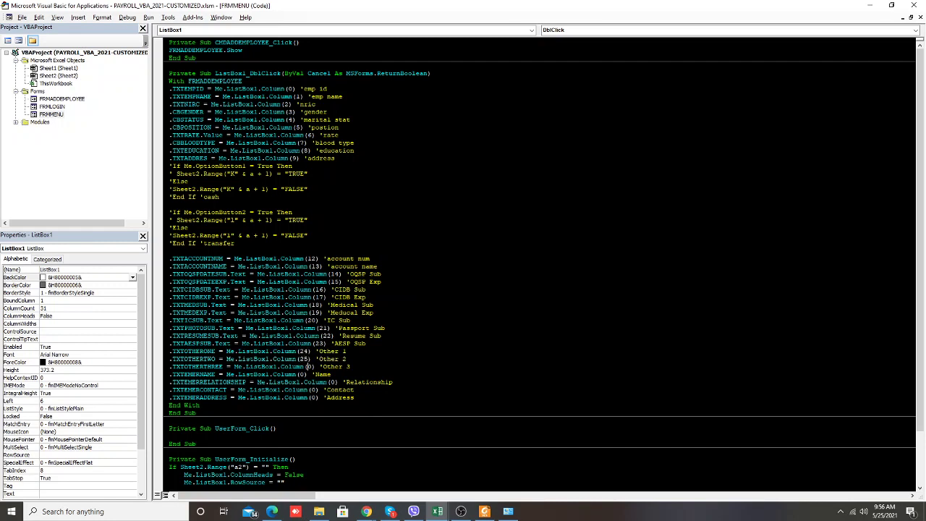
{"action": "key", "text": "Delete"}
{"action": "type", "text": "26"}
{"action": "key", "text": "Down"}
{"action": "key", "text": "BackSpace"}
{"action": "type", "text": "27"}
{"action": "key", "text": "Down"}
{"action": "key", "text": "Delete"}
{"action": "type", "text": "28"}
{"action": "key", "text": "Down"}
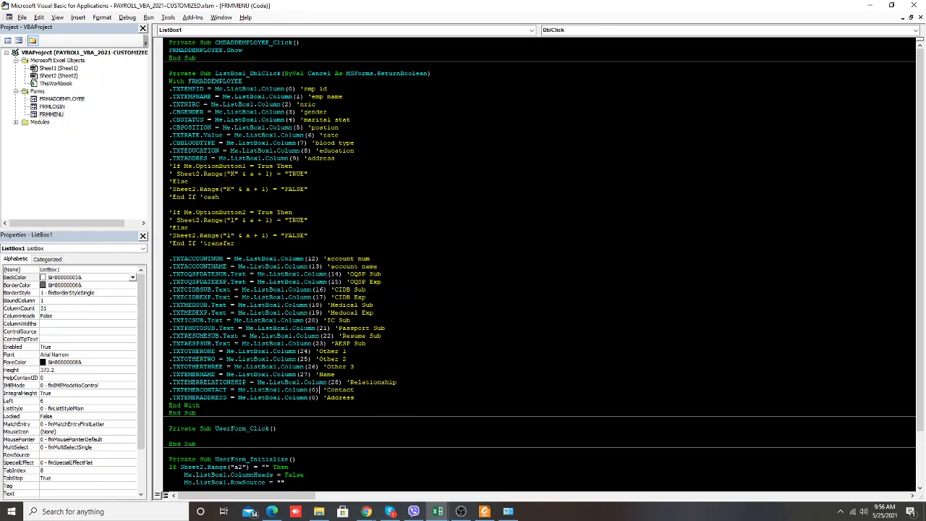
{"action": "key", "text": "BackSpace"}
{"action": "type", "text": "2"}
{"action": "type", "text": "9"}
{"action": "key", "text": "Down"}
{"action": "key", "text": "BackSpace"}
{"action": "type", "text": "30"}
Add a .Show line after the emergency address assignment
{"action": "key", "text": "Up"}
{"action": "key", "text": "Return"}
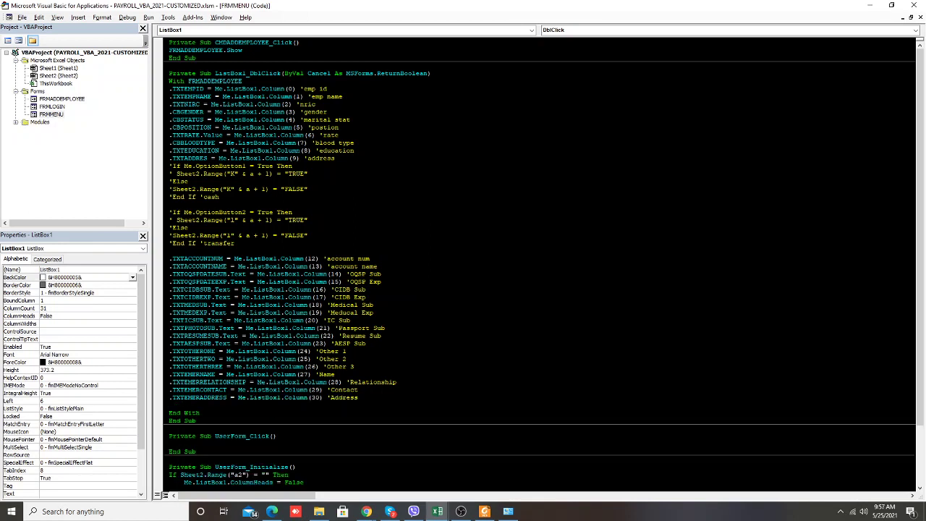
{"action": "type", "text": ".sho"}
{"action": "key", "text": "Tab"}
Run FRMMENU, load the fifth employee into FRMADDEMPLOYEE by double-click, then close the details form
{"action": "key", "text": "F5"}
{"action": "left_click", "coordinate": [273, 171]}
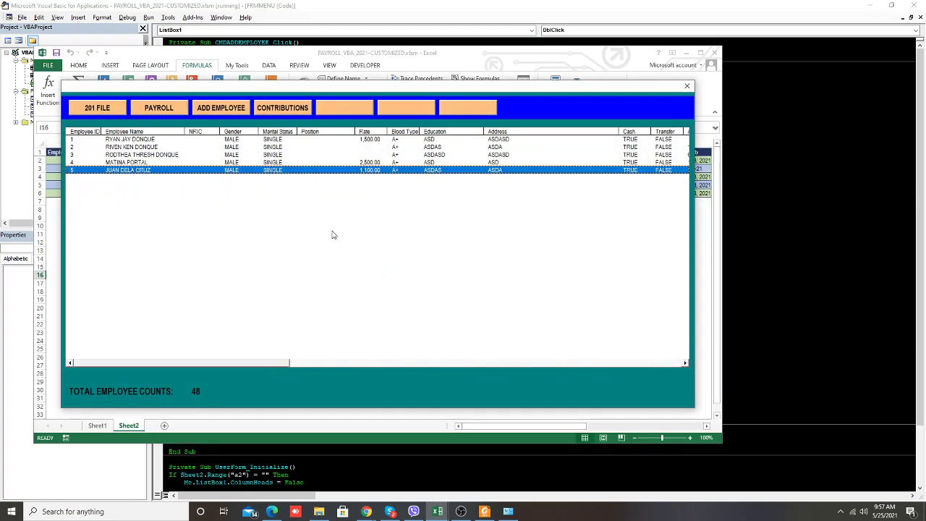
{"action": "double_click", "coordinate": [393, 278]}
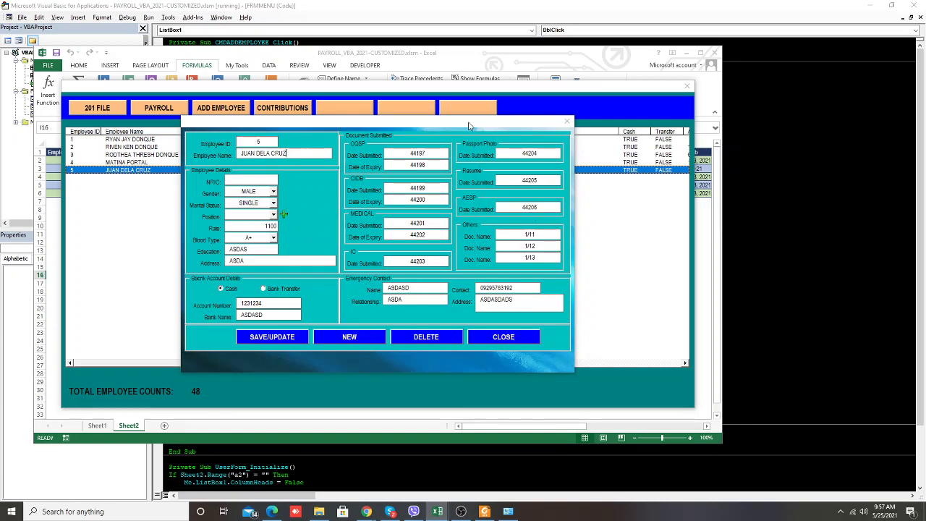
{"action": "left_click_drag", "start_coordinate": [467, 123], "coordinate": [468, 188]}
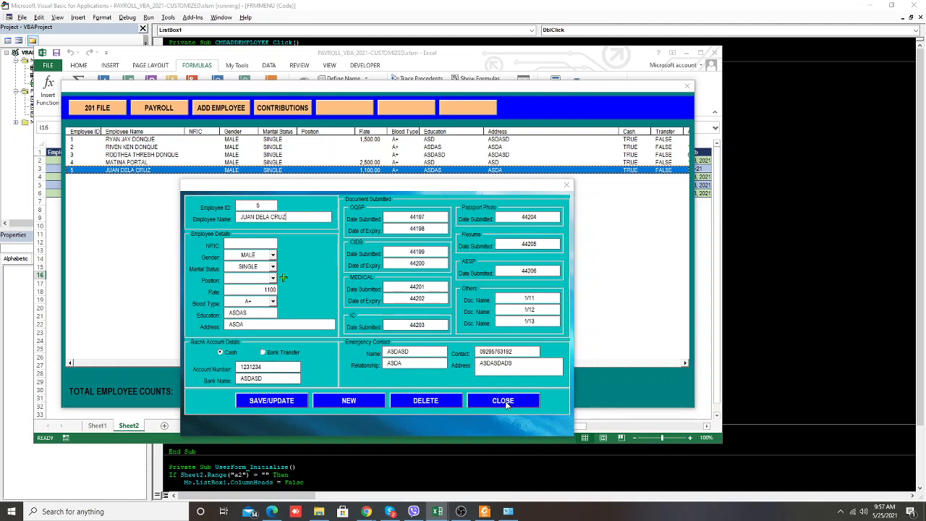
{"action": "left_click", "coordinate": [506, 402]}
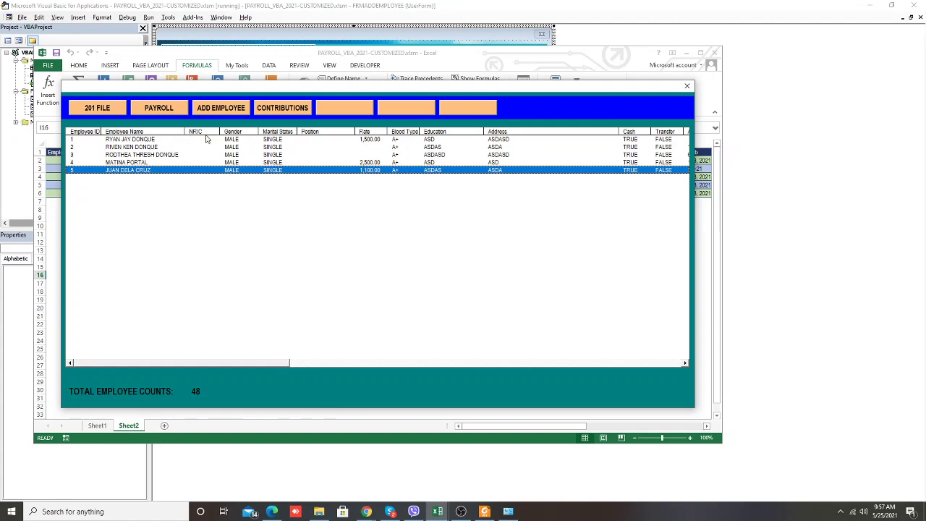
Stop the menu form and open FRMADDEMPLOYEE's SAVE/UPDATE click code at the date lines
{"action": "left_click", "coordinate": [686, 86]}
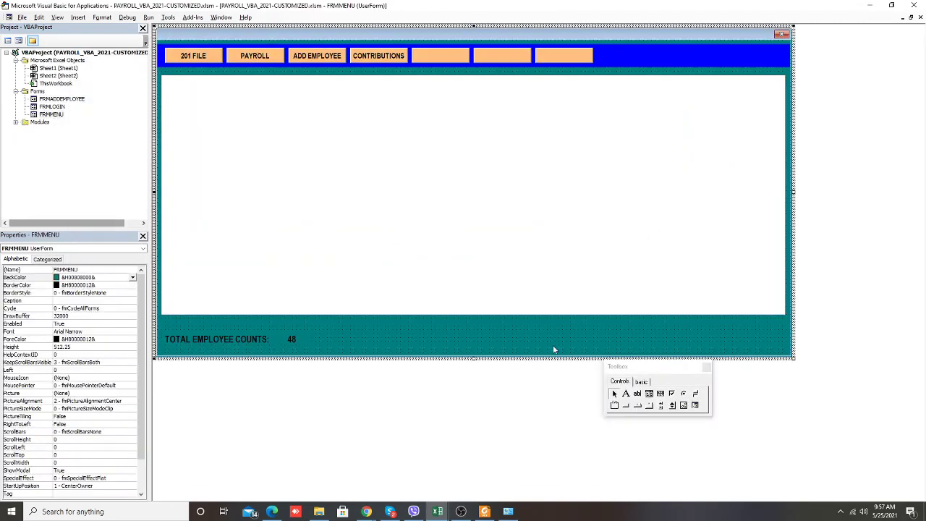
{"action": "left_click", "coordinate": [52, 115]}
{"action": "double_click", "coordinate": [52, 107]}
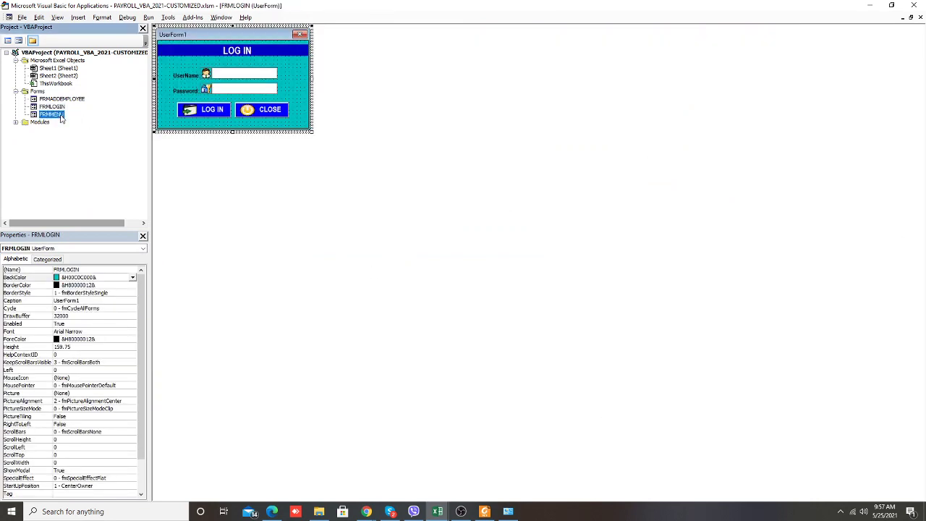
{"action": "double_click", "coordinate": [54, 114]}
{"action": "double_click", "coordinate": [61, 108]}
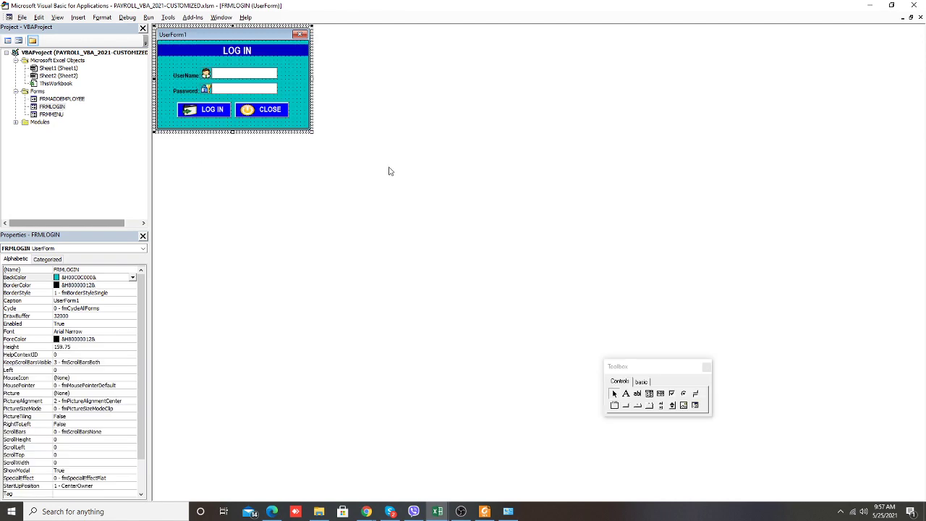
{"action": "double_click", "coordinate": [72, 100]}
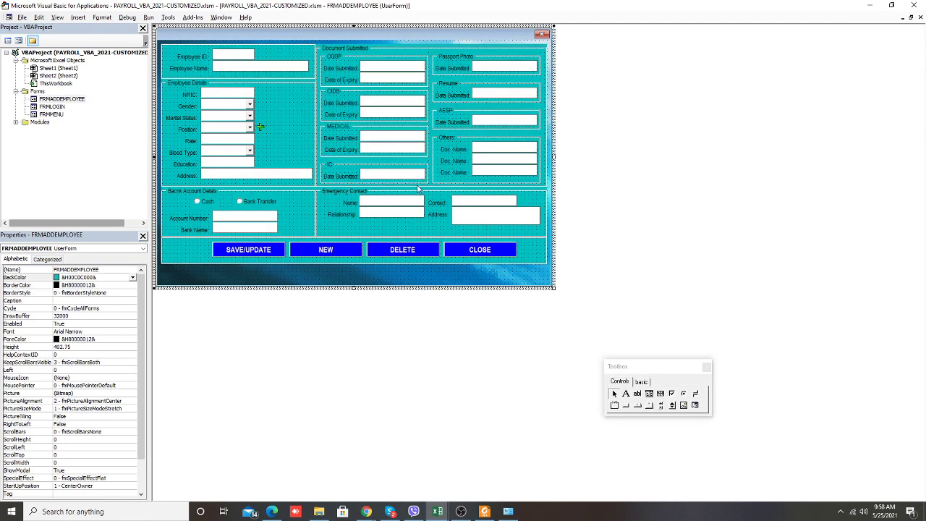
{"action": "double_click", "coordinate": [278, 253]}
{"action": "scroll", "coordinate": [279, 254], "scroll_direction": "down", "scroll_amount": 5}
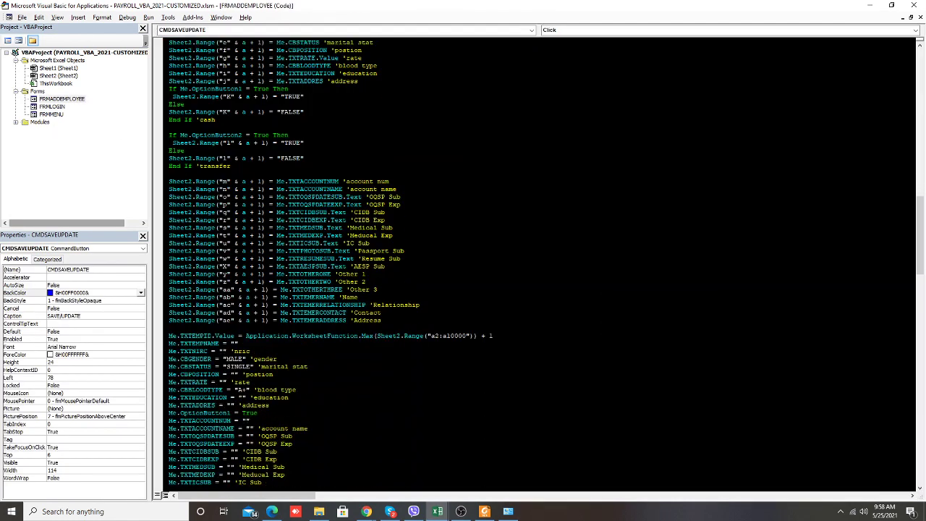
{"action": "scroll", "coordinate": [539, 260], "scroll_direction": "down", "scroll_amount": 4}
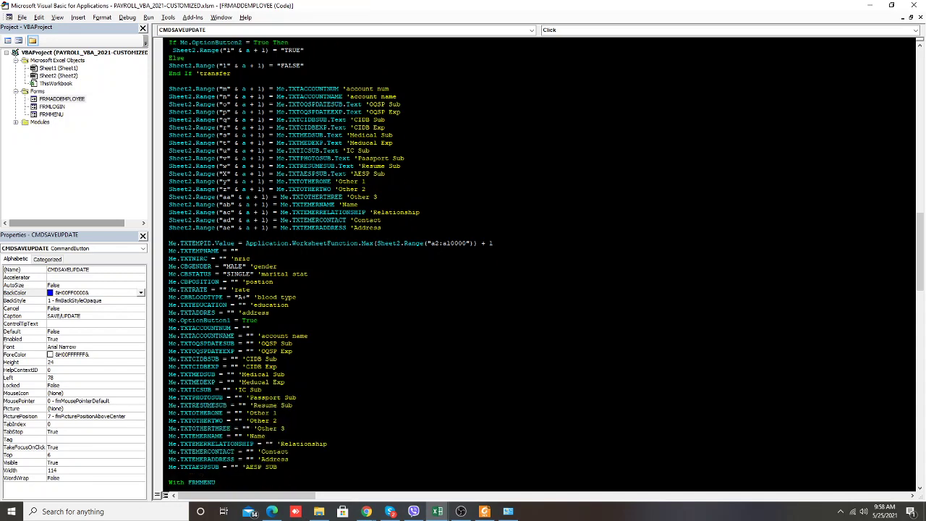
{"action": "scroll", "coordinate": [539, 261], "scroll_direction": "up", "scroll_amount": 2}
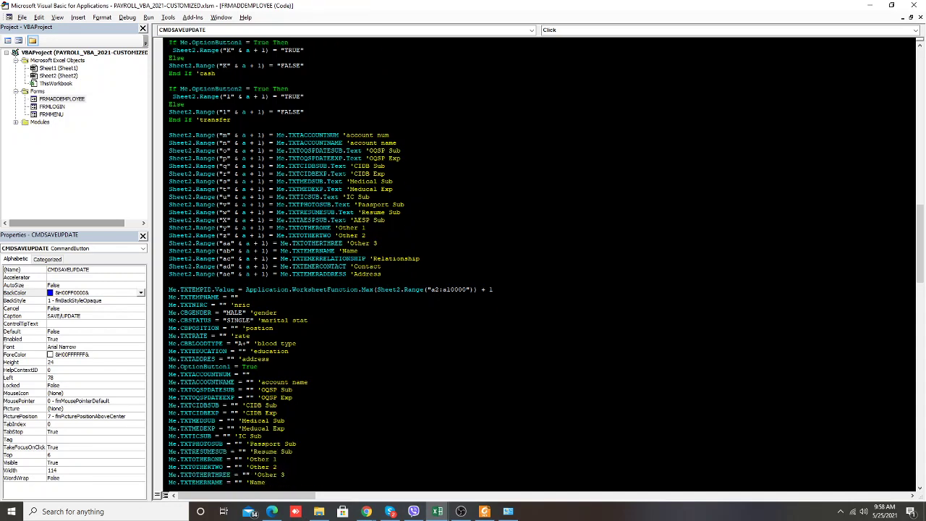
{"action": "scroll", "coordinate": [539, 261], "scroll_direction": "up", "scroll_amount": 4}
{"action": "scroll", "coordinate": [539, 261], "scroll_direction": "up", "scroll_amount": 3}
{"action": "scroll", "coordinate": [539, 261], "scroll_direction": "up", "scroll_amount": 4}
{"action": "scroll", "coordinate": [539, 261], "scroll_direction": "up", "scroll_amount": 4}
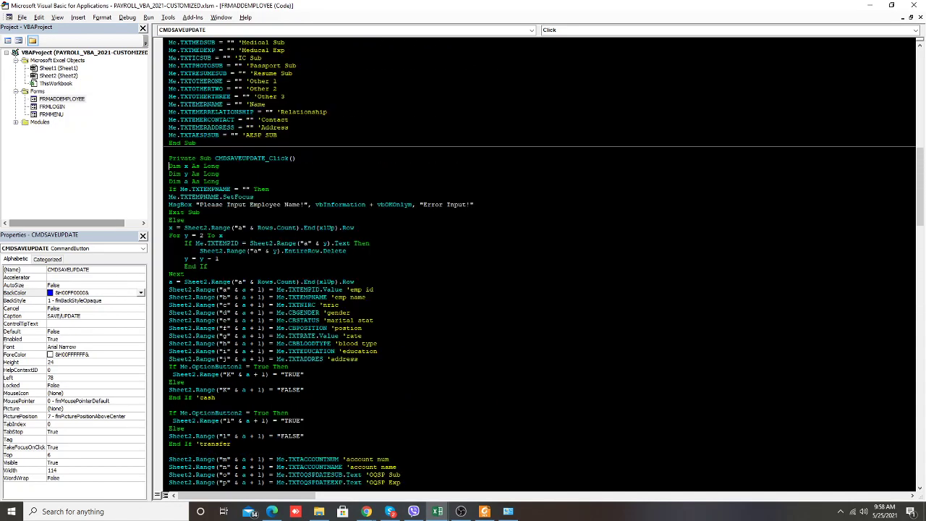
{"action": "scroll", "coordinate": [539, 261], "scroll_direction": "up", "scroll_amount": 4}
{"action": "scroll", "coordinate": [540, 261], "scroll_direction": "up", "scroll_amount": 7}
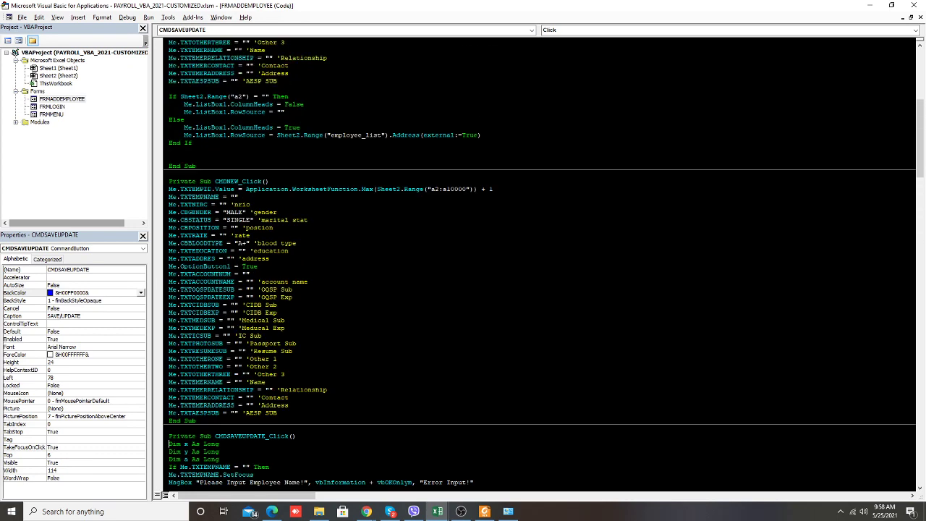
{"action": "scroll", "coordinate": [539, 261], "scroll_direction": "down", "scroll_amount": 3}
{"action": "scroll", "coordinate": [539, 261], "scroll_direction": "up", "scroll_amount": 9}
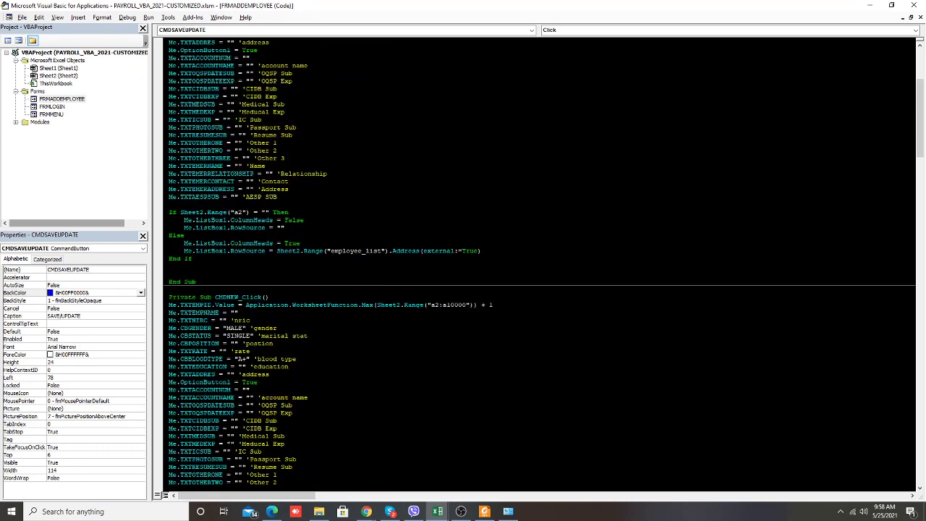
{"action": "scroll", "coordinate": [540, 261], "scroll_direction": "up", "scroll_amount": 5}
{"action": "scroll", "coordinate": [539, 261], "scroll_direction": "up", "scroll_amount": 2}
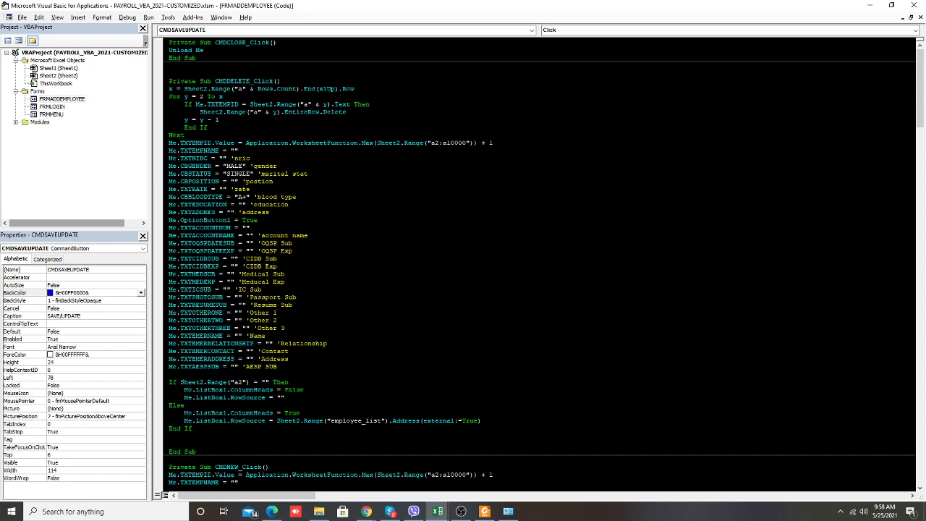
{"action": "scroll", "coordinate": [539, 261], "scroll_direction": "down", "scroll_amount": 5}
{"action": "scroll", "coordinate": [539, 260], "scroll_direction": "down", "scroll_amount": 8}
{"action": "scroll", "coordinate": [540, 260], "scroll_direction": "down", "scroll_amount": 8}
{"action": "scroll", "coordinate": [539, 260], "scroll_direction": "down", "scroll_amount": 7}
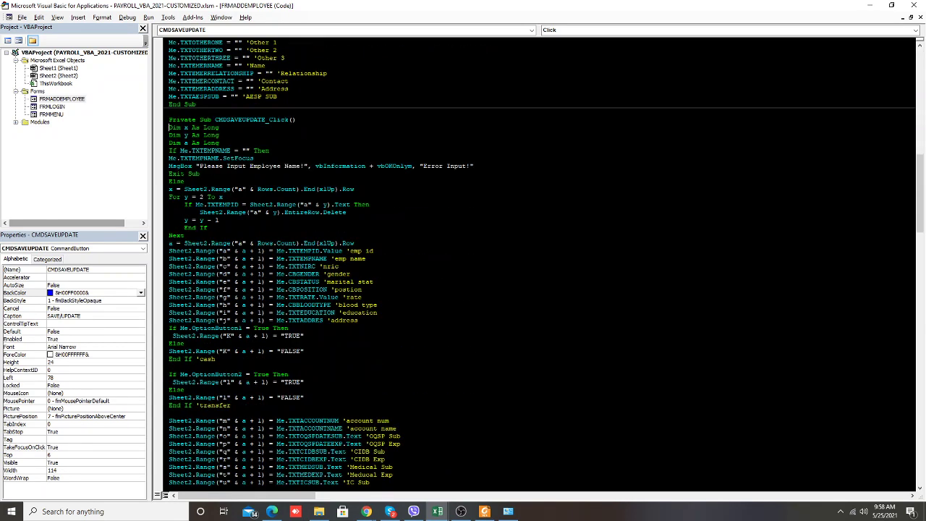
{"action": "scroll", "coordinate": [539, 260], "scroll_direction": "down", "scroll_amount": 6}
Change .Text to .Value on the OQSP Sub date line
{"action": "double_click", "coordinate": [353, 296]}
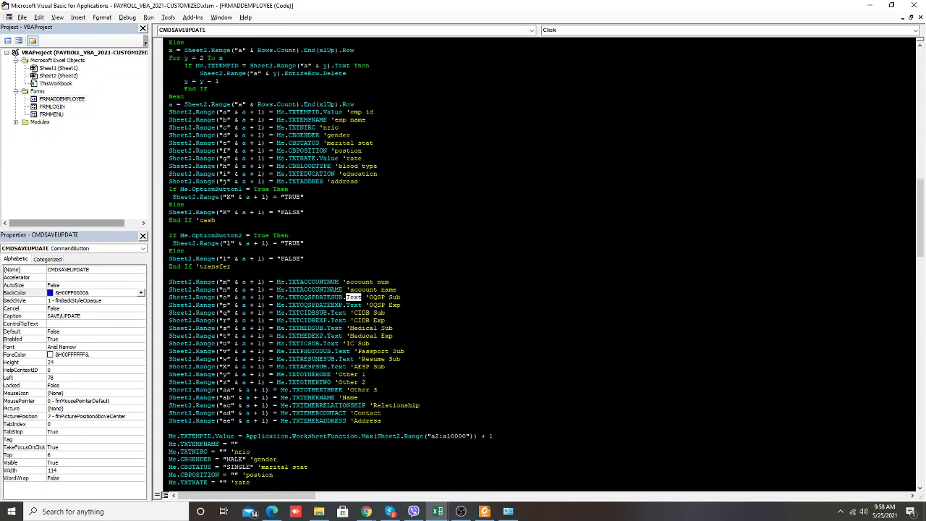
{"action": "type", "text": "Value"}
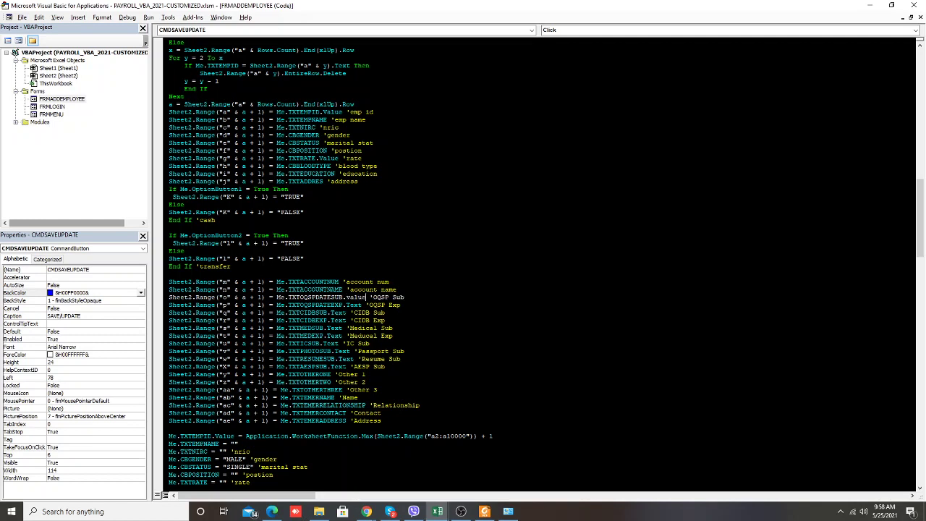
{"action": "key", "text": "Down"}
{"action": "key", "text": "BackSpace"}
{"action": "key", "text": "BackSpace"}
{"action": "key", "text": "BackSpace"}
{"action": "type", "text": "te"}
{"action": "type", "text": "xt"}
{"action": "key", "text": "Down"}
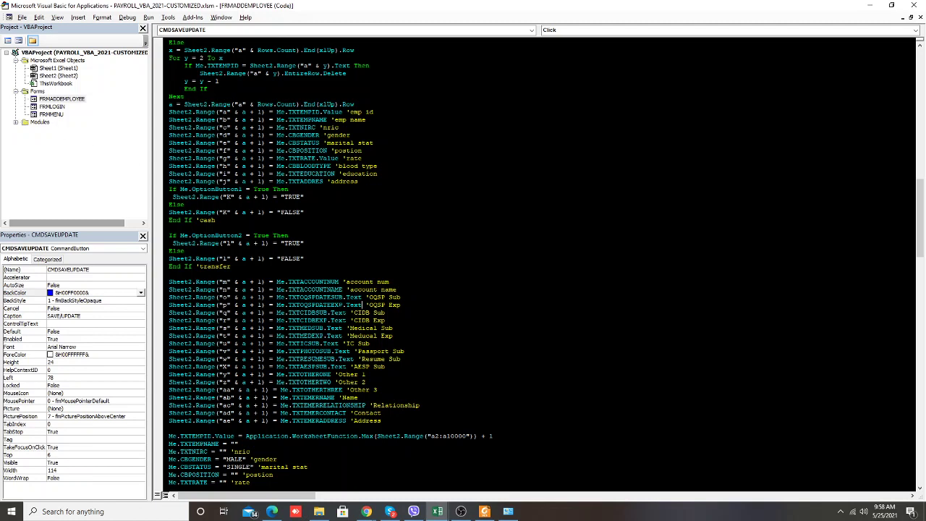
{"action": "double_click", "coordinate": [355, 297]}
{"action": "type", "text": "Value"}
Replace .Text with .Value on the OQSP Exp, CIDB, Medical, IC, Passport, Resume and AESP lines, then run
{"action": "double_click", "coordinate": [356, 304]}
{"action": "type", "text": "Value"}
{"action": "double_click", "coordinate": [337, 313]}
{"action": "type", "text": "Value"}
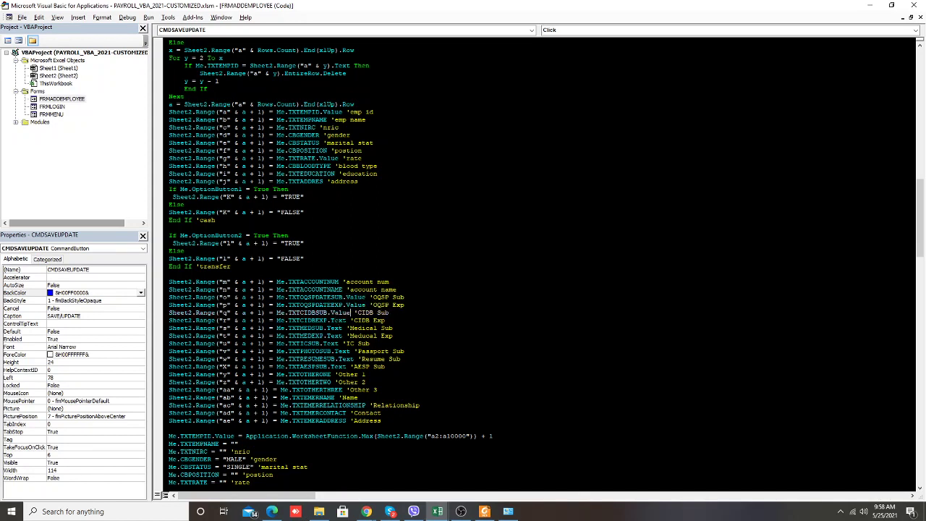
{"action": "double_click", "coordinate": [333, 328]}
{"action": "type", "text": "Value"}
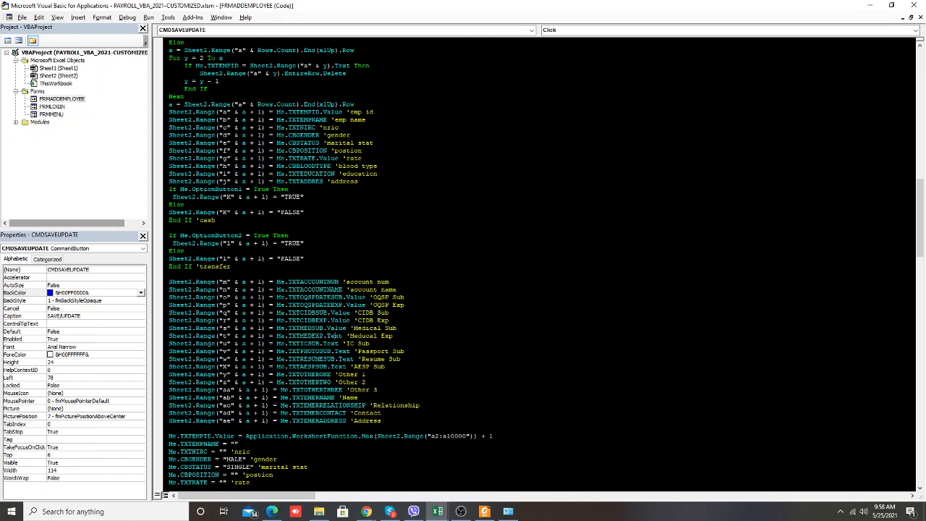
{"action": "double_click", "coordinate": [334, 335]}
{"action": "type", "text": "Value"}
{"action": "double_click", "coordinate": [329, 343]}
{"action": "type", "text": "Value"}
{"action": "double_click", "coordinate": [342, 351]}
{"action": "type", "text": "Value"}
{"action": "double_click", "coordinate": [345, 359]}
{"action": "type", "text": "Value"}
{"action": "double_click", "coordinate": [341, 366]}
{"action": "type", "text": "Value"}
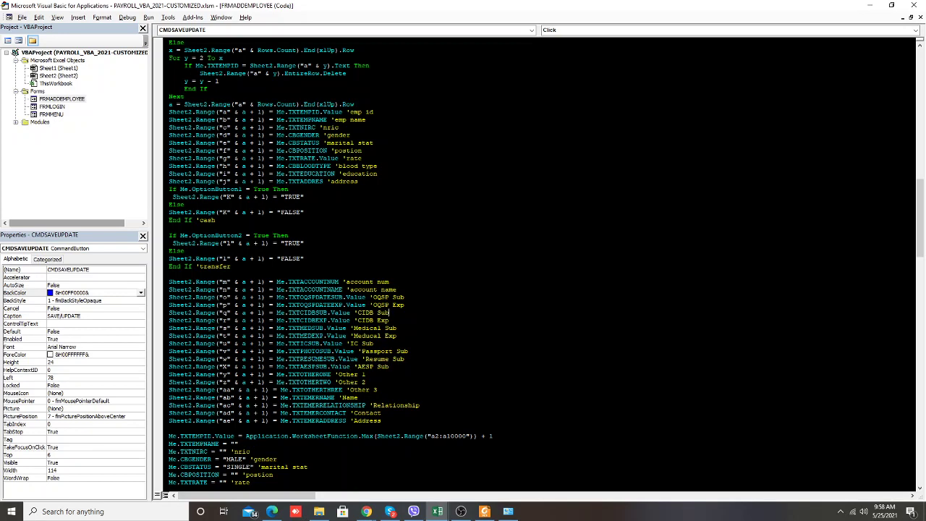
{"action": "key", "text": "F5"}
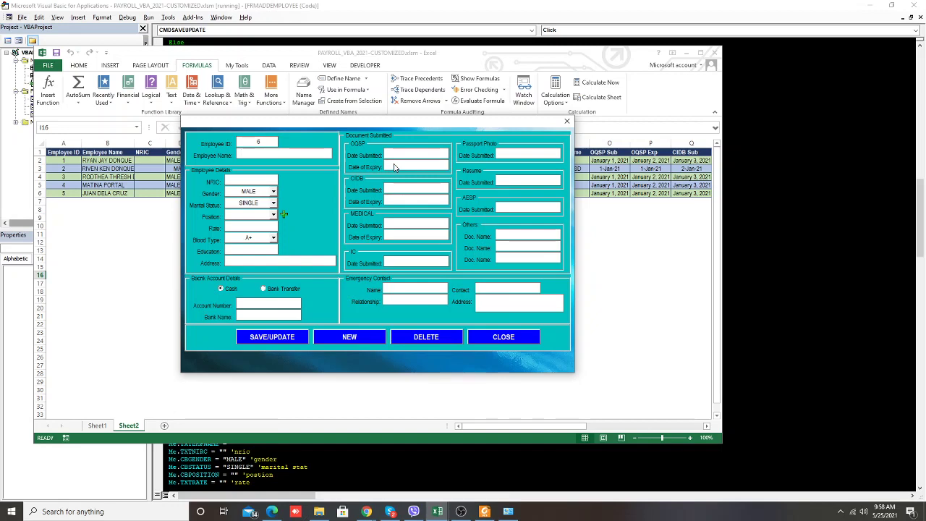
Enter the name 'sdasd' and document dates 1/1 through 1/10 in the employee form
{"action": "type", "text": "sdasd"}
{"action": "left_click", "coordinate": [420, 156]}
{"action": "type", "text": "1/1"}
{"action": "key", "text": "Tab"}
{"action": "type", "text": "1/2"}
{"action": "key", "text": "Tab"}
{"action": "type", "text": "1/3"}
{"action": "key", "text": "Tab"}
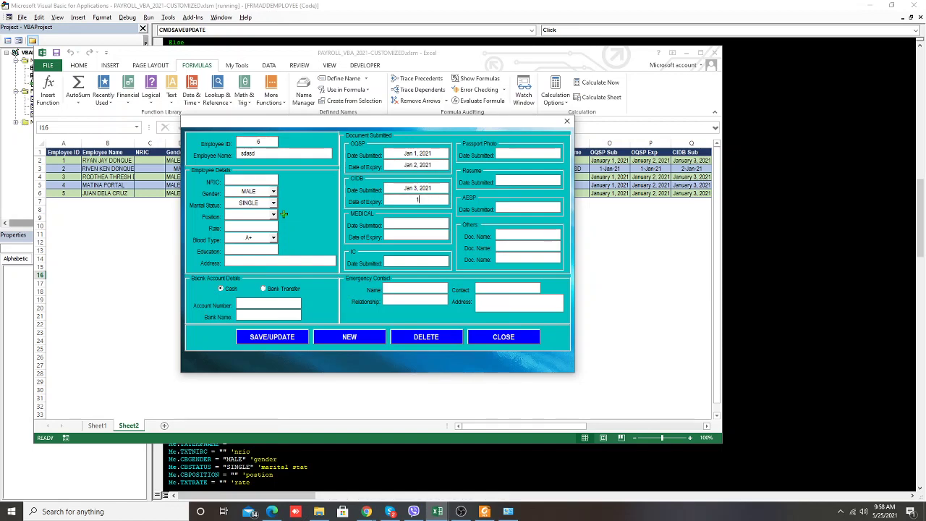
{"action": "type", "text": "/4"}
{"action": "key", "text": "Tab"}
{"action": "type", "text": "1/5"}
{"action": "key", "text": "Tab"}
{"action": "type", "text": "1/"}
{"action": "type", "text": "6"}
{"action": "key", "text": "Tab"}
{"action": "type", "text": "1"}
{"action": "key", "text": "Tab"}
{"action": "type", "text": "1/8"}
{"action": "key", "text": "Tab"}
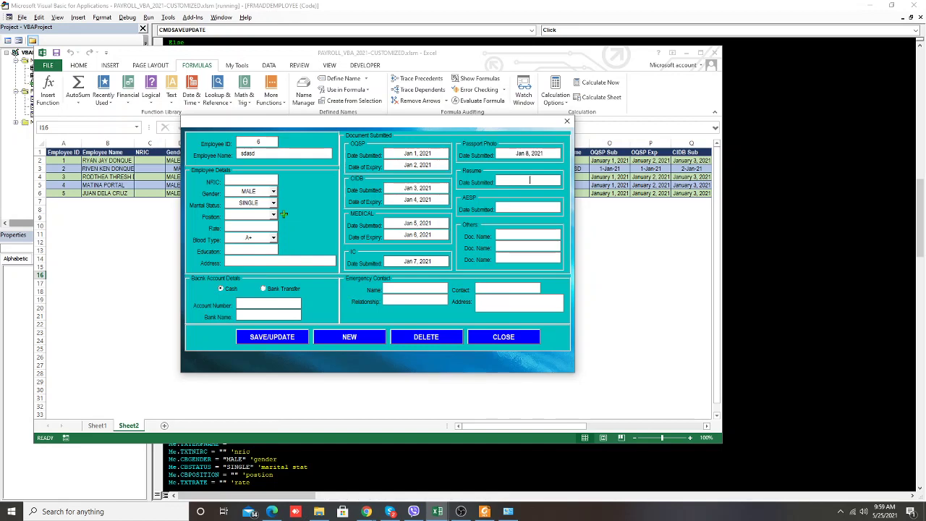
{"action": "type", "text": "1/9"}
{"action": "key", "text": "Tab"}
{"action": "type", "text": "1/10"}
{"action": "key", "text": "Tab"}
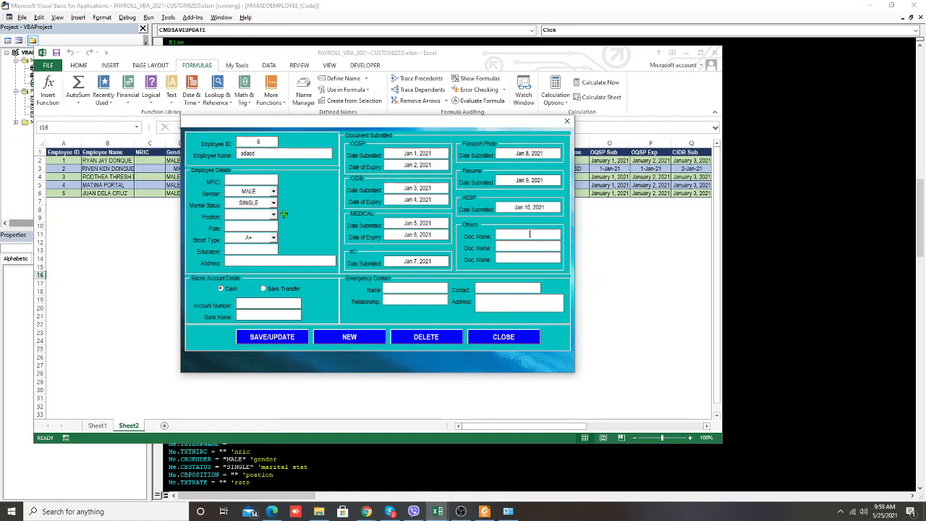
Save the new employee record, close the form and minimize the VBA editor
{"action": "left_click", "coordinate": [272, 336]}
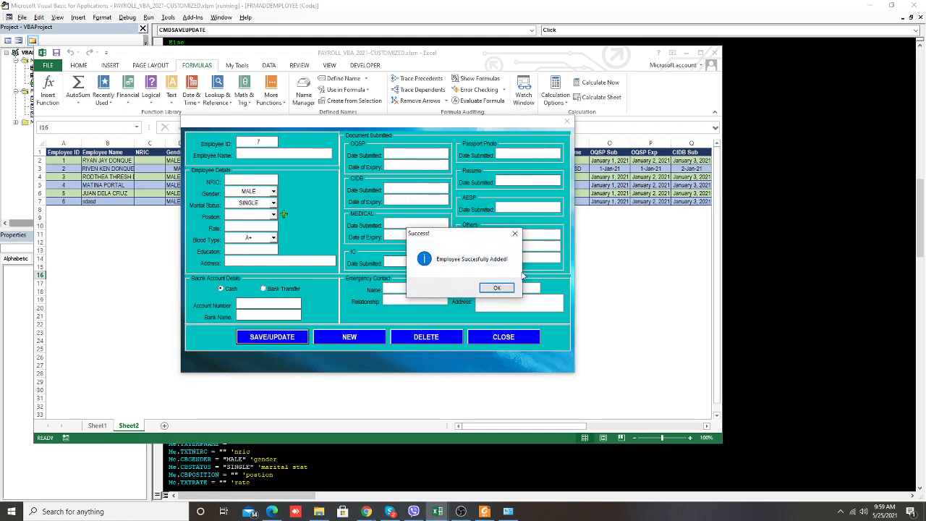
{"action": "left_click", "coordinate": [497, 288]}
{"action": "left_click", "coordinate": [504, 337]}
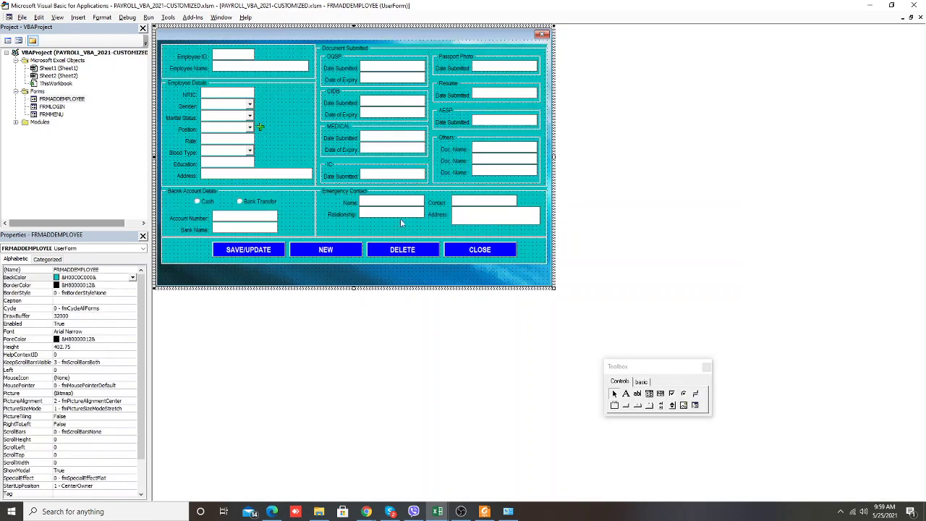
{"action": "left_click", "coordinate": [870, 5]}
Check the stored Medical Exp and Medical Sub dates in row 7, then return to the VBA editor
{"action": "left_click", "coordinate": [484, 193]}
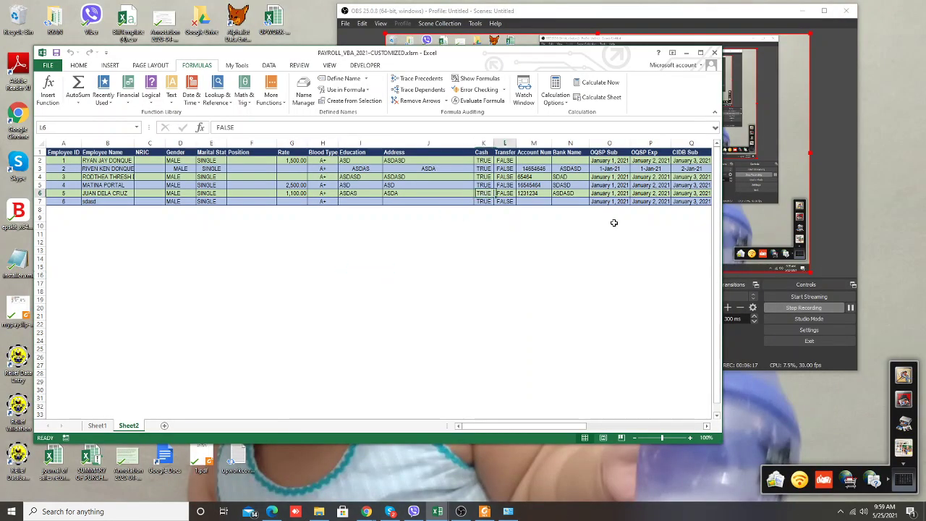
{"action": "key", "text": "Right"}
{"action": "key", "text": "Right"}
{"action": "key", "text": "Right"}
{"action": "key", "text": "Right"}
{"action": "key", "text": "Right"}
{"action": "key", "text": "Right"}
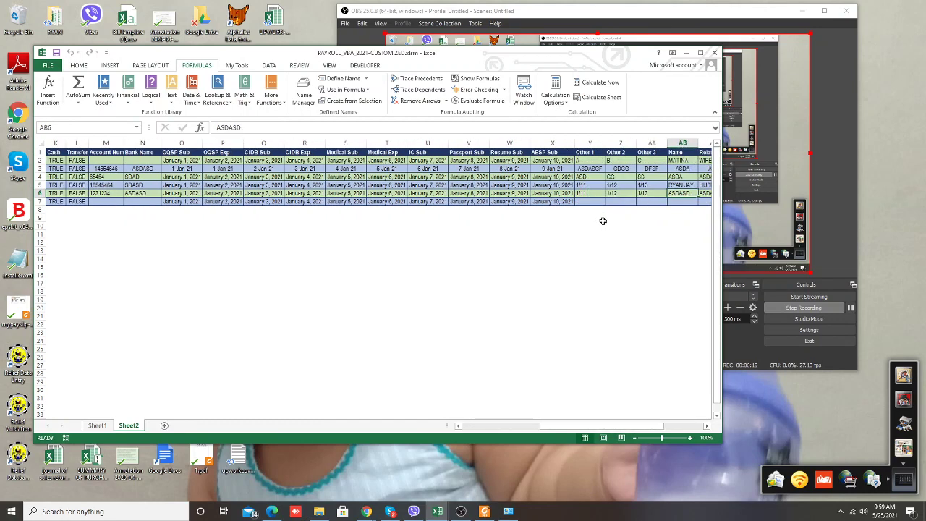
{"action": "left_click", "coordinate": [455, 219]}
{"action": "left_click", "coordinate": [377, 202]}
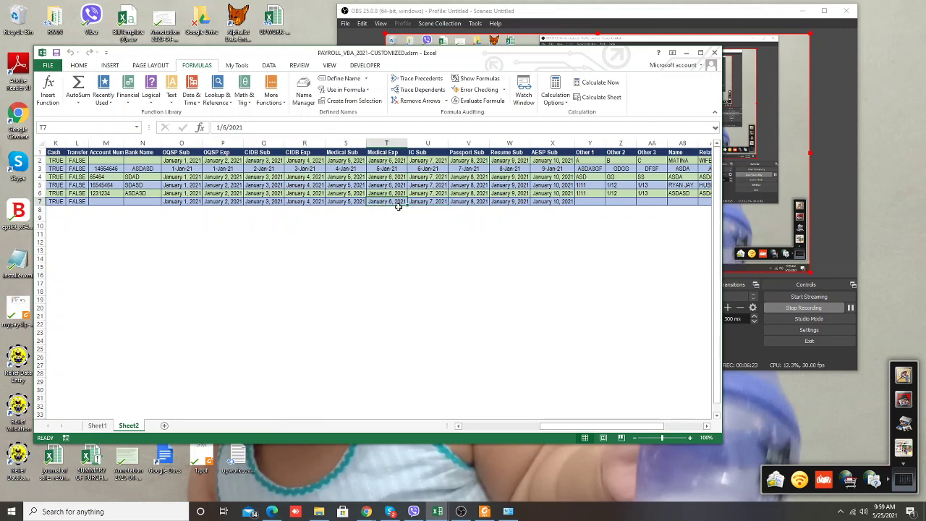
{"action": "key", "text": "Left"}
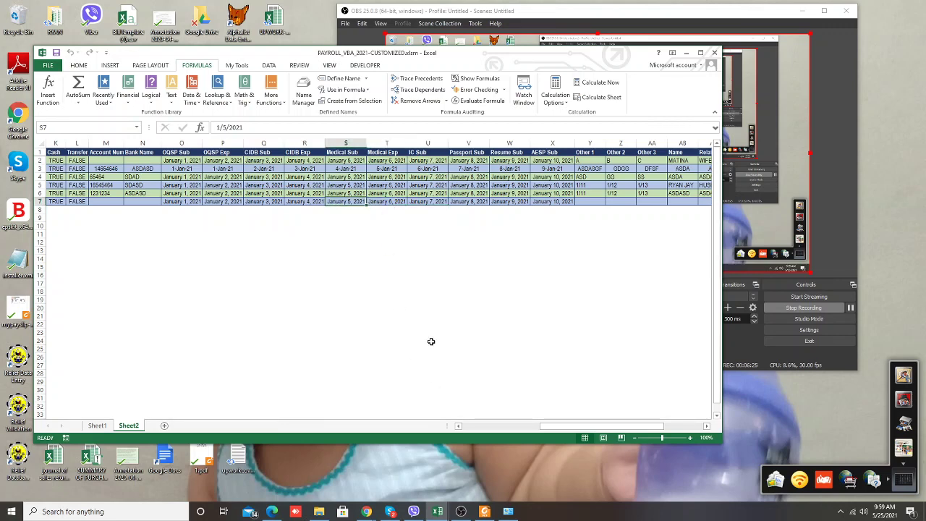
{"action": "mouse_move", "coordinate": [438, 512]}
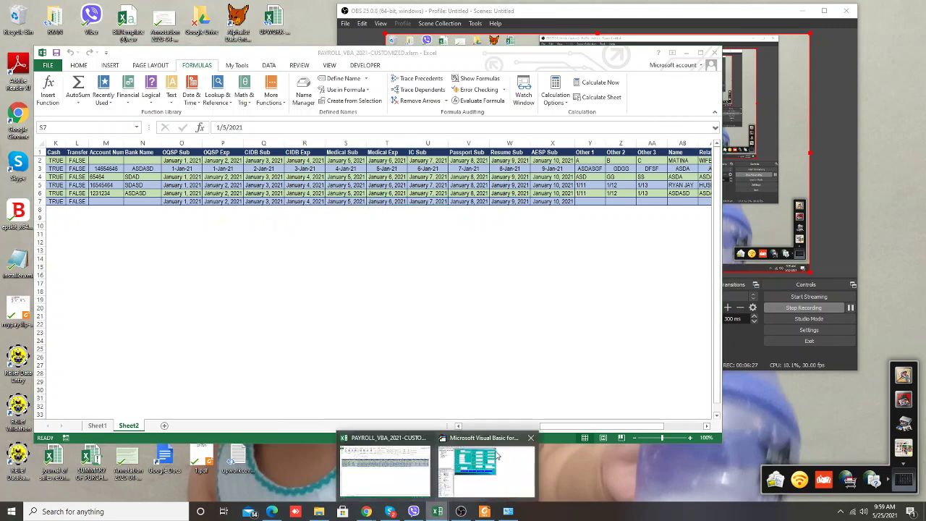
{"action": "left_click", "coordinate": [499, 457]}
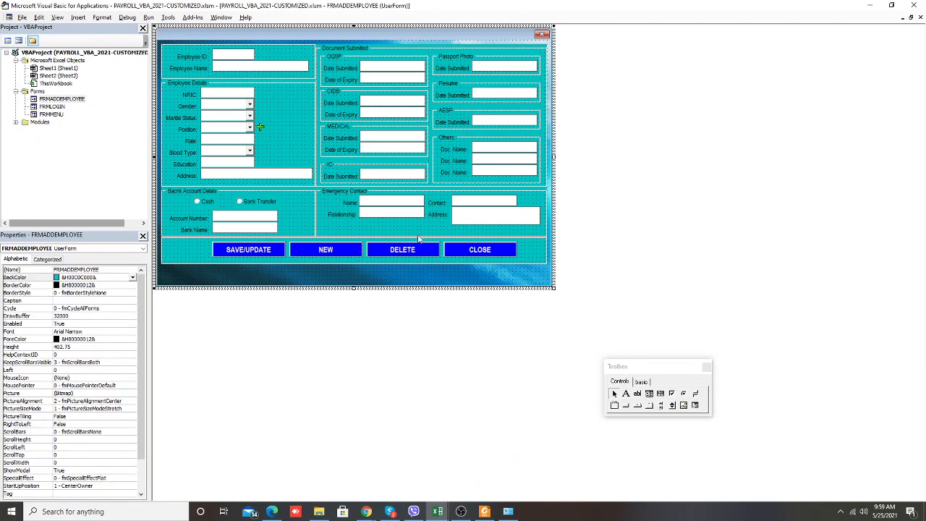
Test the forms by running FRMMENU and loading employee 6, then close both forms
{"action": "double_click", "coordinate": [265, 252]}
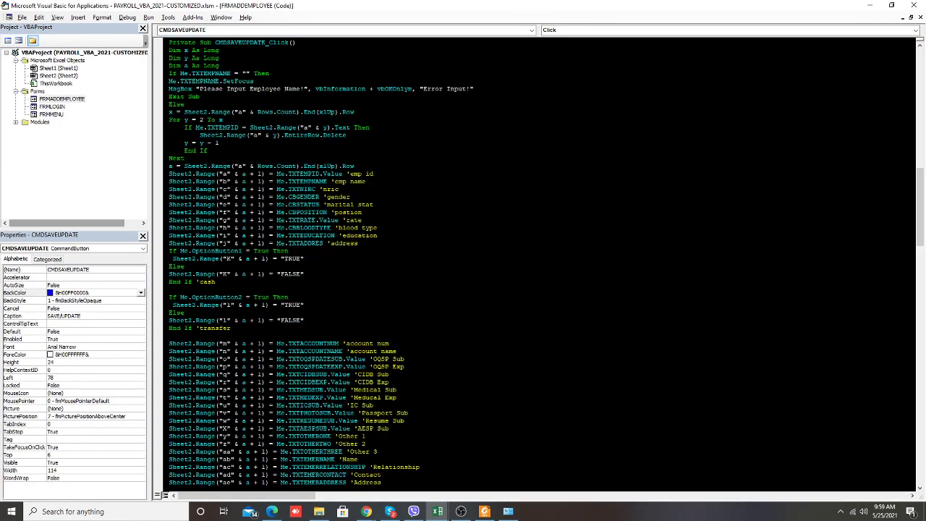
{"action": "scroll", "coordinate": [536, 261], "scroll_direction": "down", "scroll_amount": 4}
{"action": "key", "text": "F5"}
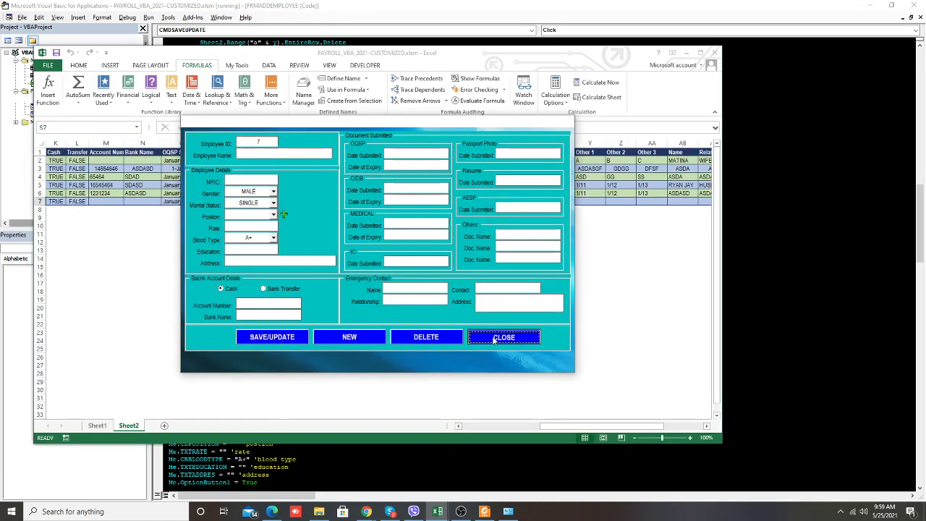
{"action": "left_click", "coordinate": [501, 337]}
{"action": "double_click", "coordinate": [52, 115]}
{"action": "key", "text": "F5"}
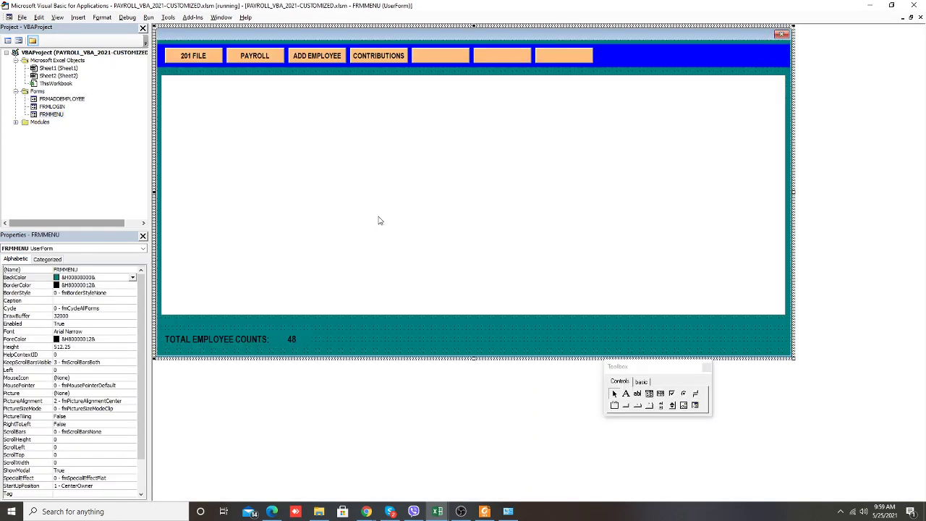
{"action": "double_click", "coordinate": [307, 180]}
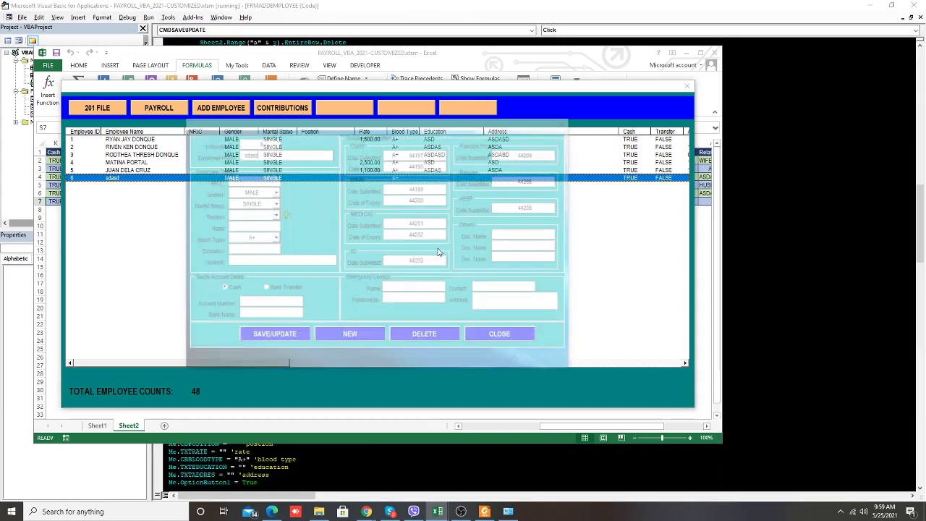
{"action": "left_click", "coordinate": [493, 341]}
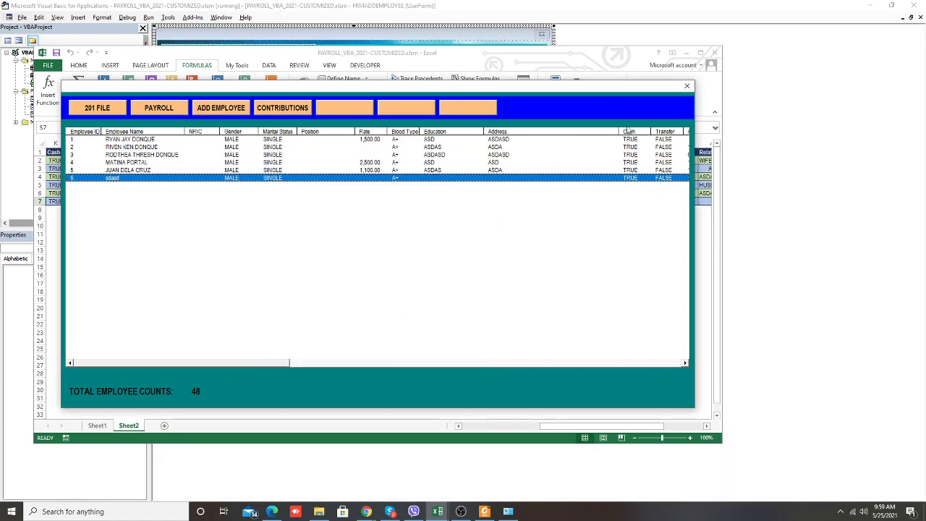
{"action": "left_click", "coordinate": [688, 87]}
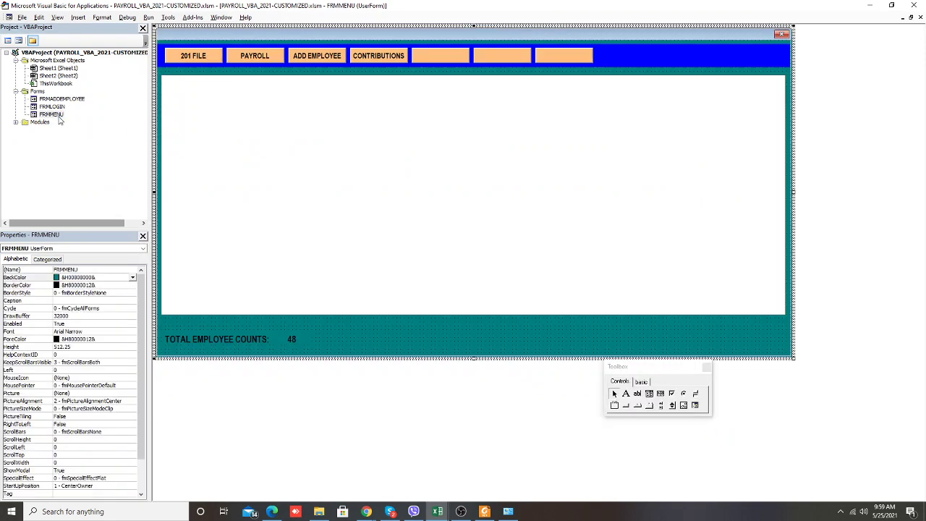
In ListBox1_DblClick, delete .Text from the Medical Exp, Medical Sub and CIDB Exp lines
{"action": "double_click", "coordinate": [259, 198]}
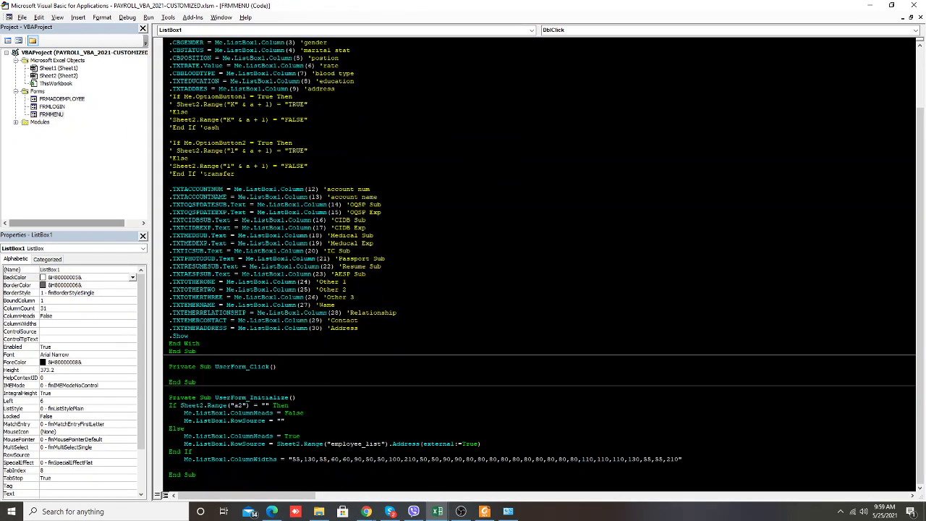
{"action": "double_click", "coordinate": [219, 243]}
{"action": "key", "text": "BackSpace"}
{"action": "key", "text": "BackSpace"}
{"action": "double_click", "coordinate": [225, 235]}
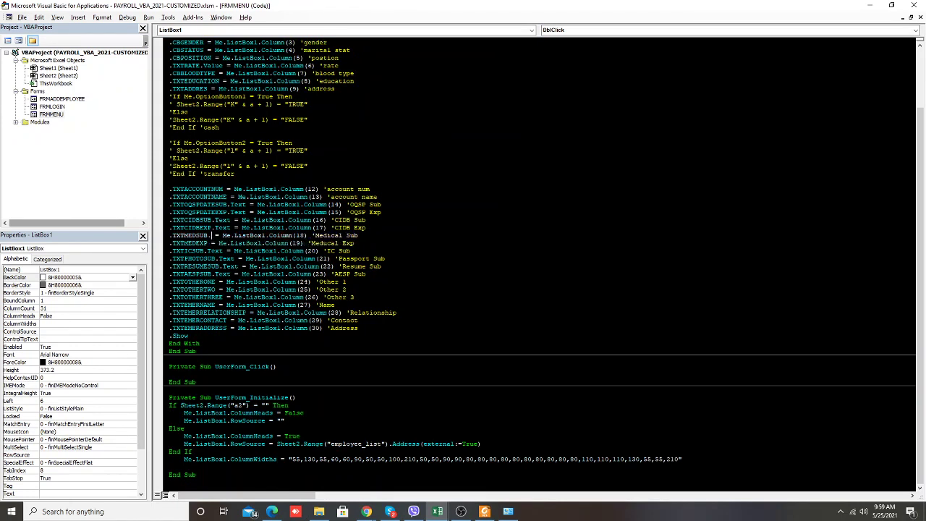
{"action": "key", "text": "BackSpace"}
{"action": "key", "text": "BackSpace"}
{"action": "double_click", "coordinate": [226, 227]}
{"action": "key", "text": "BackSpace"}
{"action": "key", "text": "BackSpace"}
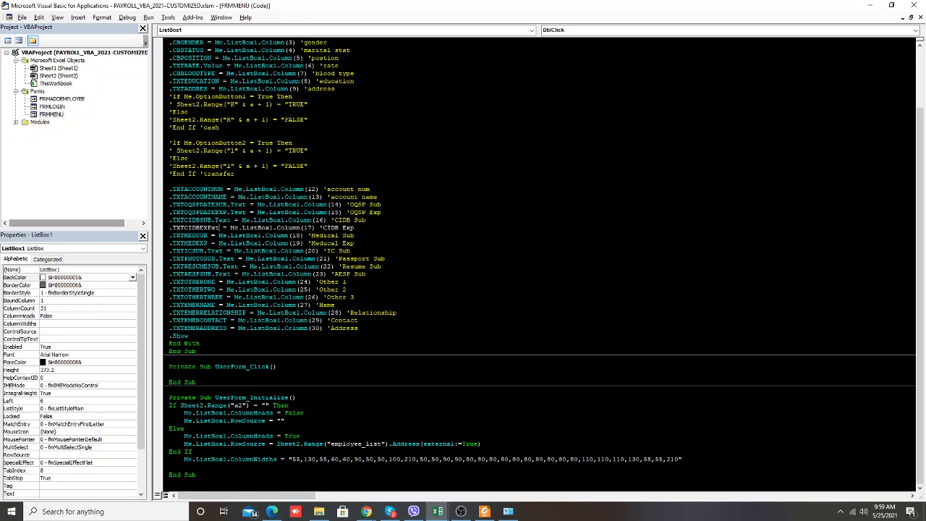
{"action": "key", "text": "BackSpace"}
{"action": "key", "text": "BackSpace"}
{"action": "key", "text": "BackSpace"}
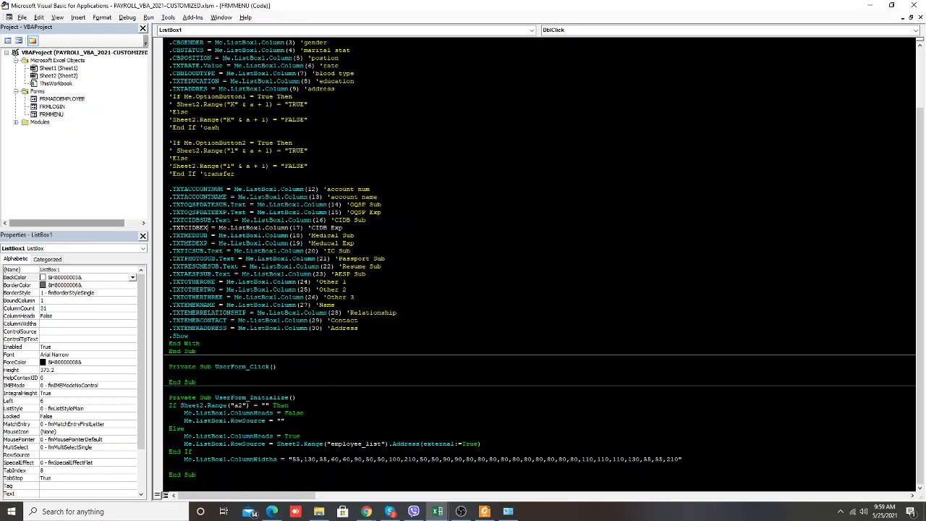
Strip .Text from the CIDB Sub, QSP Exp and QSP Sub lines, leaving Column(14) without .Value
{"action": "type", "text": "p"}
{"action": "double_click", "coordinate": [222, 219]}
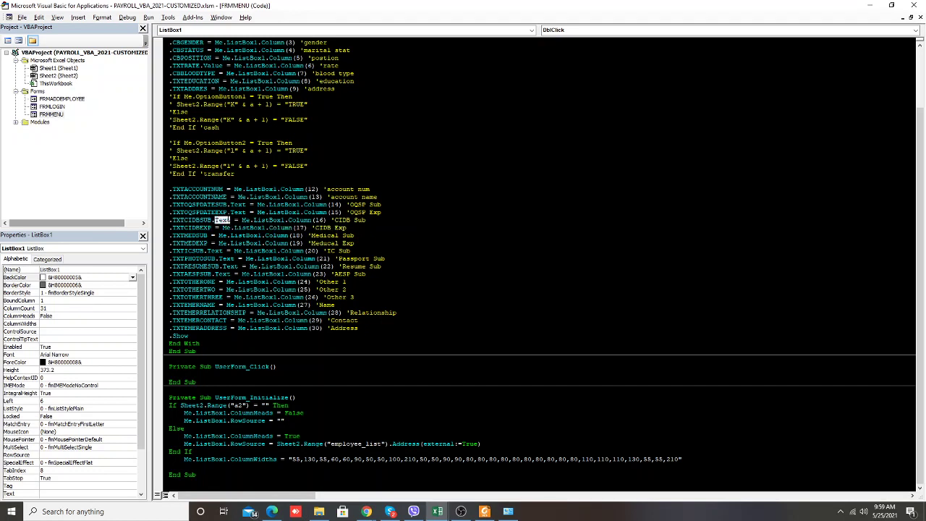
{"action": "key", "text": "BackSpace"}
{"action": "key", "text": "BackSpace"}
{"action": "double_click", "coordinate": [236, 212]}
{"action": "key", "text": "BackSpace"}
{"action": "key", "text": "BackSpace"}
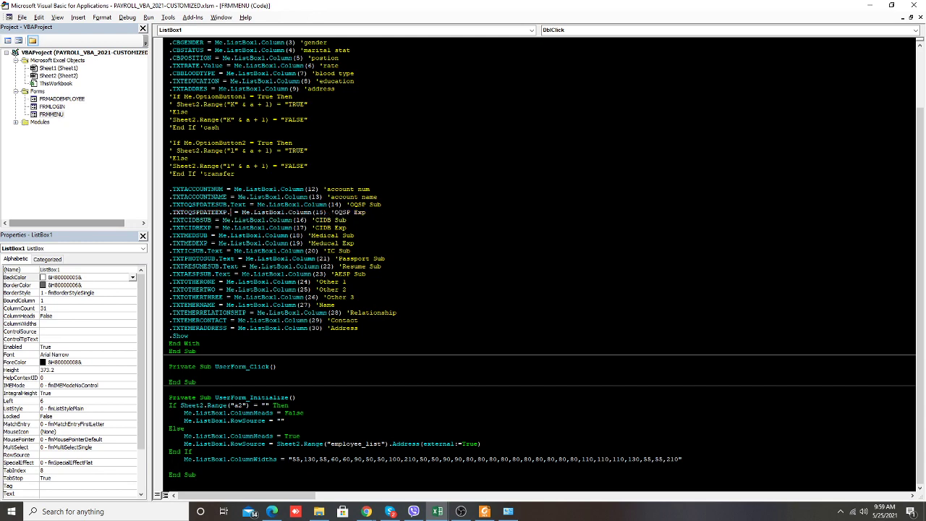
{"action": "double_click", "coordinate": [236, 204]}
{"action": "key", "text": "BackSpace"}
{"action": "key", "text": "BackSpace"}
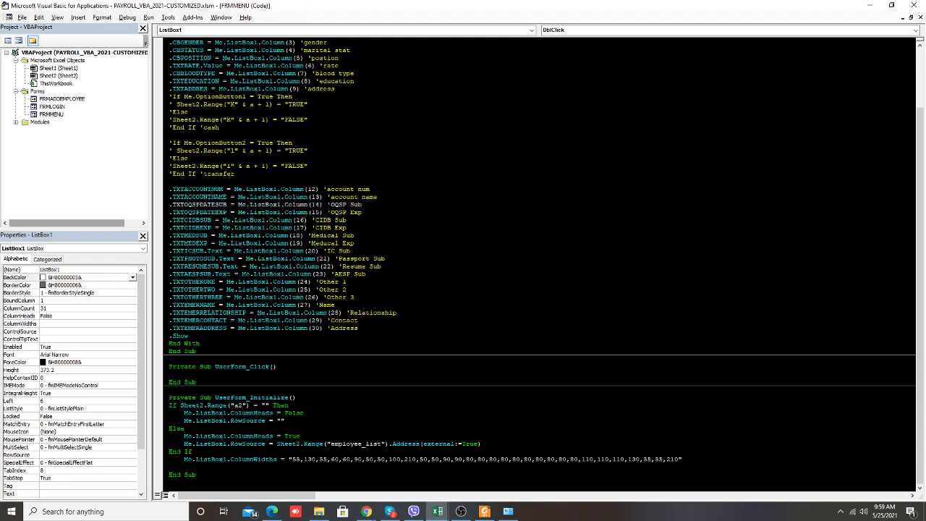
{"action": "left_click", "coordinate": [327, 204]}
{"action": "type", "text": ".Value"}
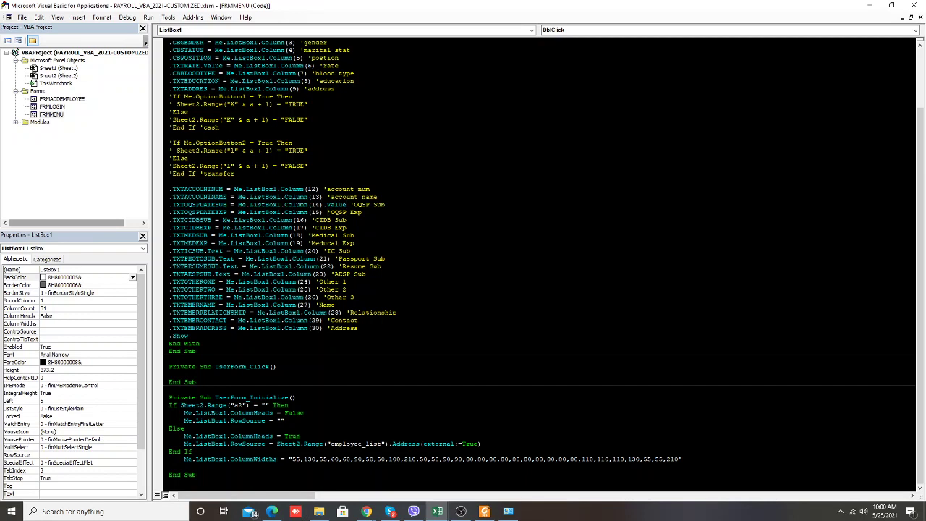
{"action": "key", "text": "BackSpace"}
{"action": "key", "text": "BackSpace"}
{"action": "key", "text": "BackSpace"}
{"action": "key", "text": "BackSpace"}
{"action": "key", "text": "BackSpace"}
{"action": "key", "text": "BackSpace"}
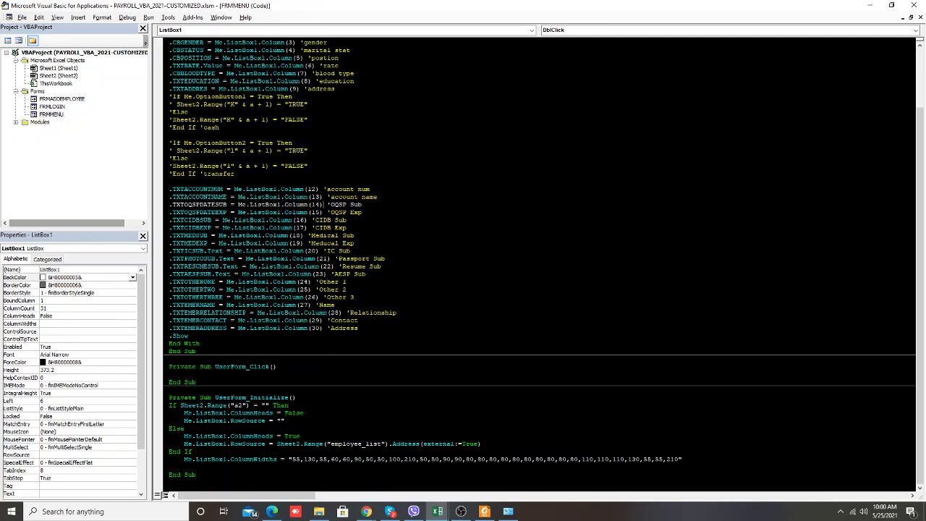
{"action": "left_click", "coordinate": [358, 320]}
{"action": "key", "text": "BackSpace"}
{"action": "key", "text": "BackSpace"}
Strip .Text from the IC, Passport, Resume and AESP Sub lines, then run the menu form
{"action": "key", "text": "BackSpace"}
{"action": "key", "text": "Delete"}
{"action": "key", "text": "Delete"}
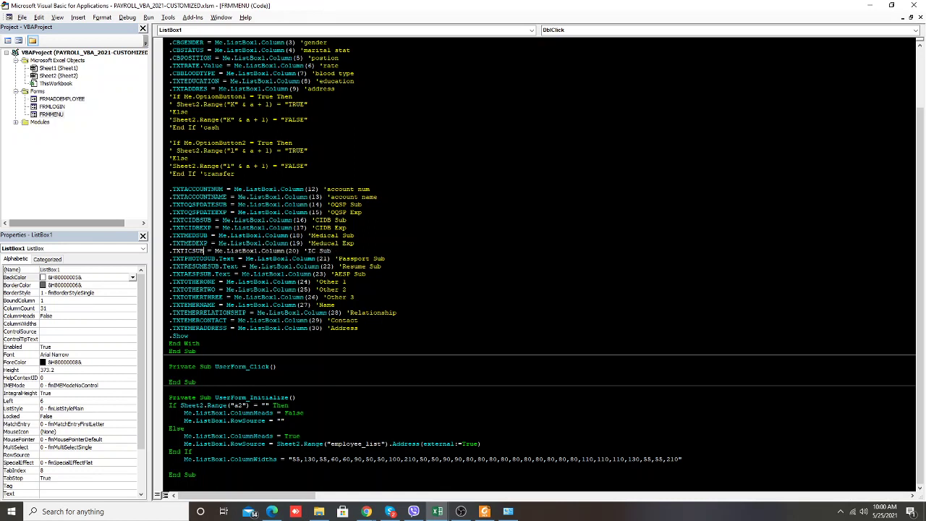
{"action": "left_click", "coordinate": [227, 258]}
{"action": "key", "text": "BackSpace"}
{"action": "key", "text": "BackSpace"}
{"action": "key", "text": "BackSpace"}
{"action": "key", "text": "BackSpace"}
{"action": "key", "text": "BackSpace"}
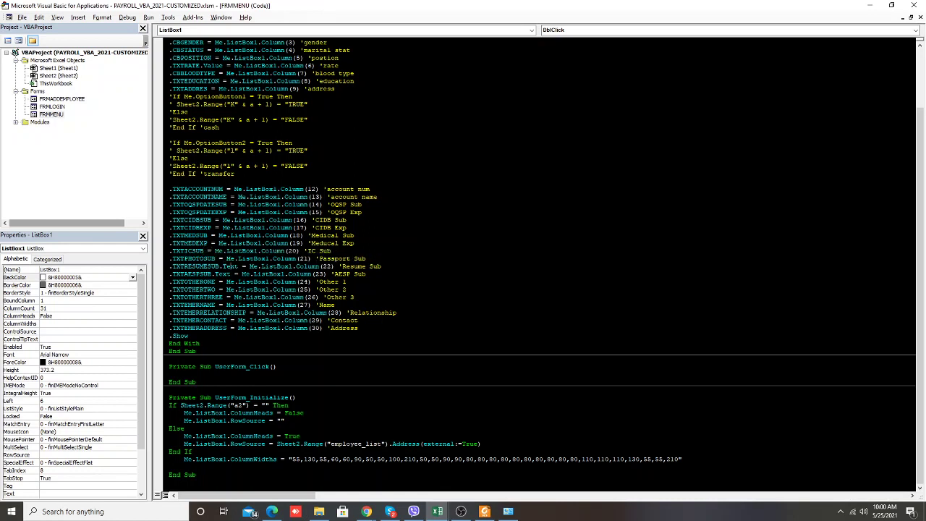
{"action": "left_click", "coordinate": [238, 266]}
{"action": "key", "text": "BackSpace"}
{"action": "key", "text": "BackSpace"}
{"action": "key", "text": "BackSpace"}
{"action": "key", "text": "BackSpace"}
{"action": "key", "text": "BackSpace"}
{"action": "left_click", "coordinate": [362, 266]}
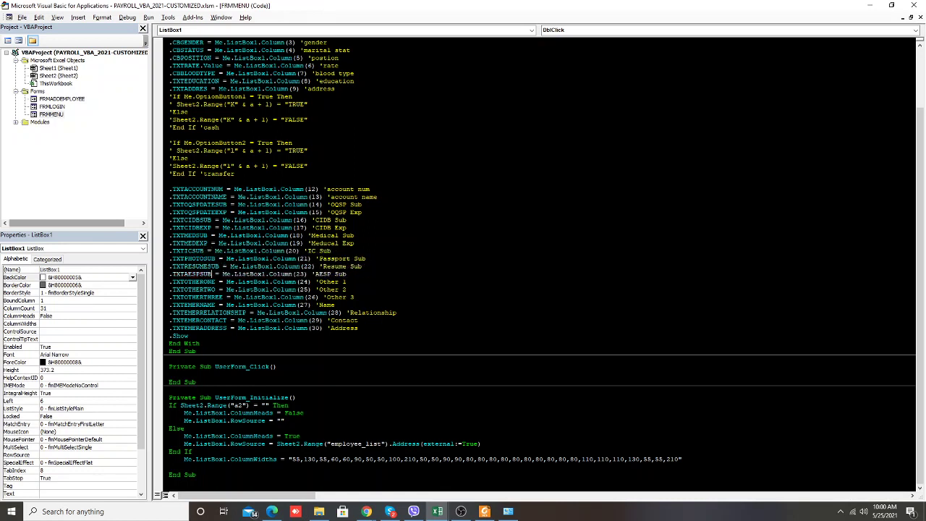
{"action": "key", "text": "F5"}
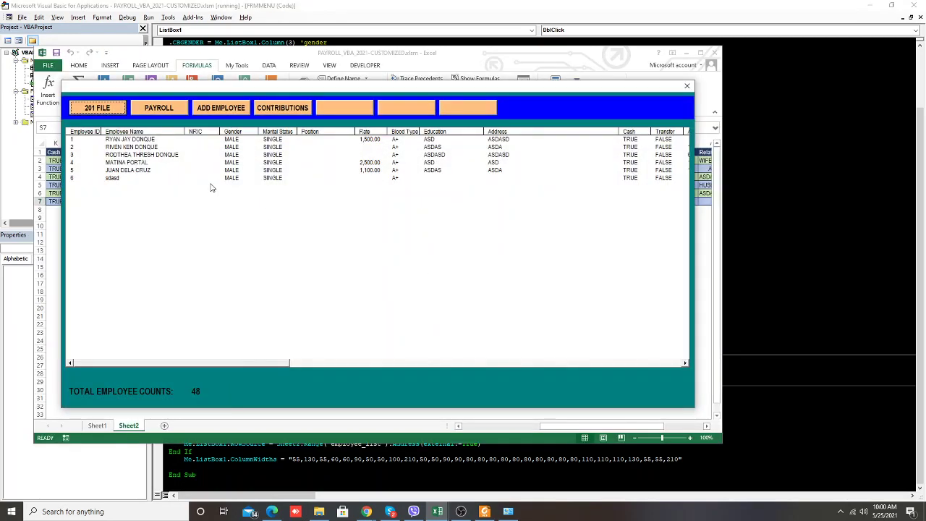
Load an employee, debug the resulting error, reset the project and close the employee form
{"action": "double_click", "coordinate": [230, 180]}
{"action": "left_click", "coordinate": [444, 226]}
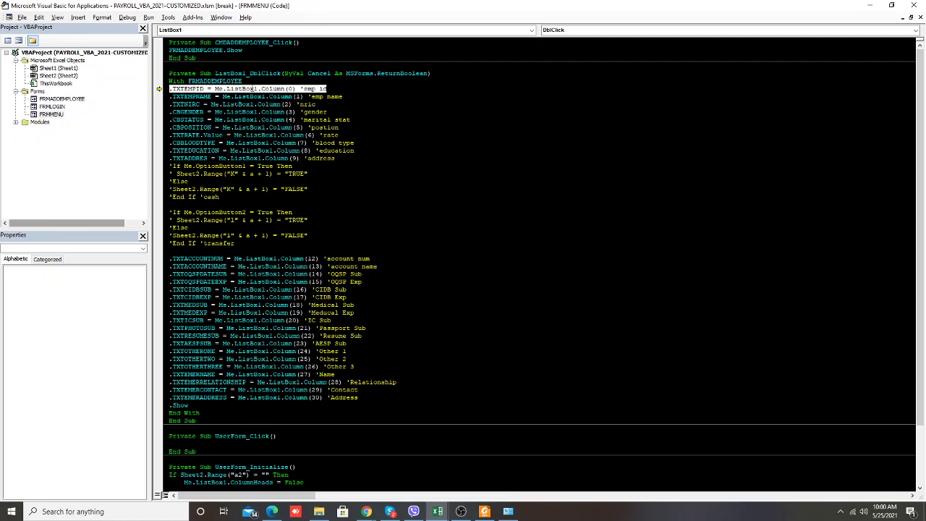
{"action": "left_click", "coordinate": [148, 18]}
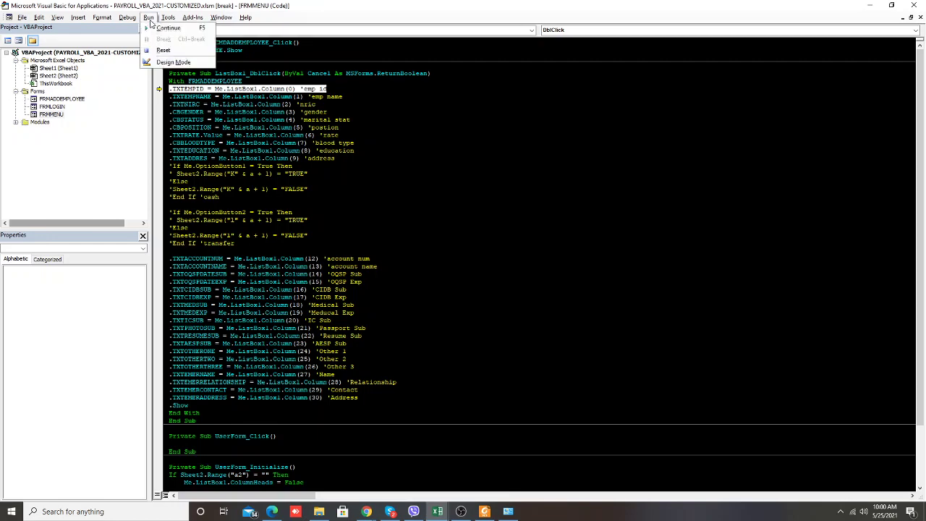
{"action": "left_click", "coordinate": [186, 54]}
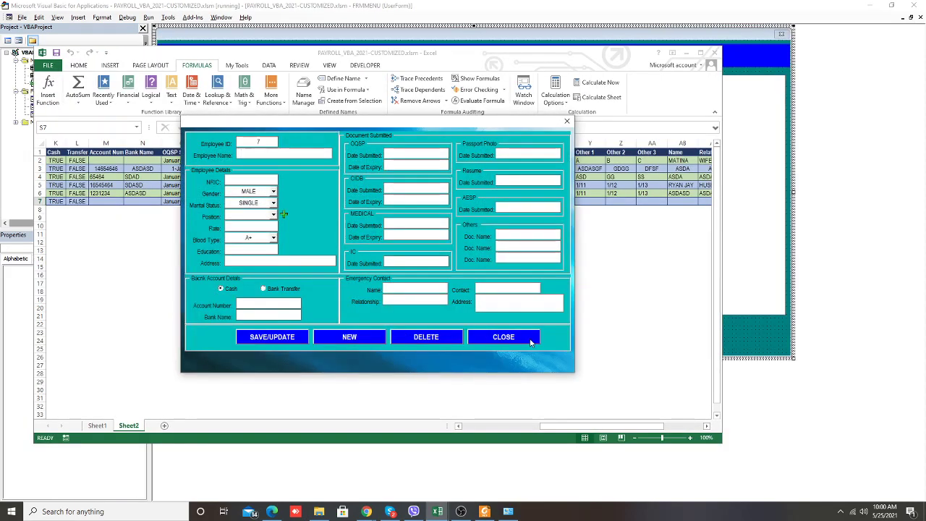
{"action": "left_click", "coordinate": [504, 337]}
Run FRMMENU, load employees 5 and 6 to check their dates, then close the forms
{"action": "double_click", "coordinate": [53, 106]}
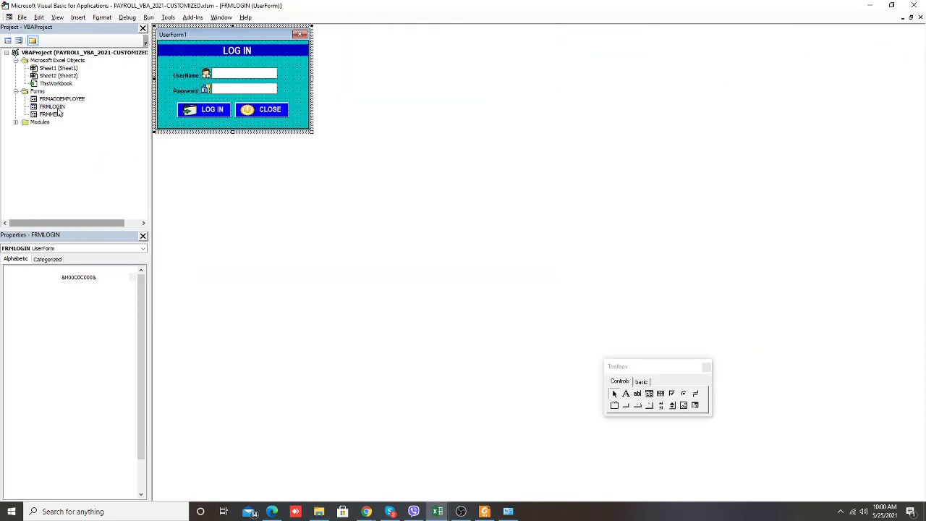
{"action": "double_click", "coordinate": [52, 115]}
{"action": "key", "text": "F5"}
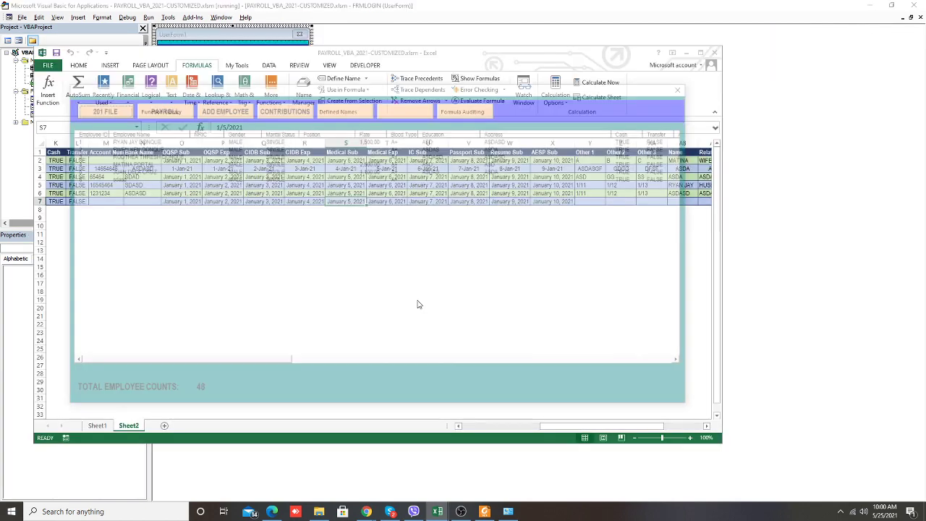
{"action": "double_click", "coordinate": [220, 172]}
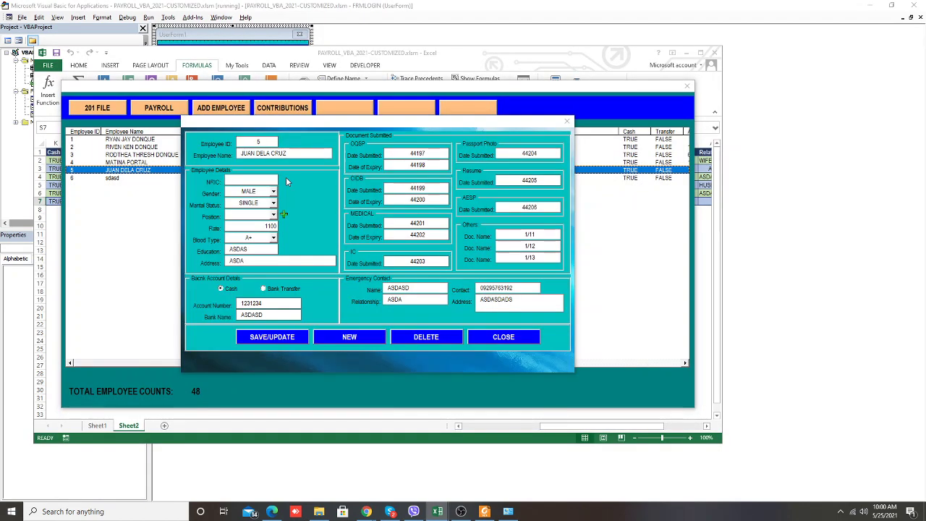
{"action": "left_click", "coordinate": [504, 338]}
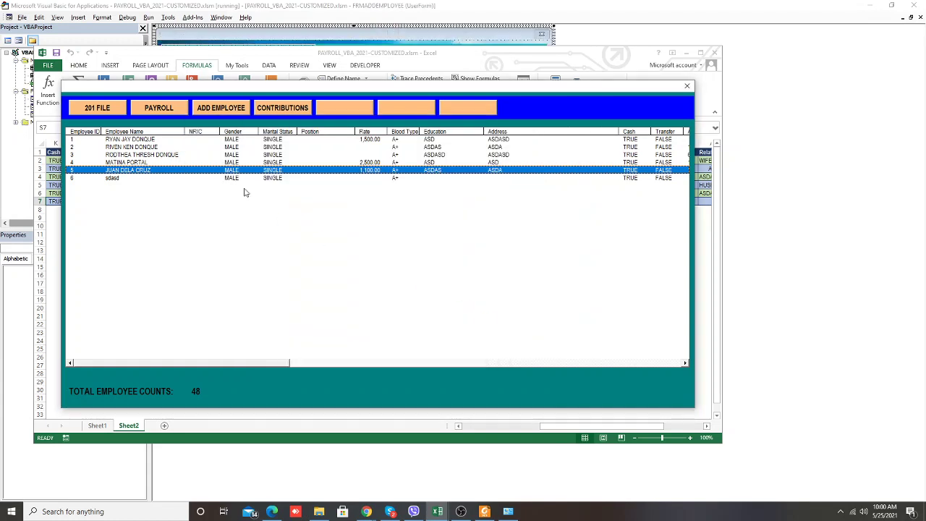
{"action": "left_click", "coordinate": [250, 178]}
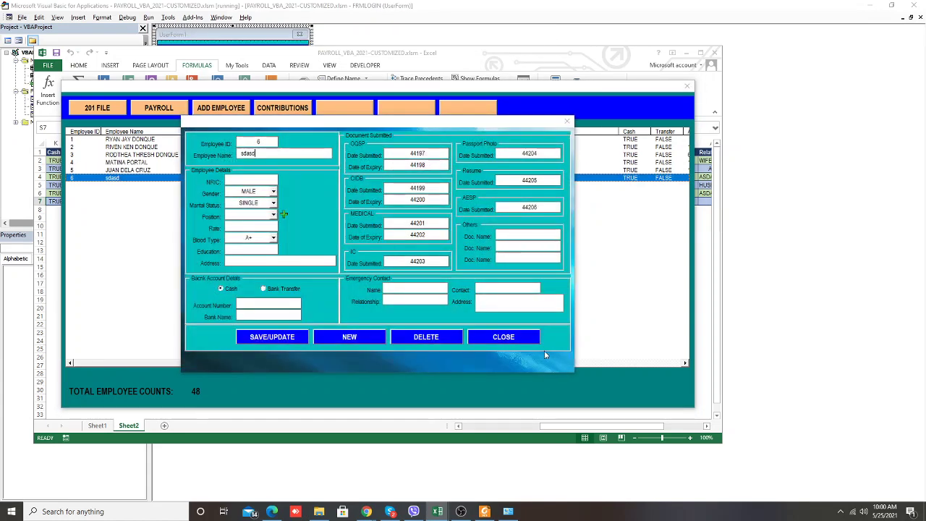
{"action": "left_click", "coordinate": [517, 336]}
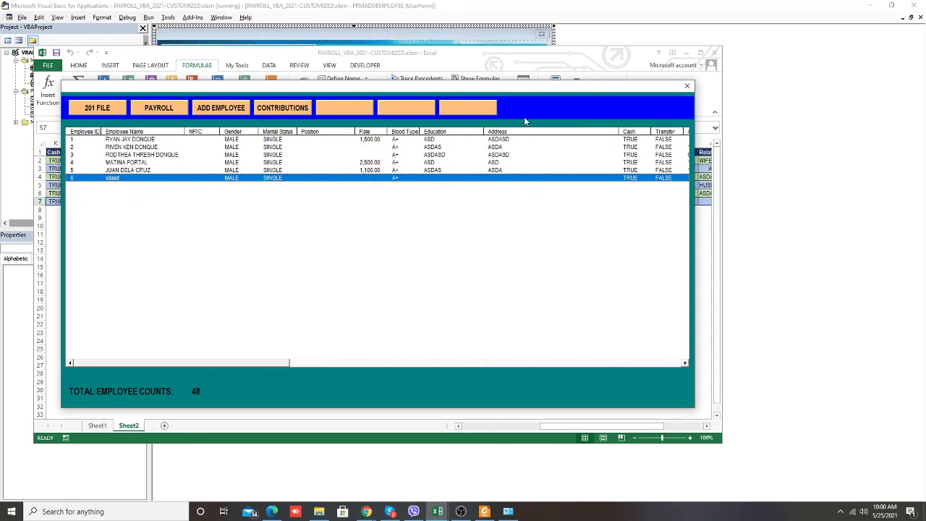
{"action": "left_click", "coordinate": [688, 85]}
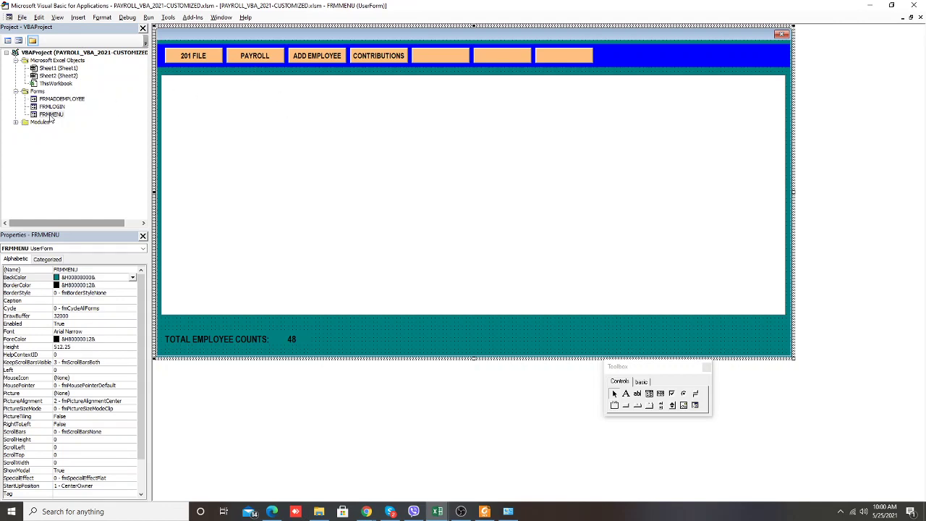
Try .Value on the CIDB Sub line, hit error 424, then remove it and reset the project
{"action": "double_click", "coordinate": [287, 199]}
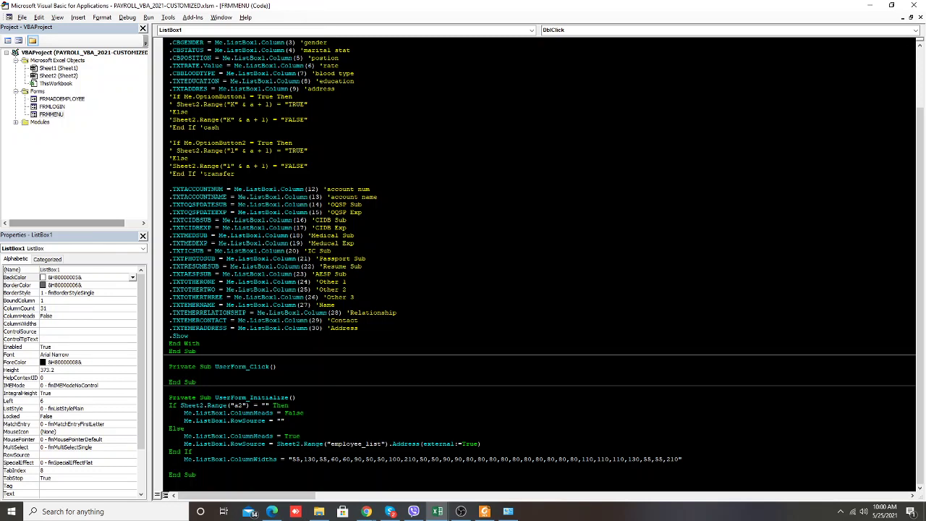
{"action": "type", "text": ".Value"}
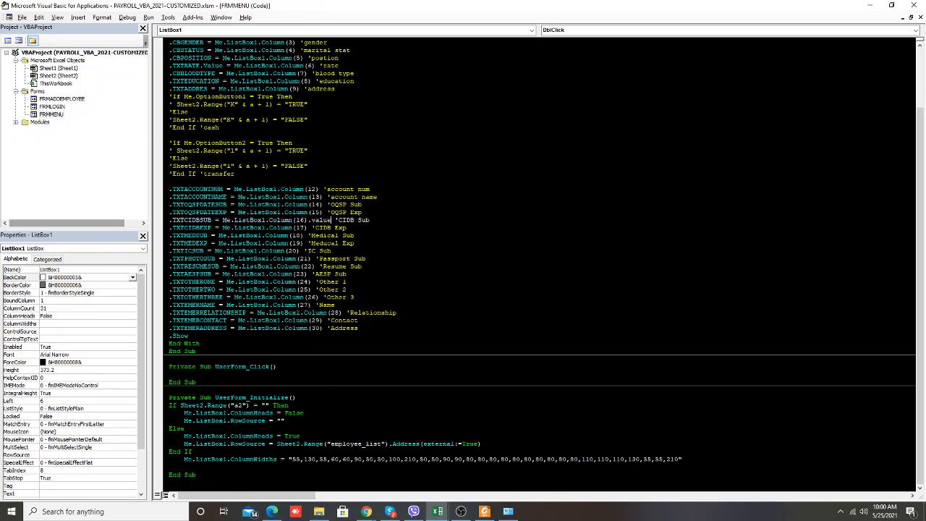
{"action": "key", "text": "F5"}
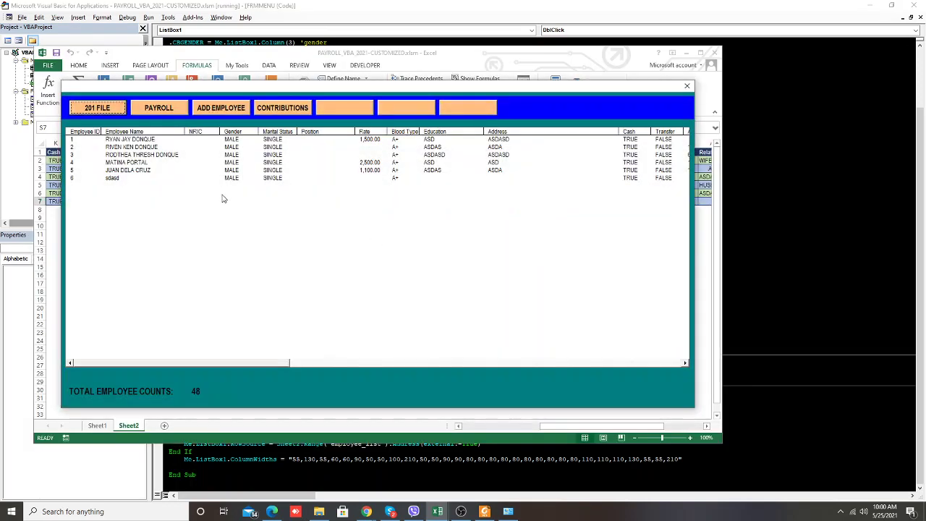
{"action": "double_click", "coordinate": [343, 237]}
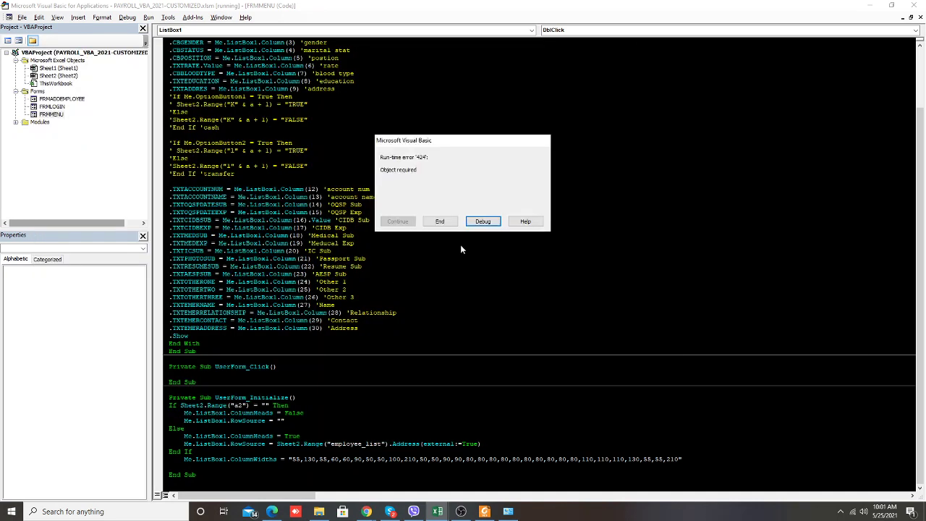
{"action": "left_click", "coordinate": [482, 222]}
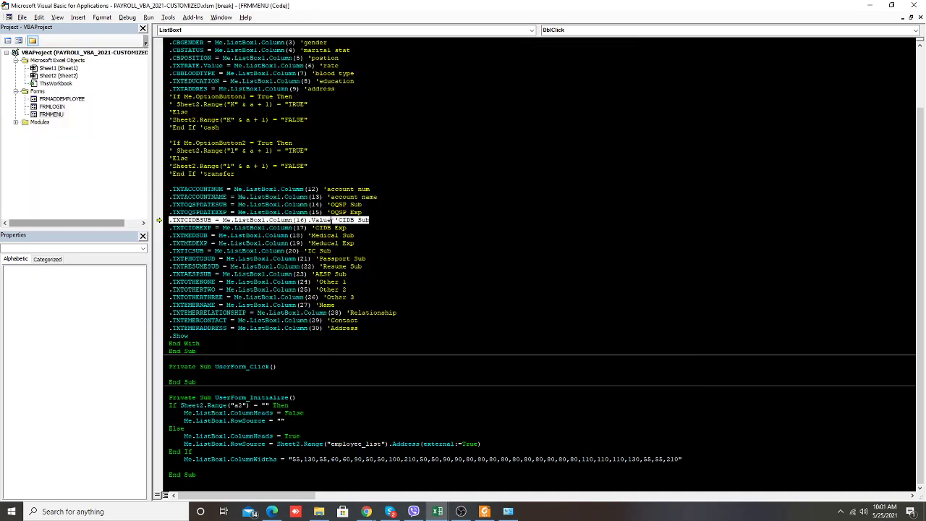
{"action": "key", "text": "BackSpace"}
{"action": "key", "text": "BackSpace"}
{"action": "key", "text": "BackSpace"}
{"action": "key", "text": "BackSpace"}
{"action": "key", "text": "BackSpace"}
{"action": "key", "text": "BackSpace"}
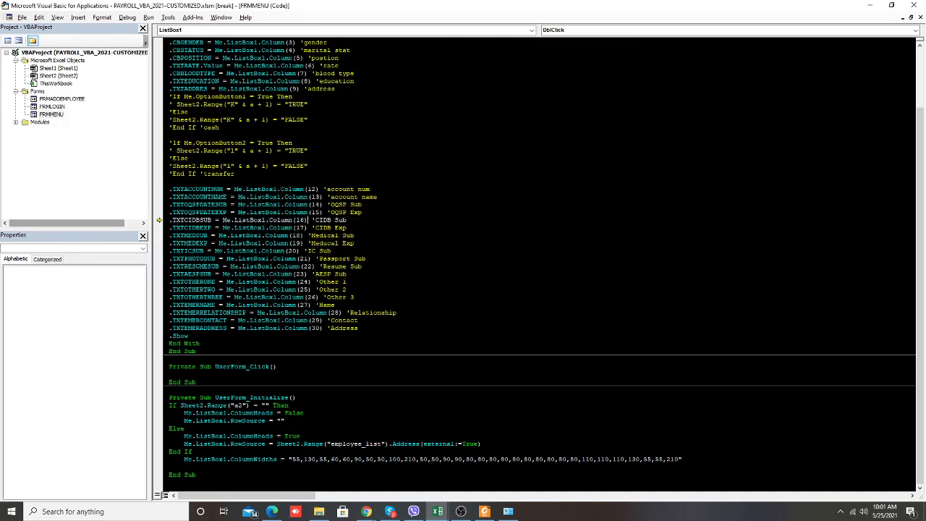
{"action": "left_click", "coordinate": [148, 16]}
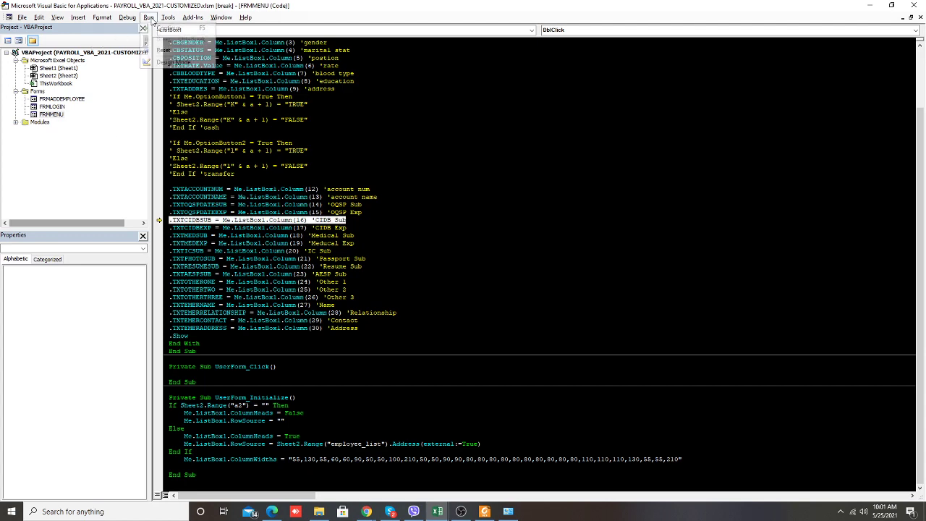
{"action": "left_click", "coordinate": [163, 50]}
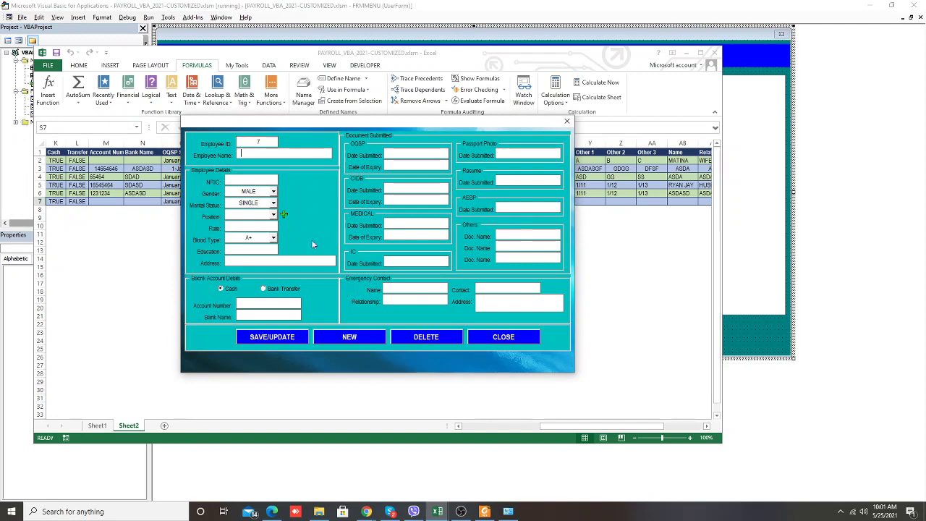
Close the running employee form and rerun FRMMENU from its designer
{"action": "left_click", "coordinate": [524, 336]}
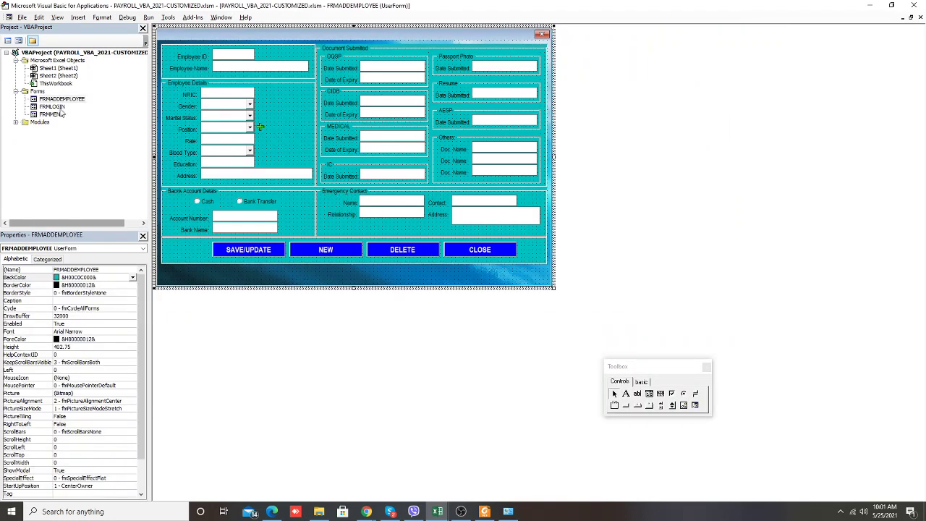
{"action": "double_click", "coordinate": [55, 107]}
{"action": "double_click", "coordinate": [57, 115]}
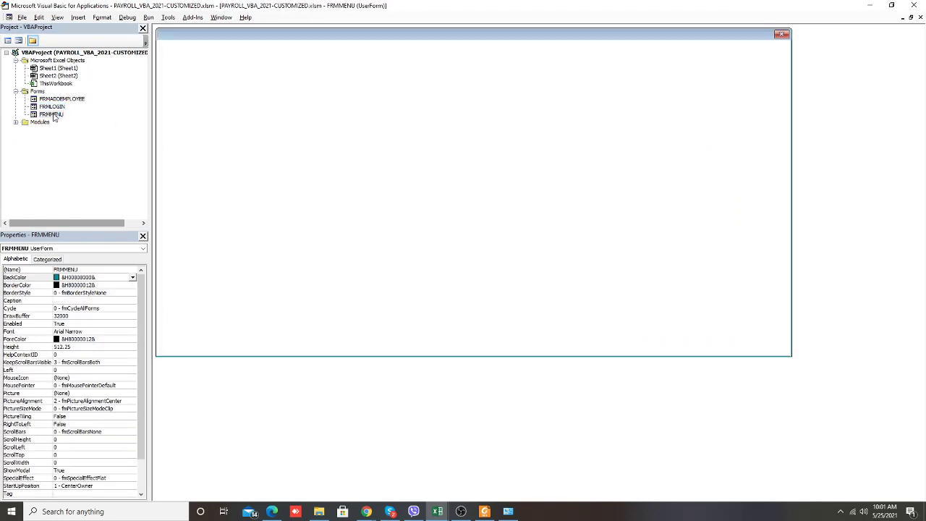
{"action": "key", "text": "F5"}
Load employee 6 from the list, check its serial-number dates, then close both running forms
{"action": "double_click", "coordinate": [124, 177]}
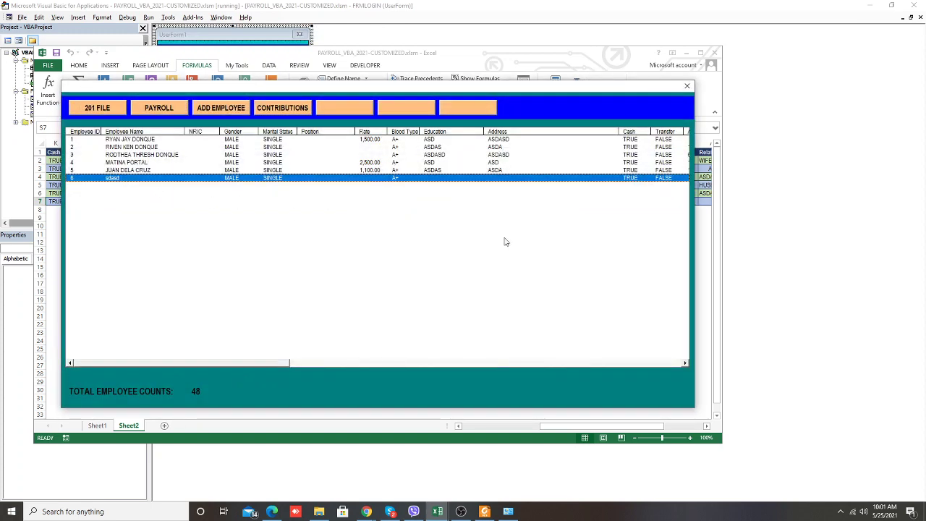
{"action": "left_click", "coordinate": [428, 154]}
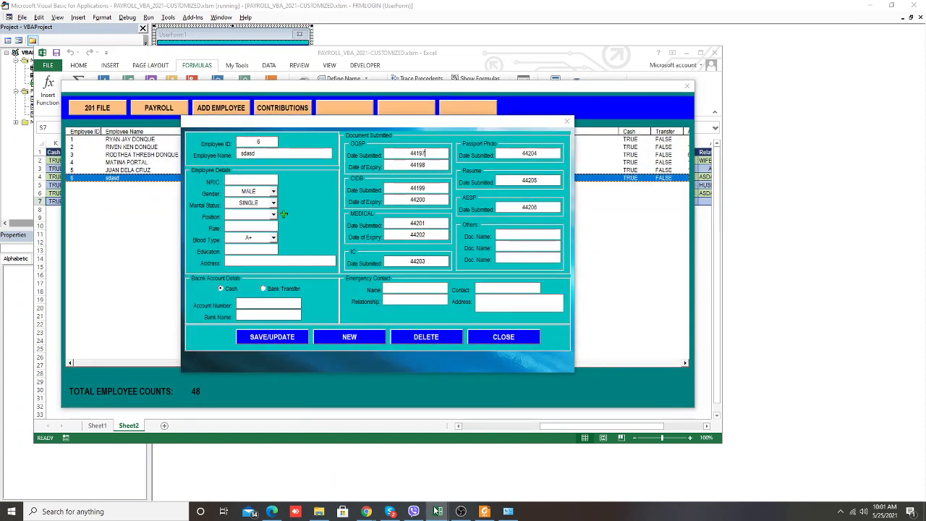
{"action": "mouse_move", "coordinate": [437, 511]}
{"action": "left_click", "coordinate": [388, 474]}
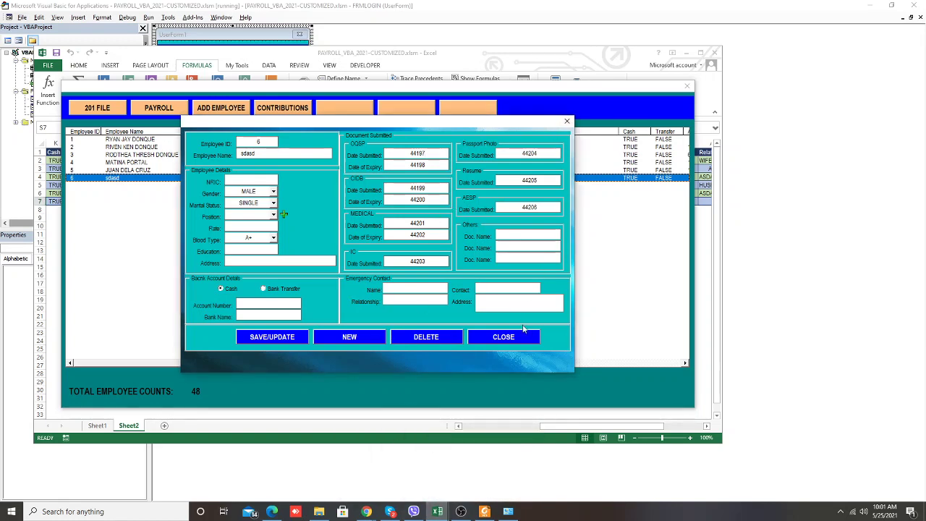
{"action": "left_click", "coordinate": [519, 341]}
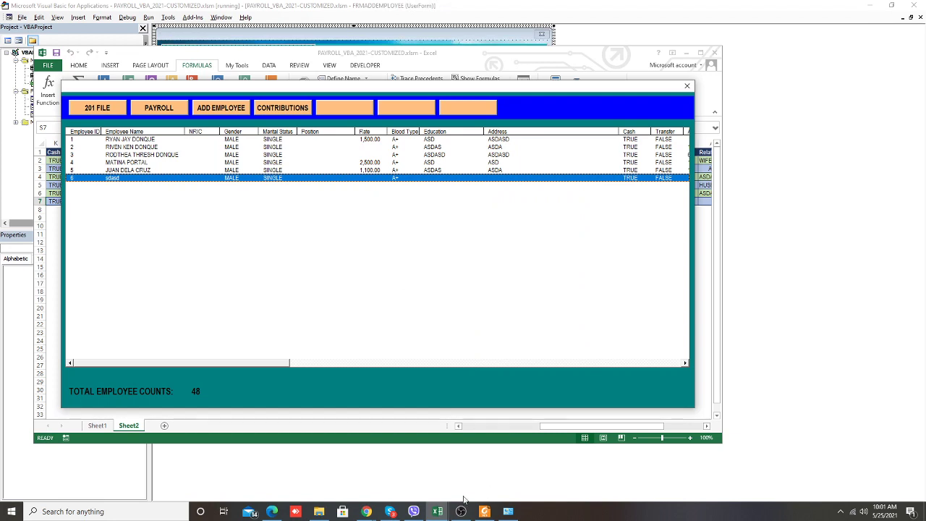
{"action": "left_click", "coordinate": [689, 86]}
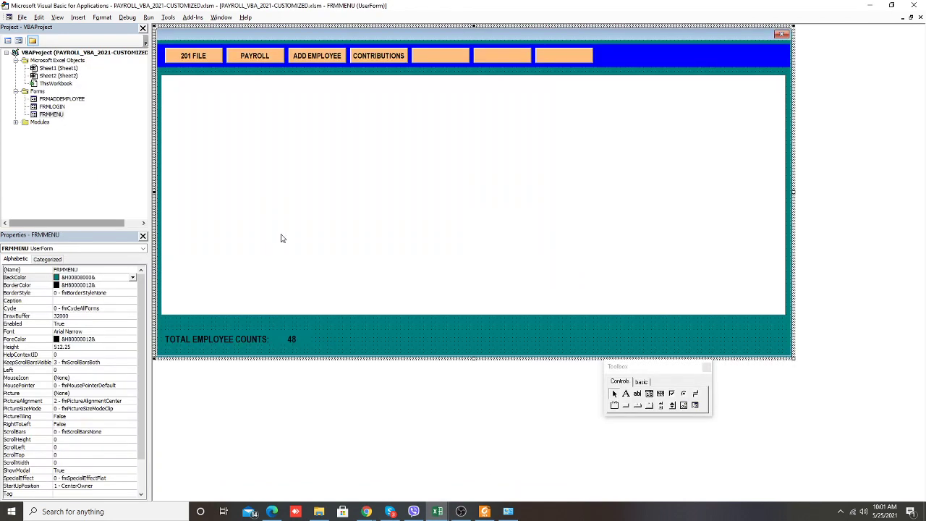
In the payroll workbook, look over the submission date cells and check the value in O7
{"action": "mouse_move", "coordinate": [438, 515]}
{"action": "left_click", "coordinate": [382, 477]}
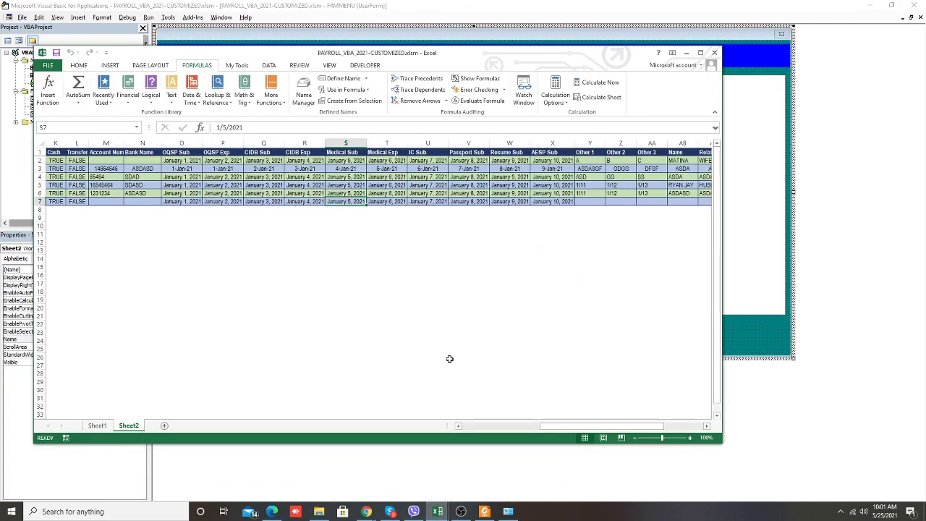
{"action": "left_click_drag", "start_coordinate": [471, 203], "coordinate": [222, 201]}
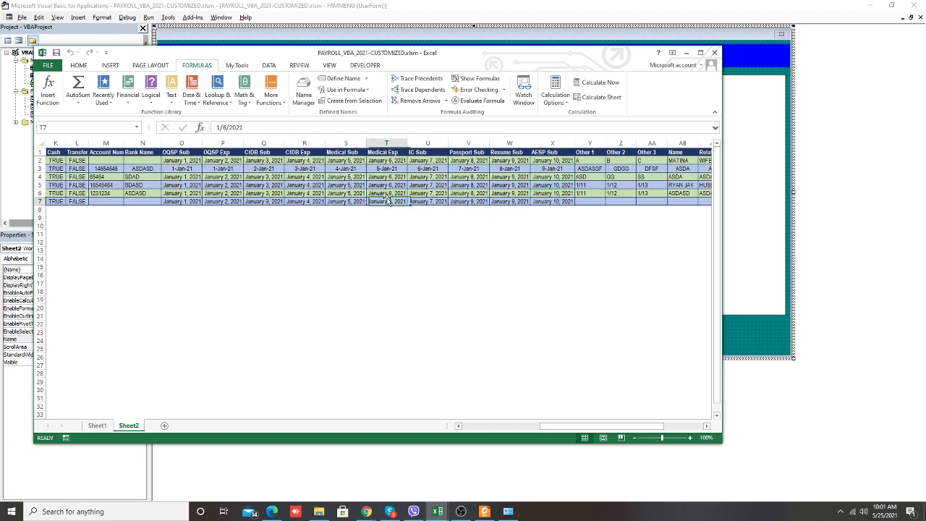
{"action": "left_click", "coordinate": [198, 202]}
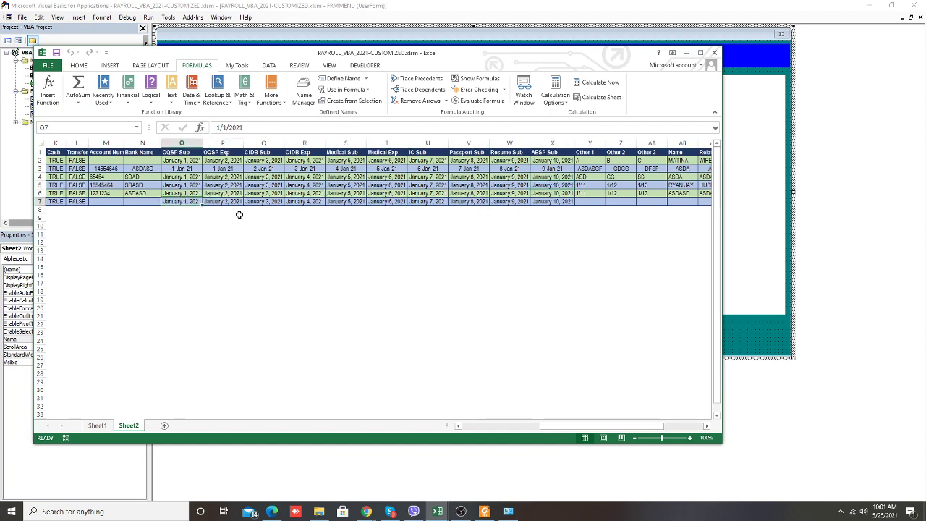
Open FRMMENU's code and begin wrapping the CIDB Sub line in format(,"Mmm
{"action": "mouse_move", "coordinate": [440, 512]}
{"action": "left_click", "coordinate": [484, 471]}
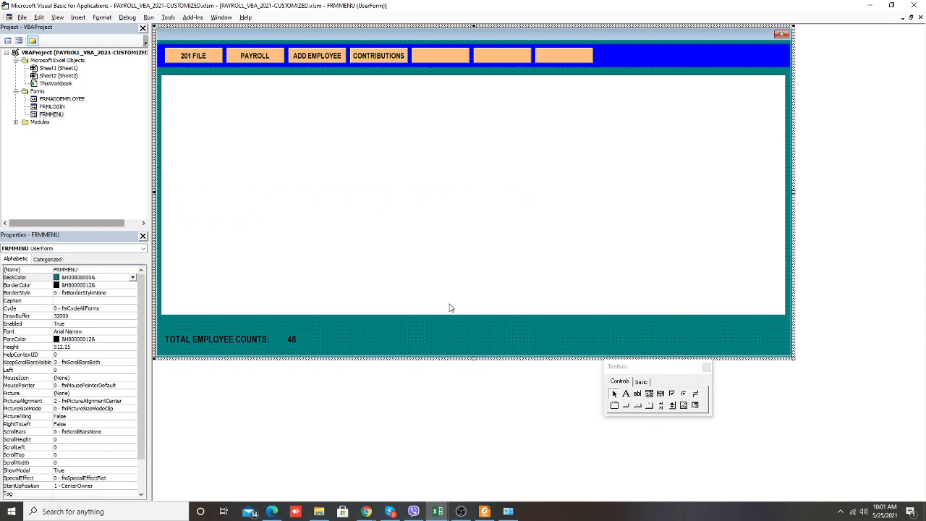
{"action": "double_click", "coordinate": [423, 338]}
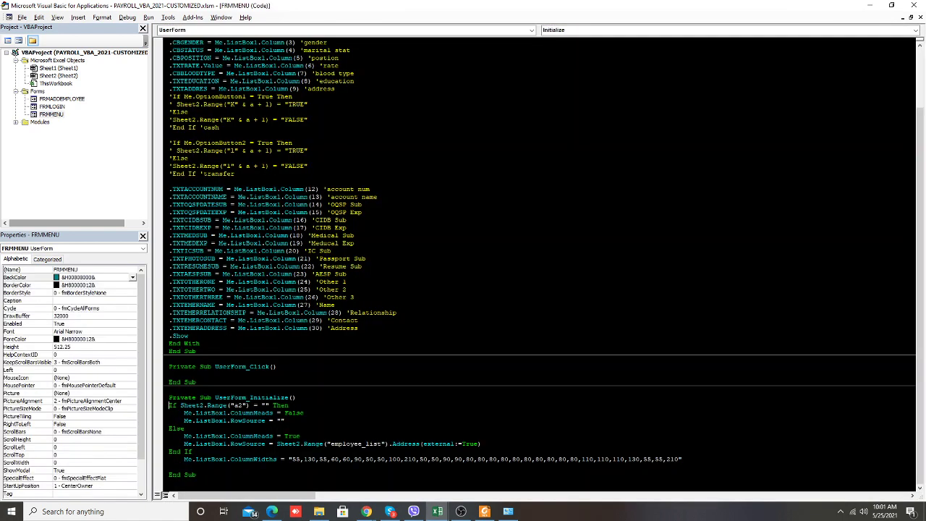
{"action": "left_click", "coordinate": [315, 228]}
{"action": "type", "text": "format("}
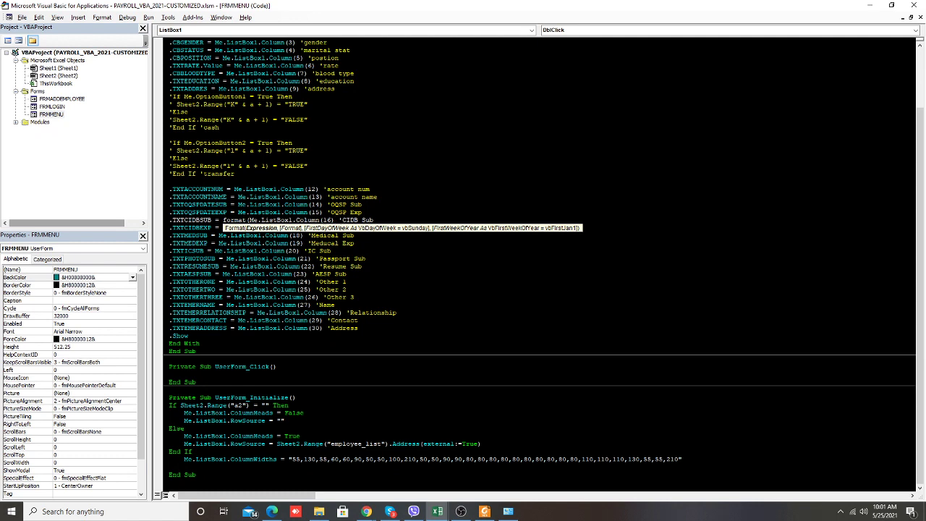
{"action": "type", "text": ",\""}
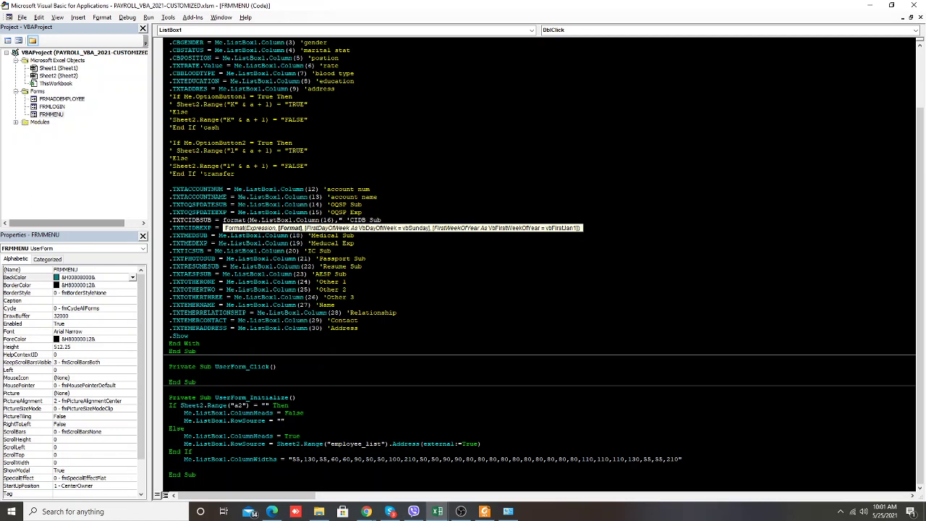
{"action": "type", "text": "Mmm"}
Review FRMADDEMPLOYEE's date formatting code, then return to FRMMENU's list double-click code
{"action": "scroll", "coordinate": [539, 268], "scroll_direction": "up", "scroll_amount": 2}
{"action": "scroll", "coordinate": [539, 268], "scroll_direction": "up", "scroll_amount": 1}
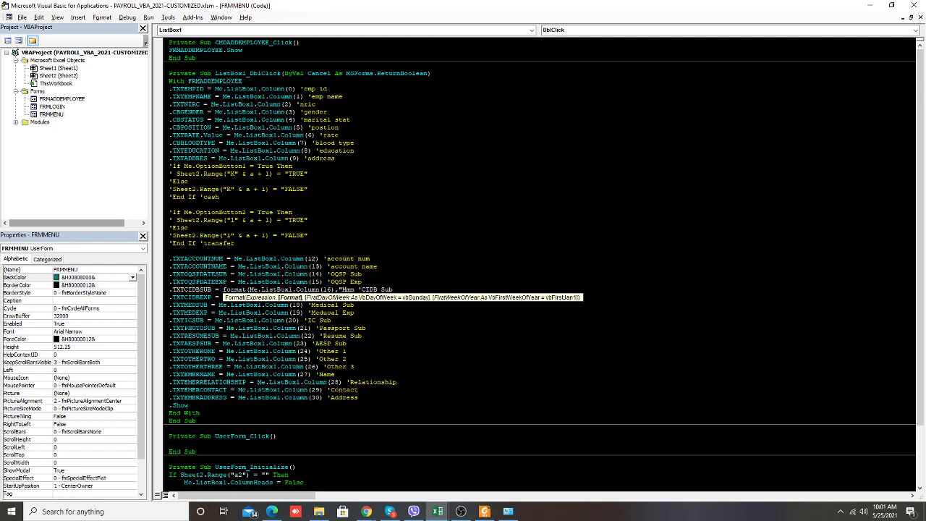
{"action": "double_click", "coordinate": [58, 107]}
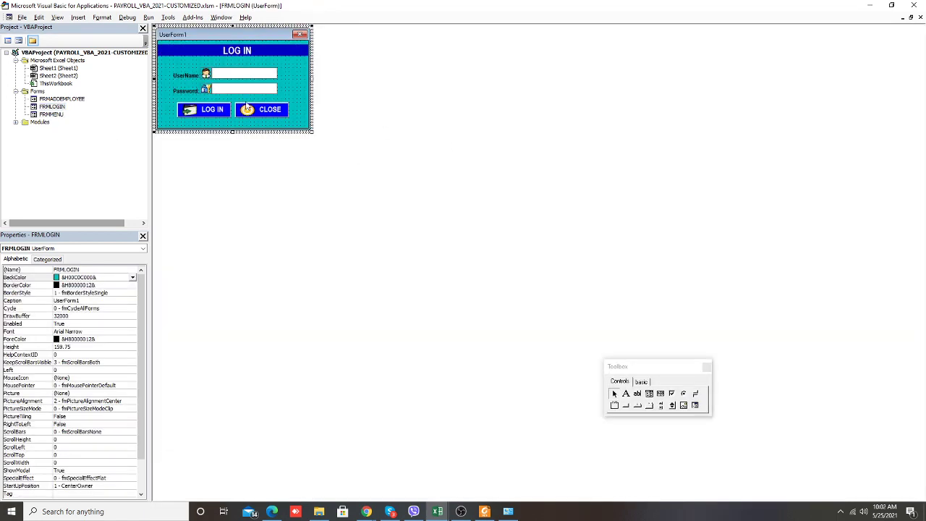
{"action": "double_click", "coordinate": [63, 100]}
{"action": "double_click", "coordinate": [389, 67]}
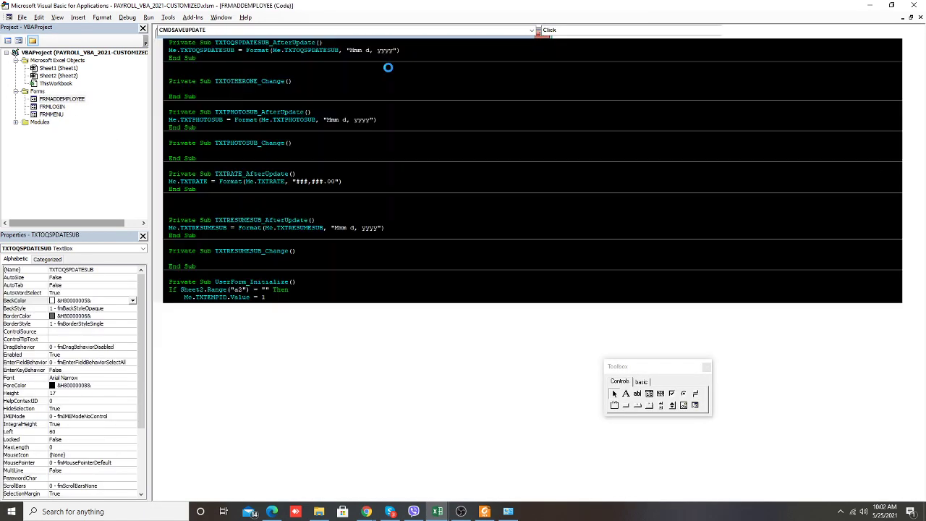
{"action": "double_click", "coordinate": [48, 115]}
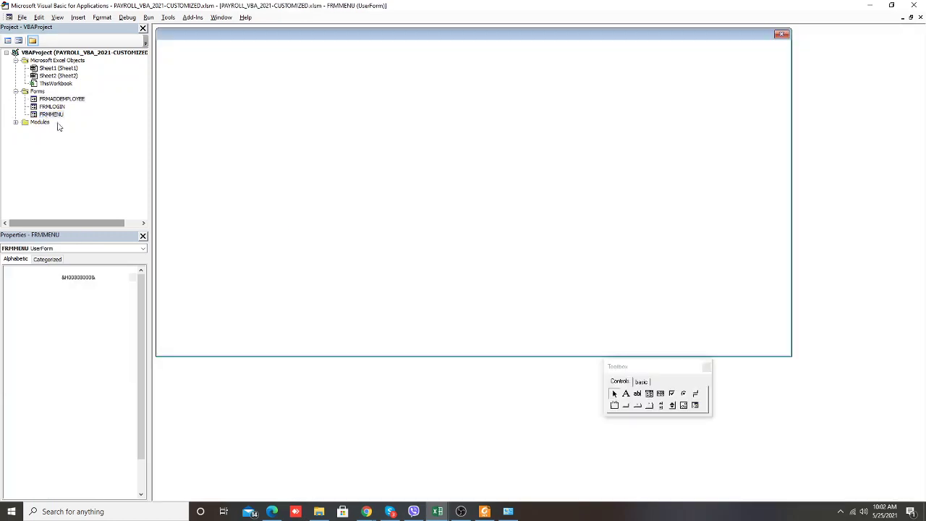
{"action": "double_click", "coordinate": [418, 172]}
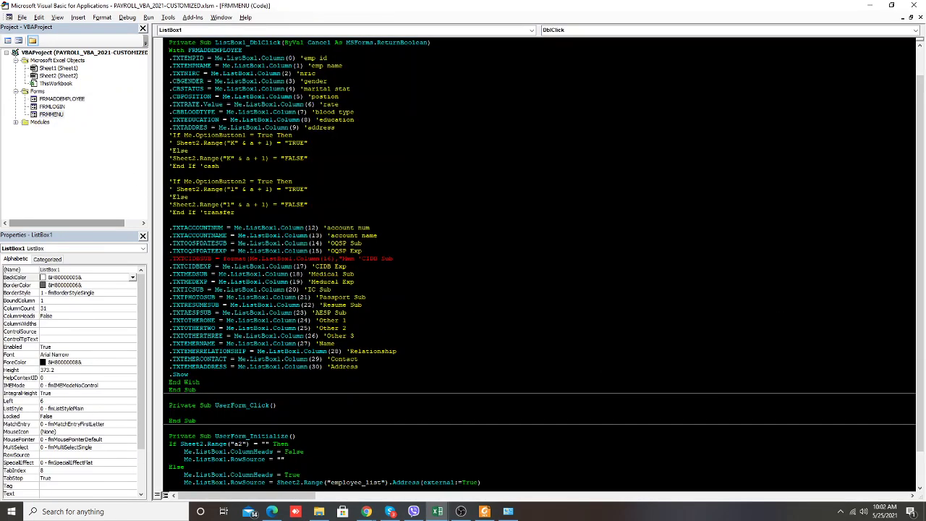
Finish the CIDB Sub format string as "Mmm d, yyyy" and run the menu form
{"action": "left_click", "coordinate": [359, 259]}
{"action": "type", "text": "d"}
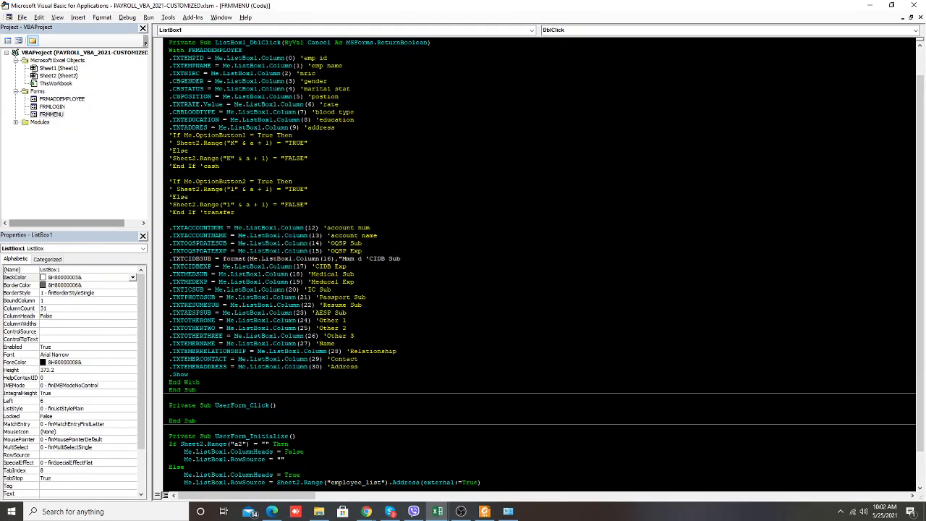
{"action": "type", "text": ",yy"}
{"action": "key", "text": "BackSpace"}
{"action": "key", "text": "BackSpace"}
{"action": "key", "text": "BackSpace"}
{"action": "type", "text": ", yyyy"}
{"action": "type", "text": "\""}
{"action": "key", "text": "Down"}
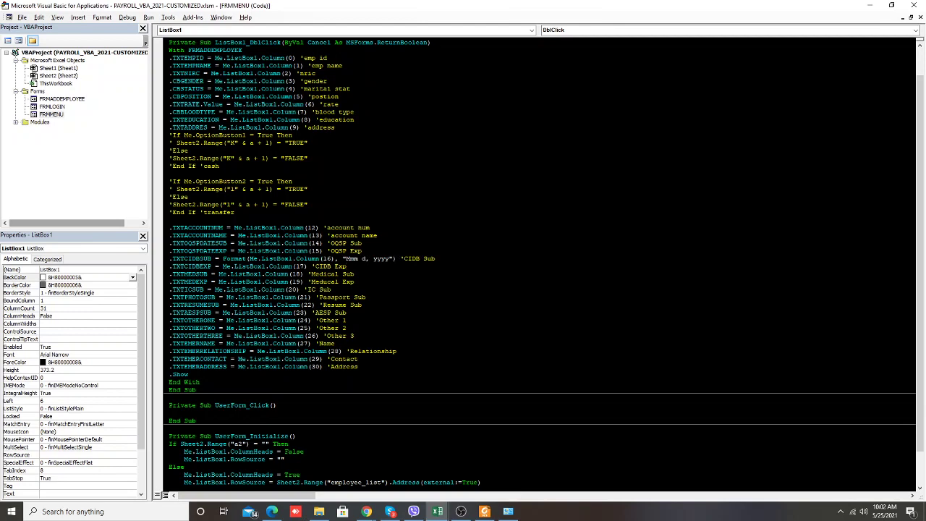
{"action": "key", "text": "F5"}
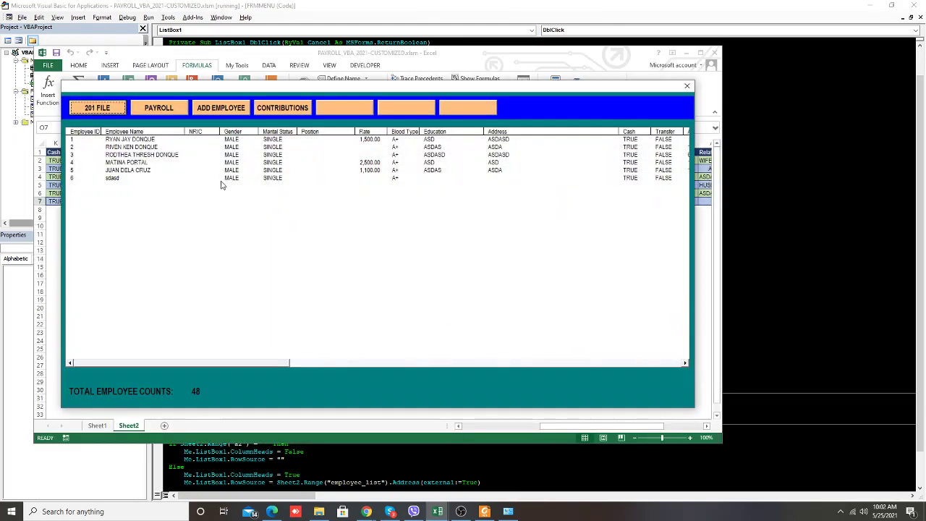
Load employees 6 and 5 to confirm the CIDB submission date shows as Jan 3, 2021
{"action": "left_click", "coordinate": [223, 183]}
{"action": "double_click", "coordinate": [223, 182]}
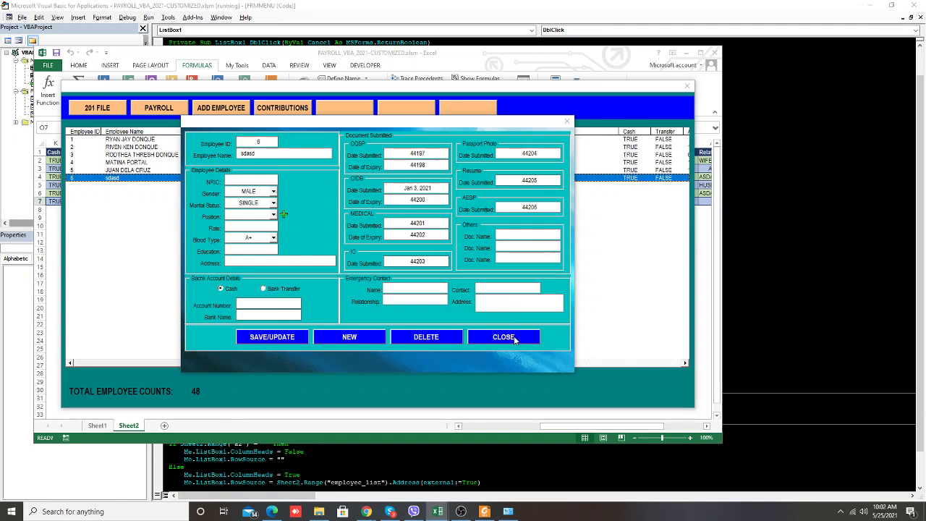
{"action": "left_click", "coordinate": [516, 340]}
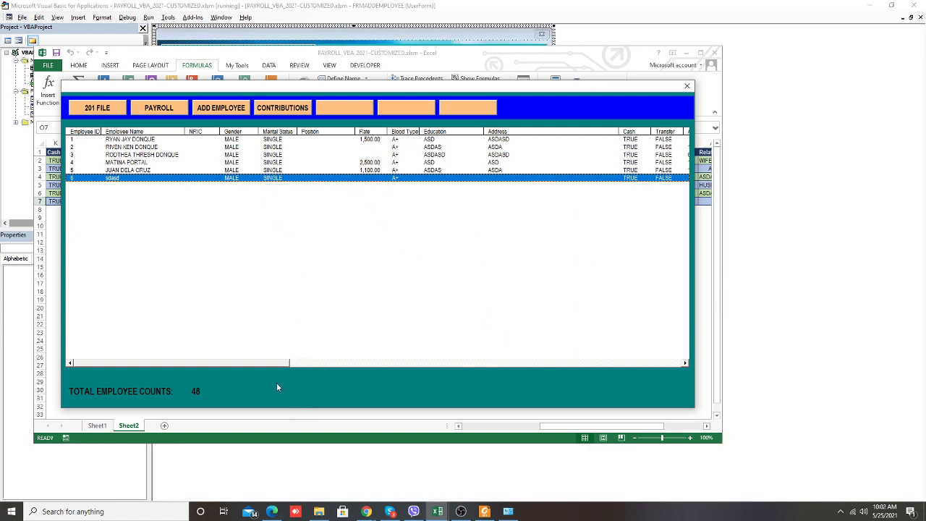
{"action": "double_click", "coordinate": [250, 171]}
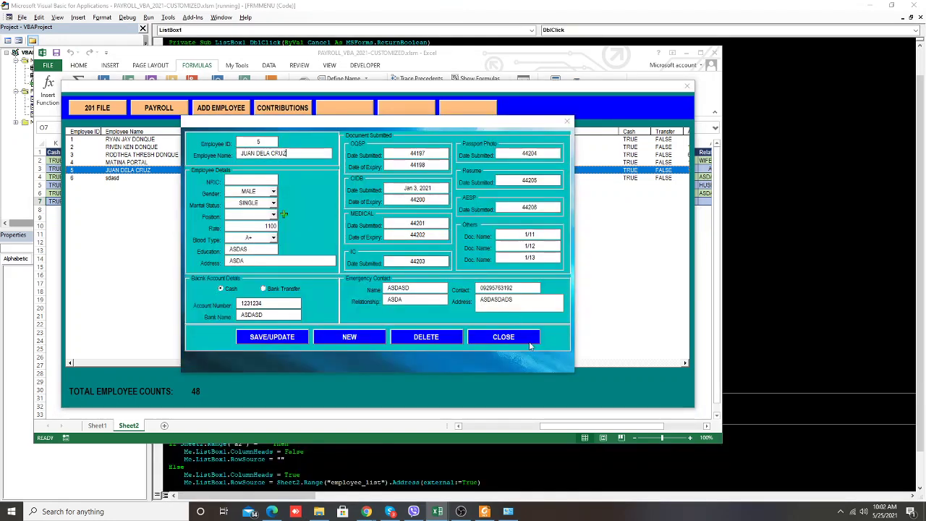
{"action": "left_click", "coordinate": [529, 341]}
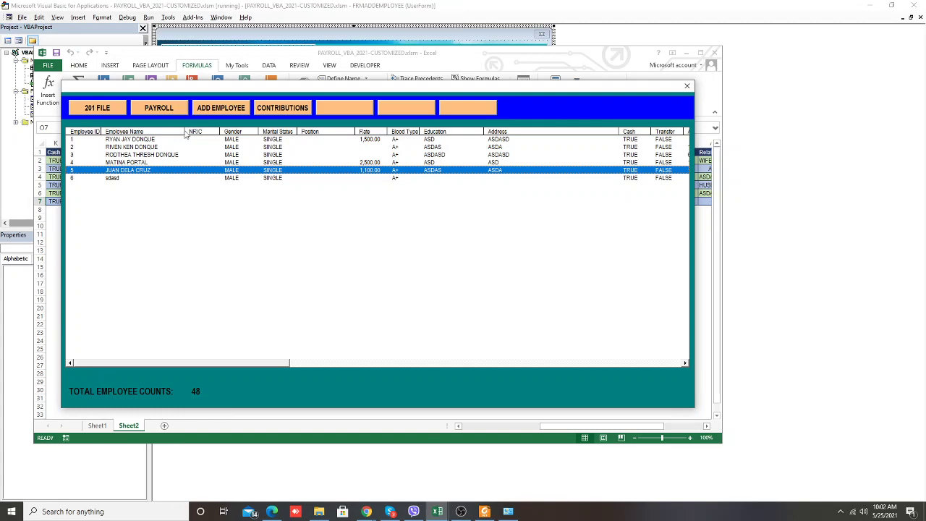
Stop the menu form and reopen FRMMENU's list double-click code
{"action": "left_click", "coordinate": [686, 86]}
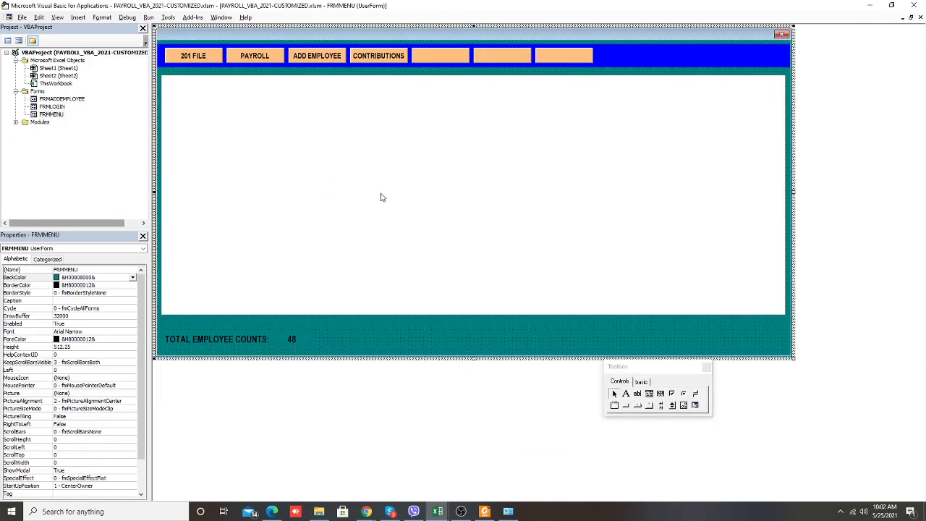
{"action": "double_click", "coordinate": [380, 197]}
{"action": "scroll", "coordinate": [540, 263], "scroll_direction": "down", "scroll_amount": 1}
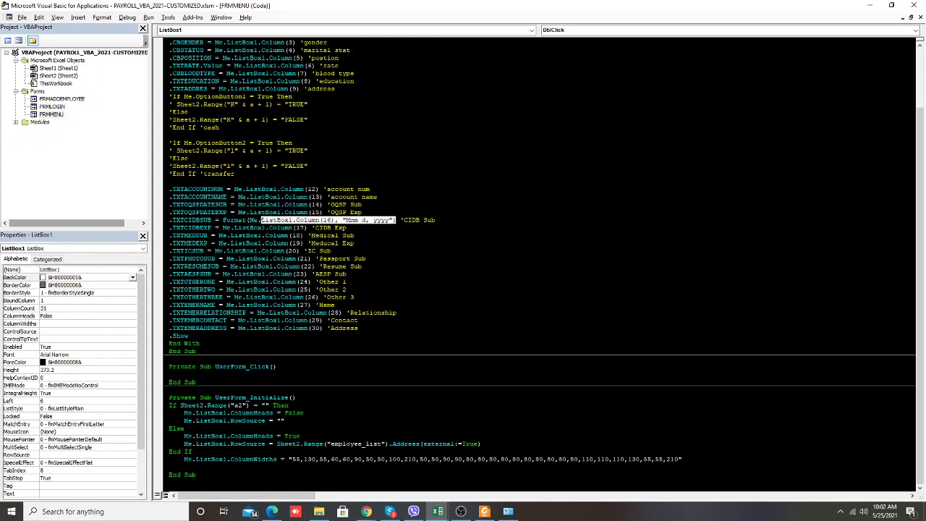
Copy the CIDB Sub Format expression onto the OQSP Exp and OQSP Sub lines, fixing their column digits
{"action": "left_click_drag", "start_coordinate": [396, 220], "coordinate": [243, 220]}
{"action": "left_click", "coordinate": [347, 228]}
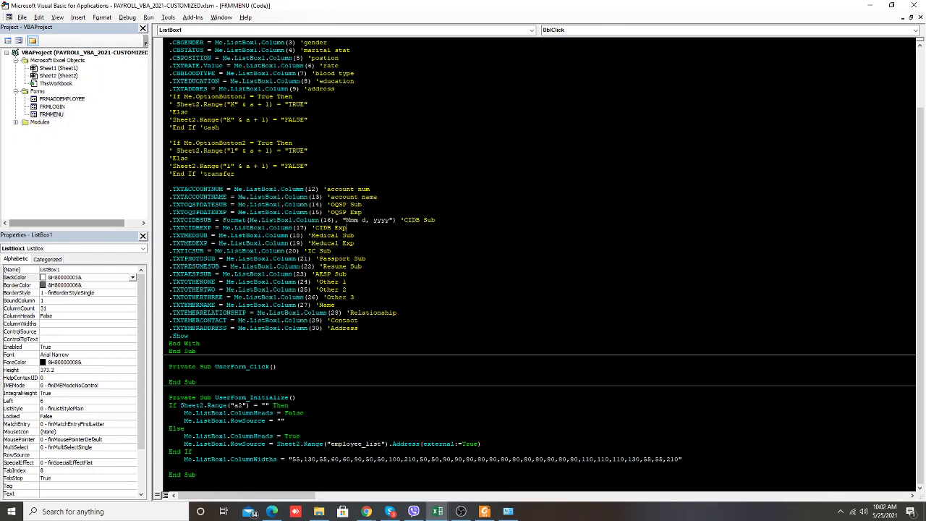
{"action": "left_click_drag", "start_coordinate": [397, 220], "coordinate": [222, 220]}
{"action": "key", "text": "ctrl+c"}
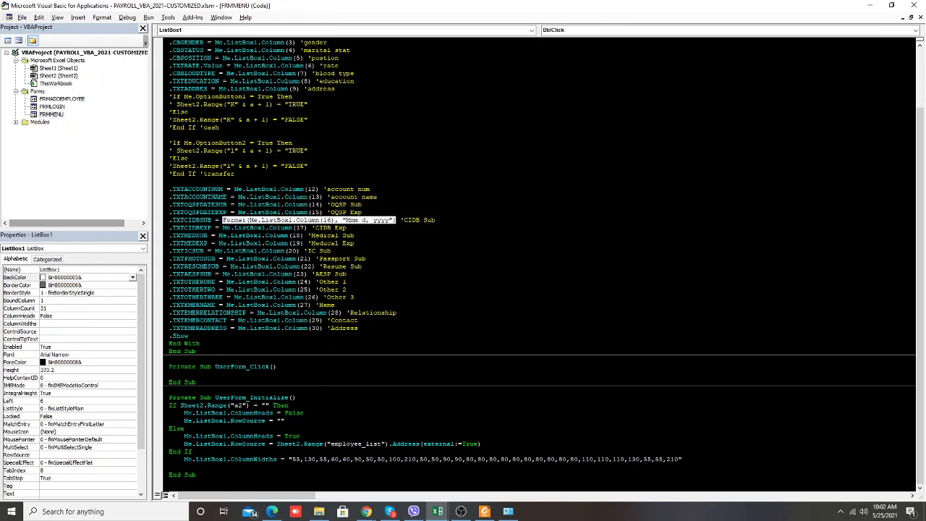
{"action": "left_click_drag", "start_coordinate": [322, 212], "coordinate": [246, 212]}
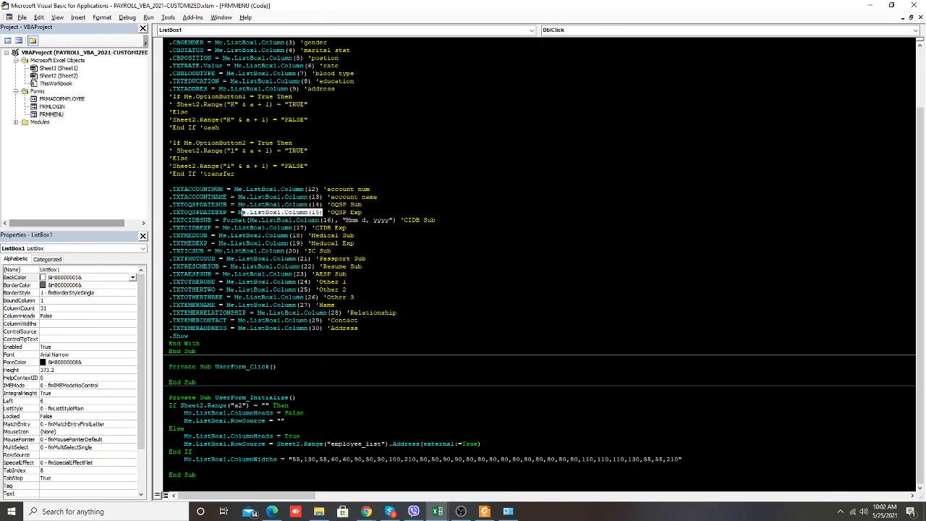
{"action": "type", "text": "Format(Me.ListBox1.Column(16), \"Mmm d, yyyy\")"}
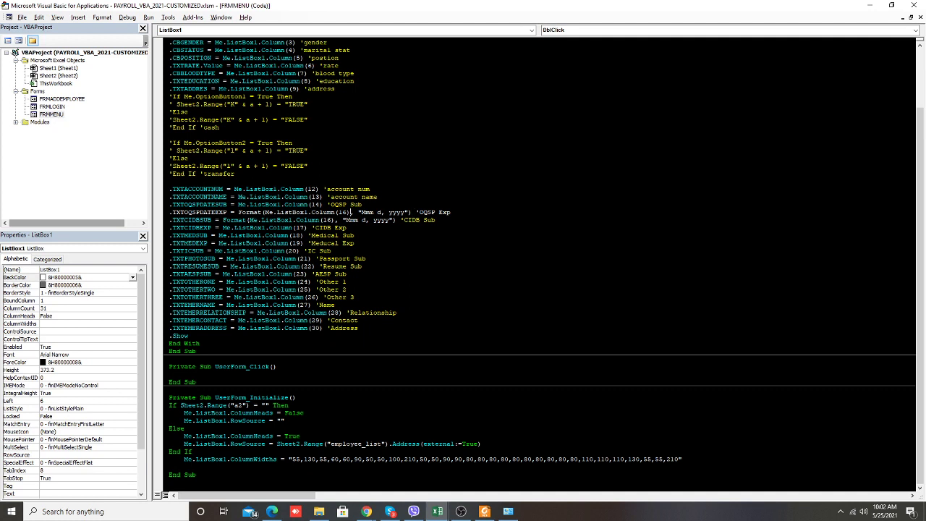
{"action": "type", "text": "5"}
{"action": "left_click_drag", "start_coordinate": [346, 204], "coordinate": [237, 205]}
{"action": "type", "text": "Format(Me.ListBox1.Column(16), \"Mmm d, yyyy\")"}
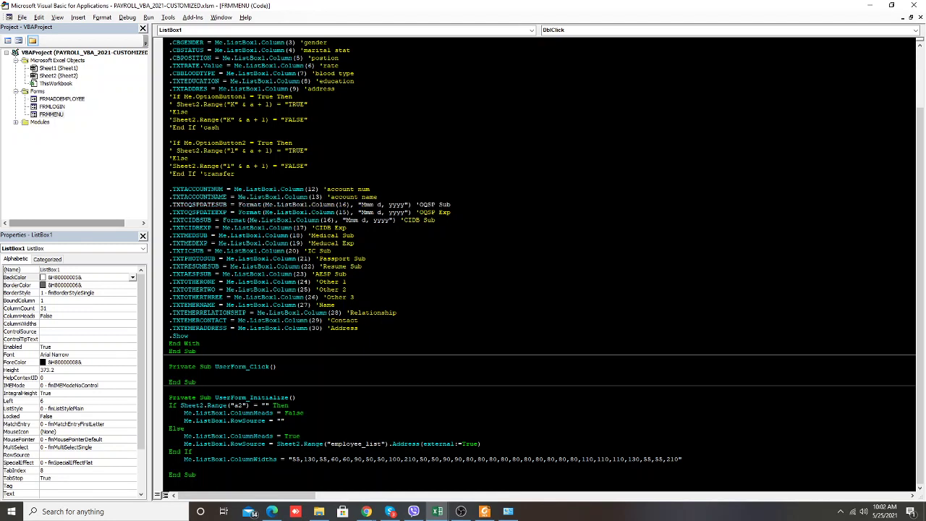
{"action": "key", "text": "BackSpace"}
{"action": "type", "text": "4"}
Paste the Format expression over CIDB Exp, Medical, IC, Passport, Resume and AESP column references
{"action": "left_click_drag", "start_coordinate": [293, 228], "coordinate": [223, 227]}
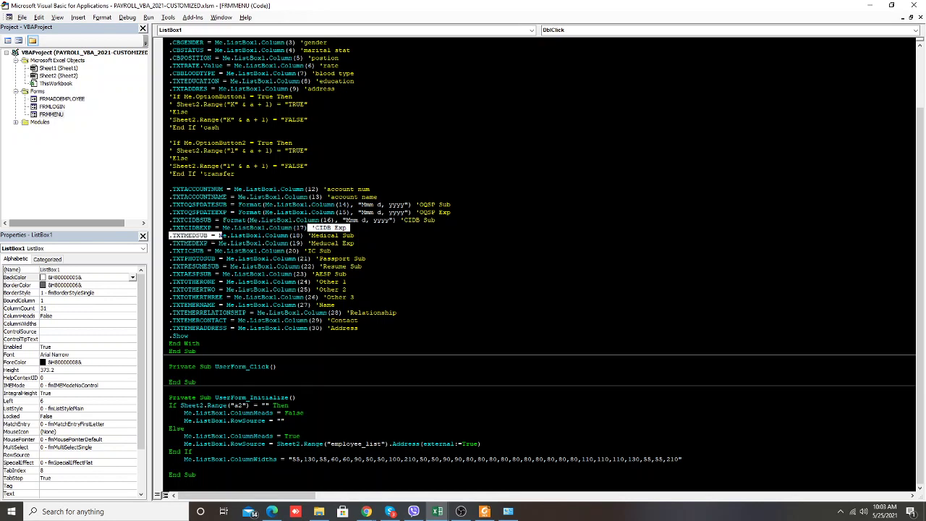
{"action": "type", "text": "Format(Me.ListBox1.Column(16), \"Mmm d, yyyy\")"}
{"action": "left_click_drag", "start_coordinate": [302, 235], "coordinate": [221, 235]}
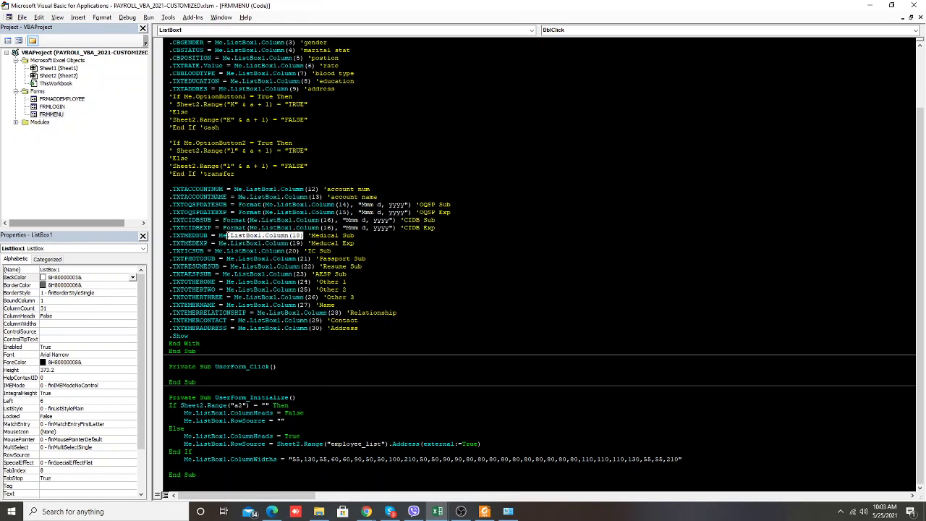
{"action": "type", "text": "Format(Me.ListBox1.Column(16), \"Mmm d, yyyy\")"}
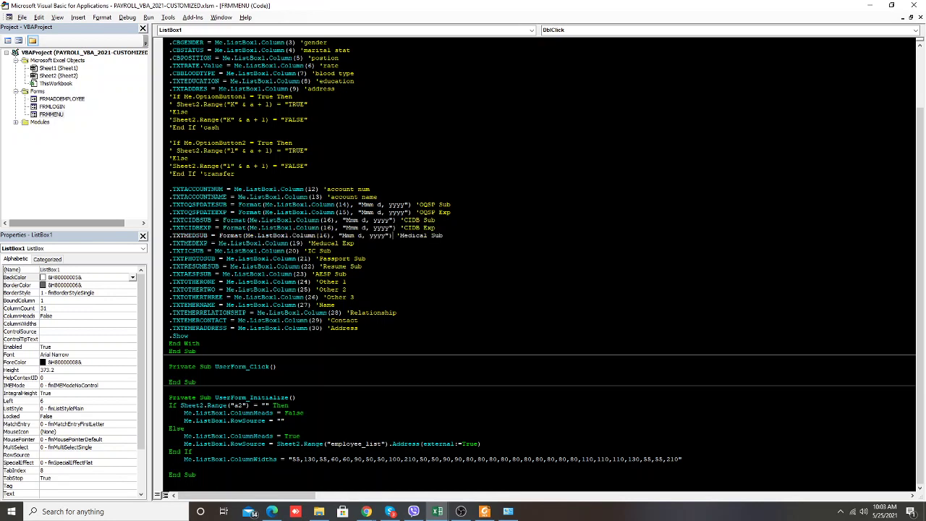
{"action": "left_click_drag", "start_coordinate": [297, 244], "coordinate": [219, 243]}
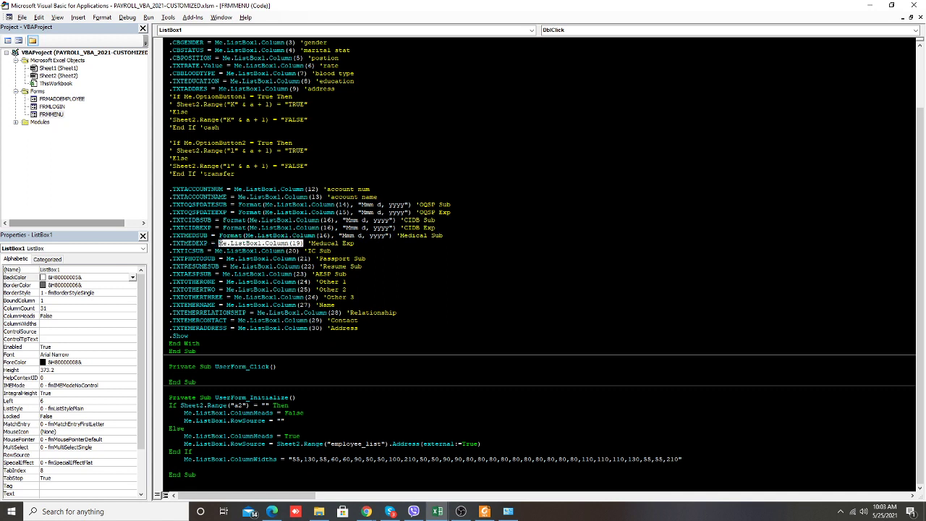
{"action": "type", "text": "Format(Me.ListBox1.Column(16), \"Mmm d, yyyy\")"}
{"action": "left_click_drag", "start_coordinate": [299, 251], "coordinate": [215, 250]}
{"action": "key", "text": "ctrl+v"}
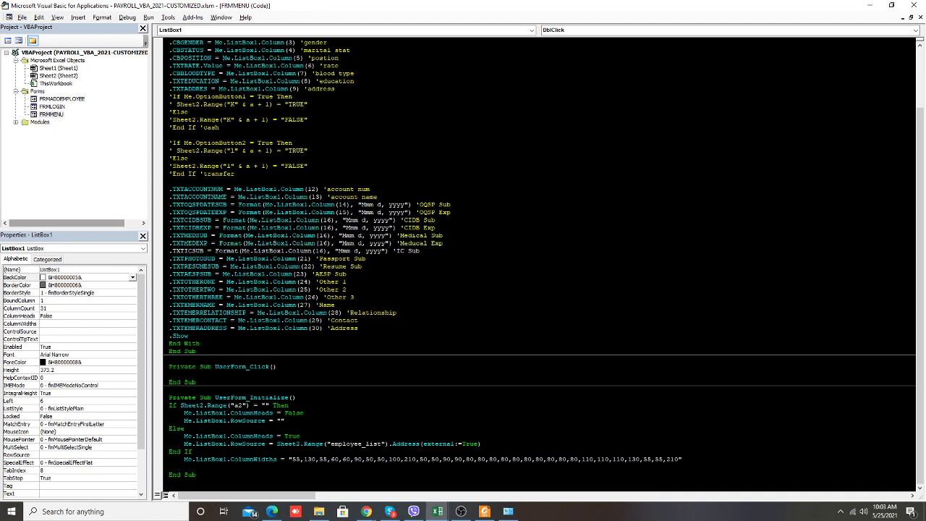
{"action": "left_click_drag", "start_coordinate": [311, 258], "coordinate": [226, 258]}
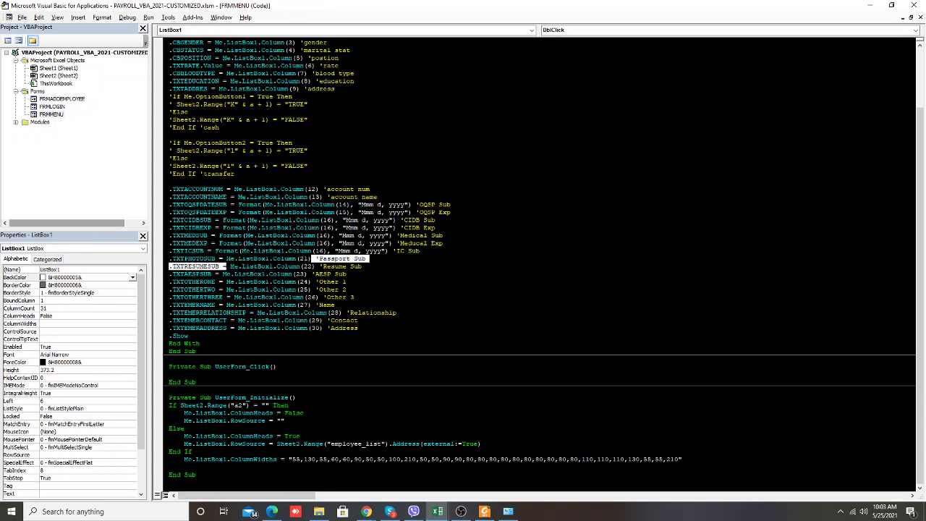
{"action": "key", "text": "ctrl+v"}
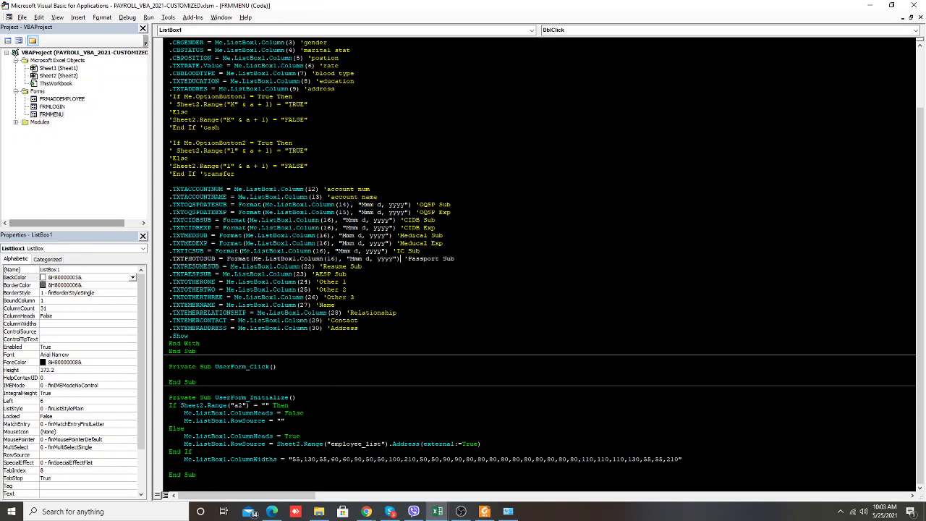
{"action": "left_click_drag", "start_coordinate": [315, 267], "coordinate": [229, 267]}
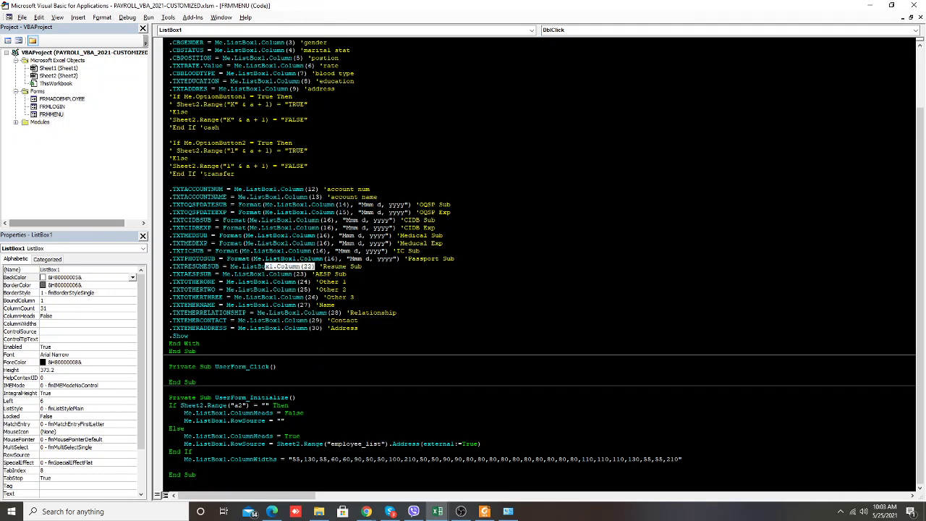
{"action": "key", "text": "ctrl+v"}
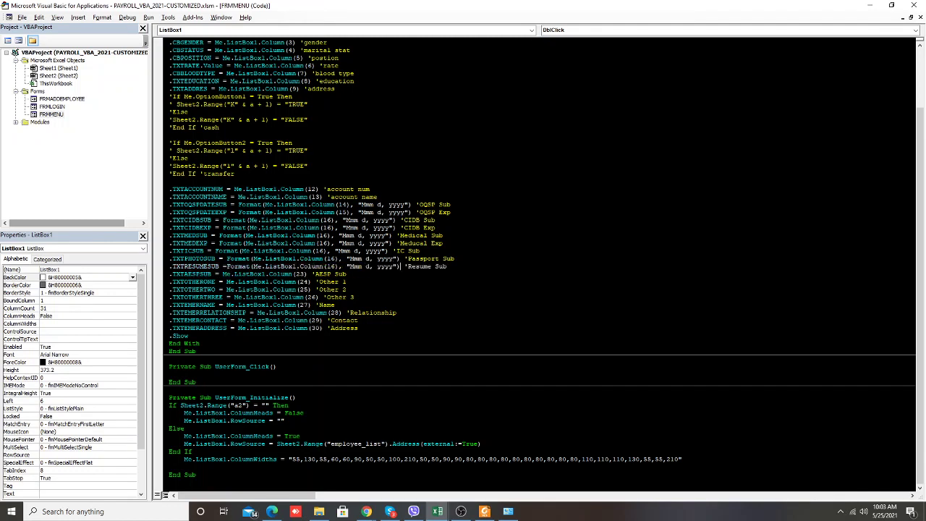
{"action": "left_click_drag", "start_coordinate": [327, 274], "coordinate": [223, 274]}
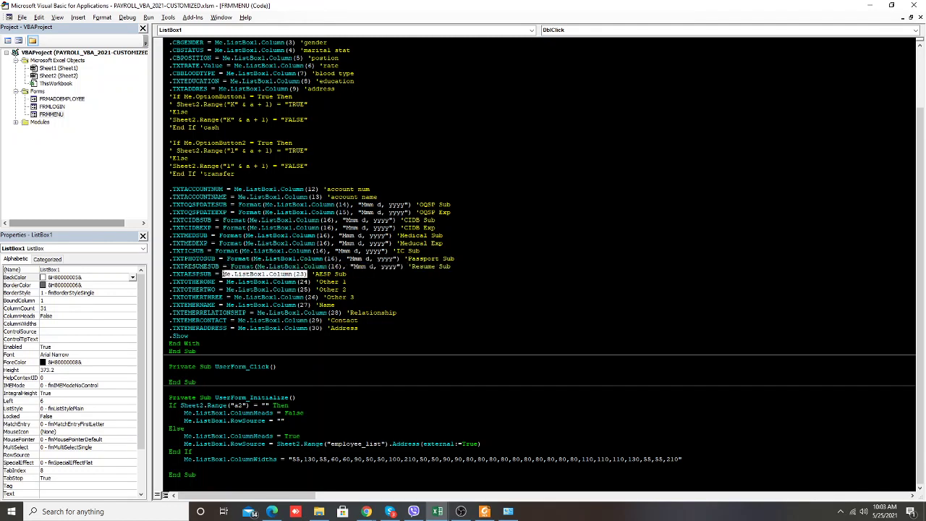
{"action": "key", "text": "ctrl+v"}
Change the CIDB Exp, Medical Sub and Medical Exp lines to columns 17, 18 and 19
{"action": "left_click", "coordinate": [335, 227]}
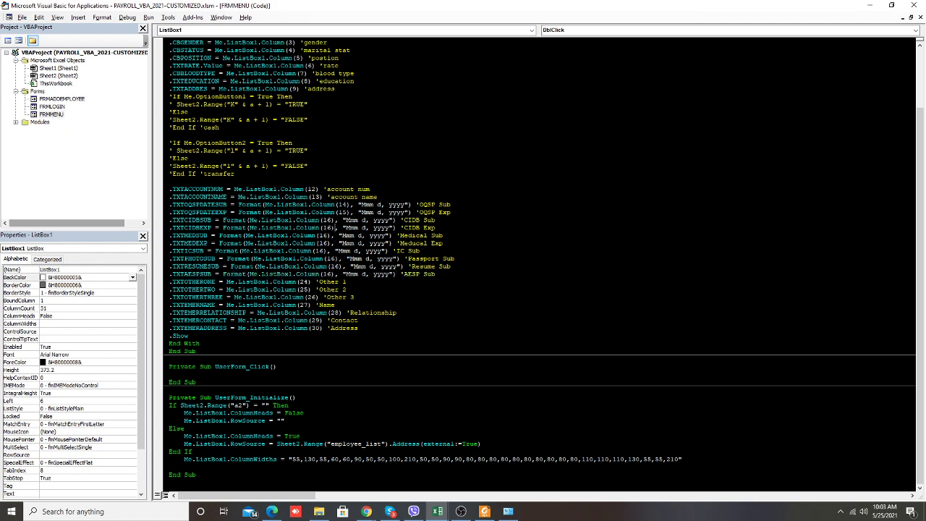
{"action": "key", "text": "BackSpace"}
{"action": "type", "text": "7"}
{"action": "left_click", "coordinate": [328, 235]}
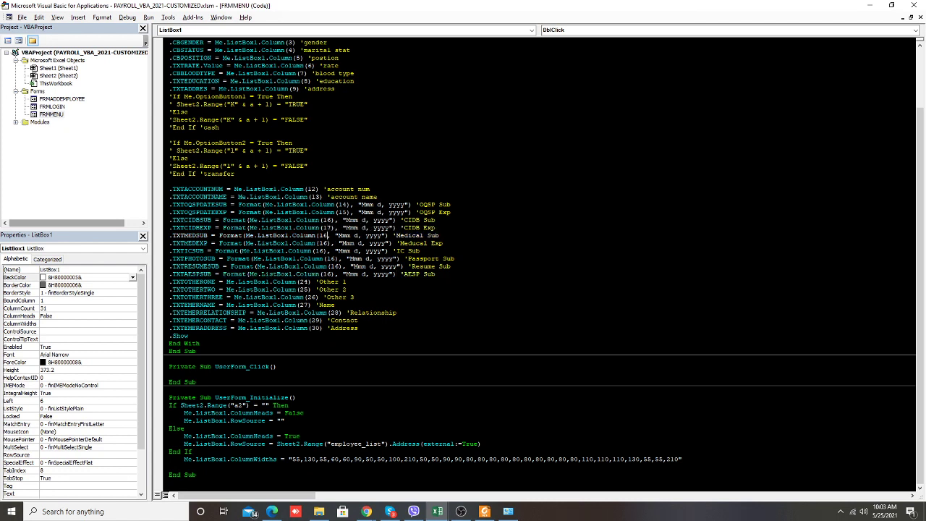
{"action": "key", "text": "BackSpace"}
{"action": "type", "text": ")"}
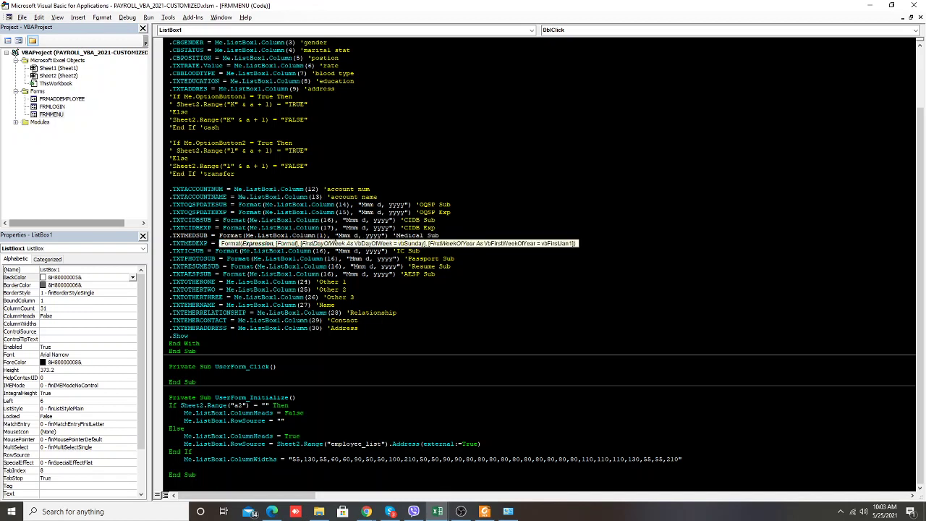
{"action": "type", "text": "8"}
{"action": "left_click", "coordinate": [331, 243]}
{"action": "key", "text": "BackSpace"}
{"action": "type", "text": "9), \"Mmm d, yyyy\") 'Medical Exp"}
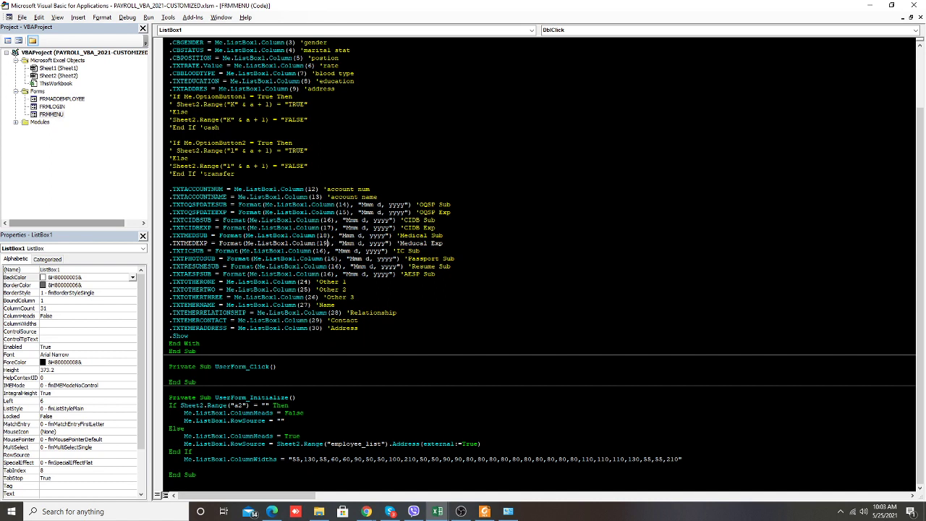
Change the IC Sub, Passport Sub, Resume Sub and AESP Sub lines to columns 20–23
{"action": "left_click", "coordinate": [319, 251]}
{"action": "key", "text": "BackSpace"}
{"action": "key", "text": "BackSpace"}
{"action": "type", "text": "20"}
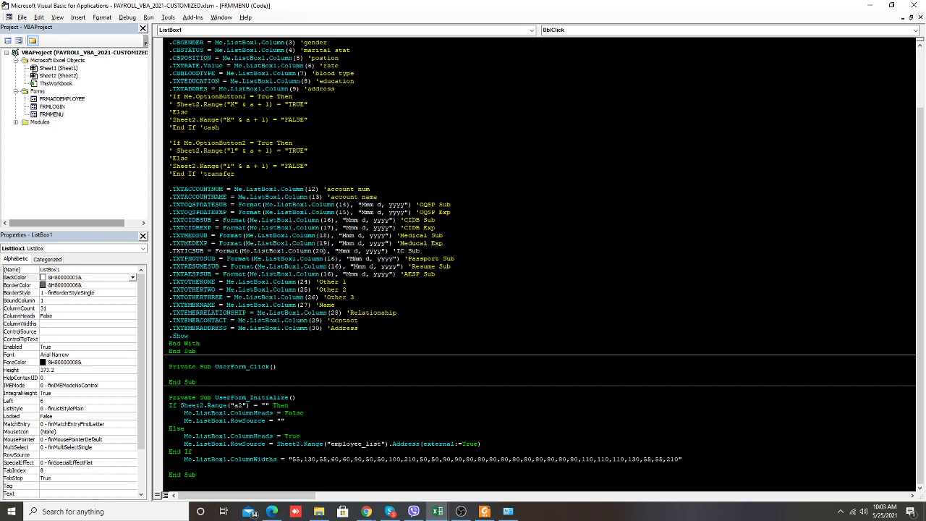
{"action": "key", "text": "BackSpace"}
{"action": "key", "text": "BackSpace"}
{"action": "type", "text": "21"}
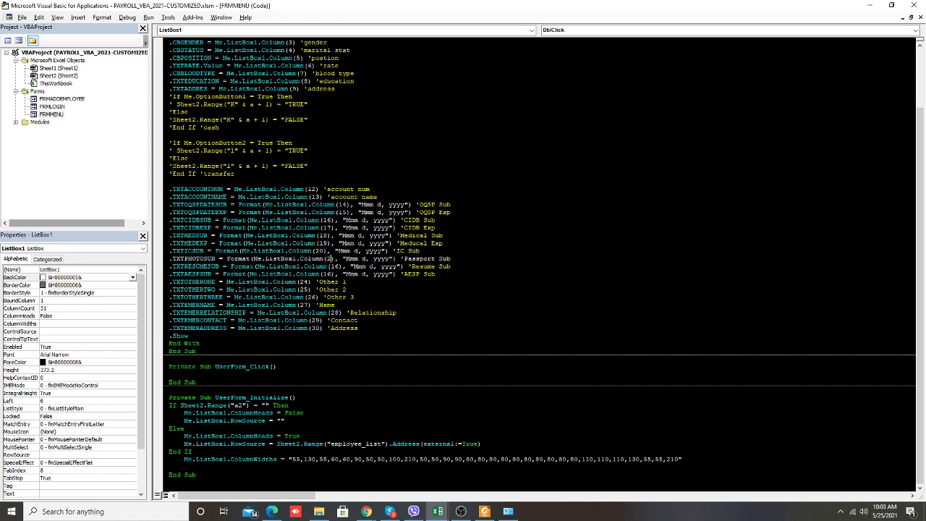
{"action": "left_click", "coordinate": [335, 266]}
{"action": "key", "text": "BackSpace"}
{"action": "key", "text": "BackSpace"}
{"action": "type", "text": "22"}
{"action": "left_click", "coordinate": [338, 273]}
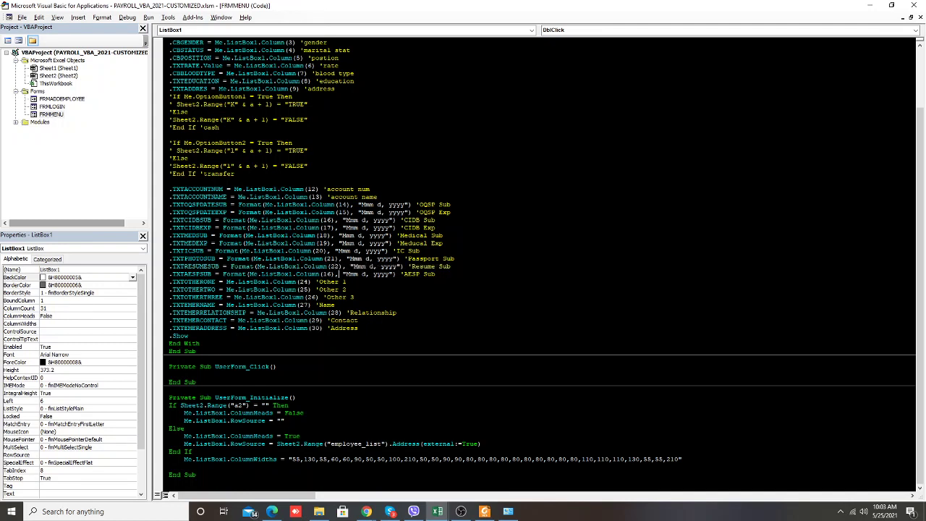
{"action": "key", "text": "BackSpace"}
{"action": "key", "text": "BackSpace"}
{"action": "type", "text": "23"}
Run the menu form, debug the run-time error 381 from a row double-click, and add a line under DblClick
{"action": "key", "text": "F5"}
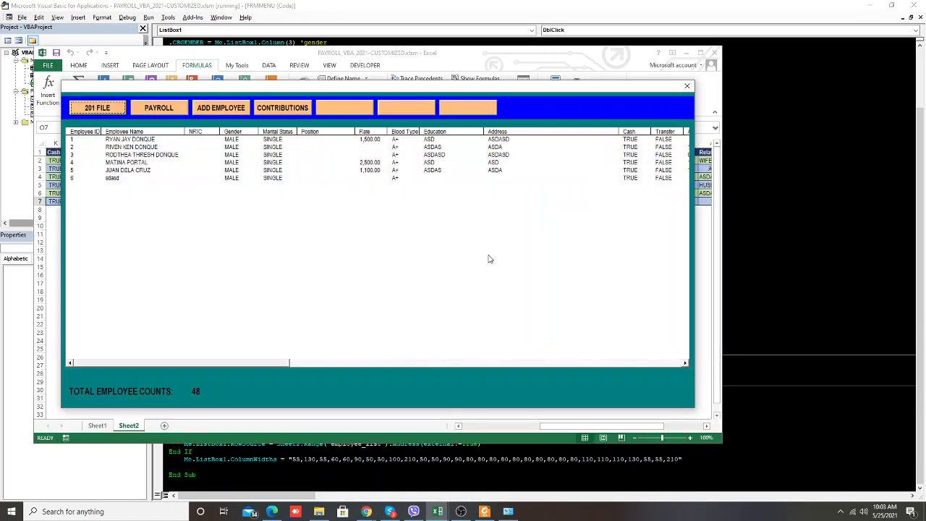
{"action": "double_click", "coordinate": [268, 181]}
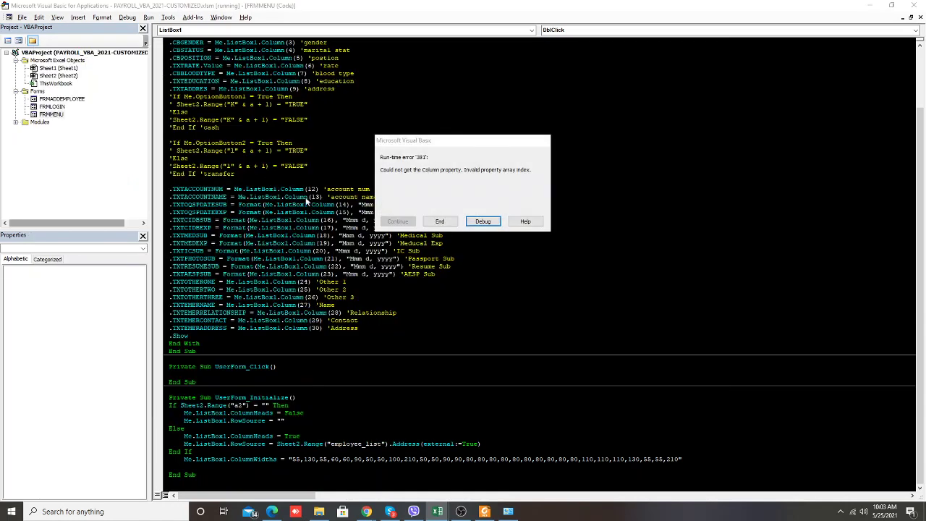
{"action": "left_click", "coordinate": [483, 222]}
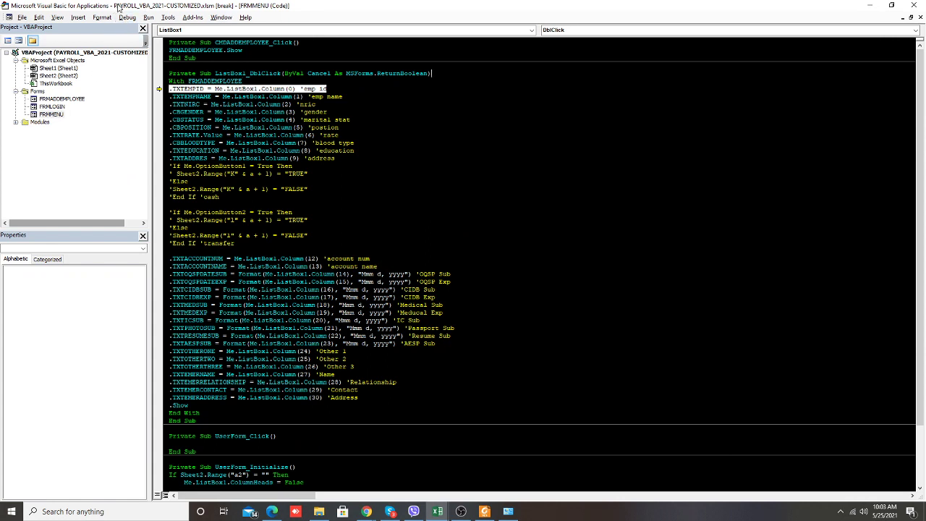
{"action": "key", "text": "Return"}
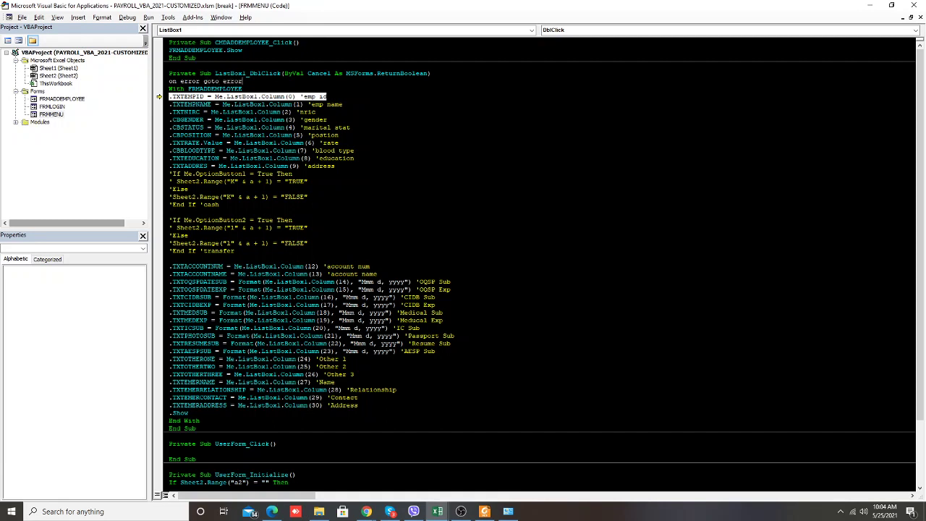
Add an error: label followed by Exit Sub after End With in the double-click handler
{"action": "scroll", "coordinate": [540, 264], "scroll_direction": "down", "scroll_amount": 2}
{"action": "scroll", "coordinate": [540, 263], "scroll_direction": "down", "scroll_amount": 1}
{"action": "key", "text": "Return"}
{"action": "type", "text": "error"}
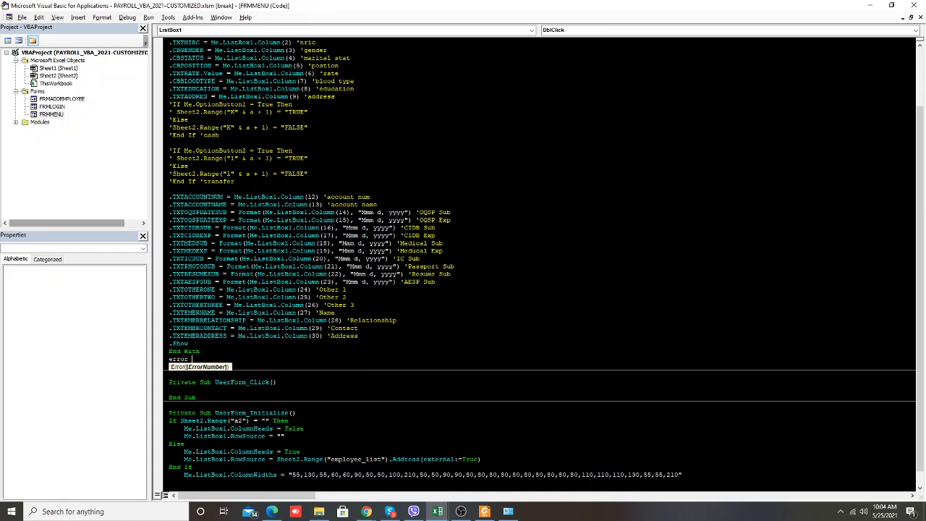
{"action": "type", "text": ":"}
{"action": "key", "text": "Return"}
{"action": "type", "text": "exit sub"}
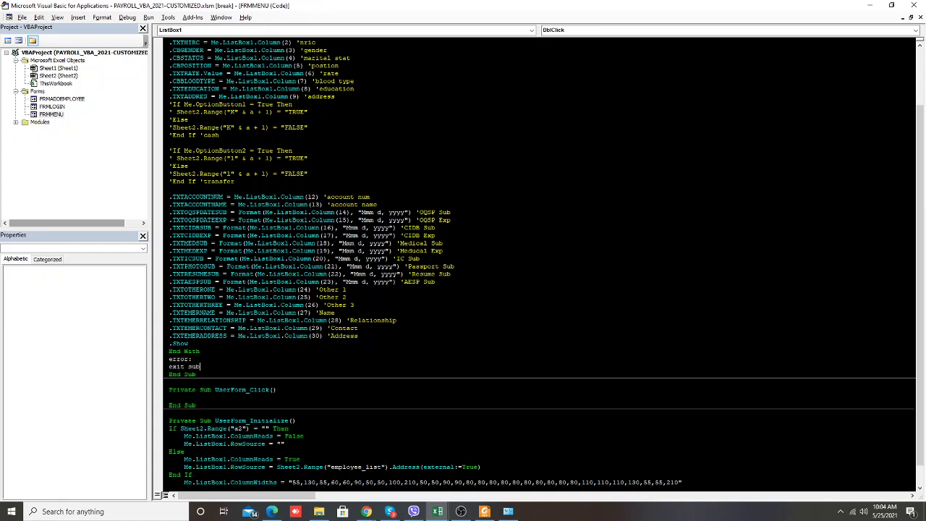
{"action": "left_click", "coordinate": [241, 348]}
Test-run and close FRMADDEMPLOYEE, then run the FRMMENU form
{"action": "double_click", "coordinate": [49, 114]}
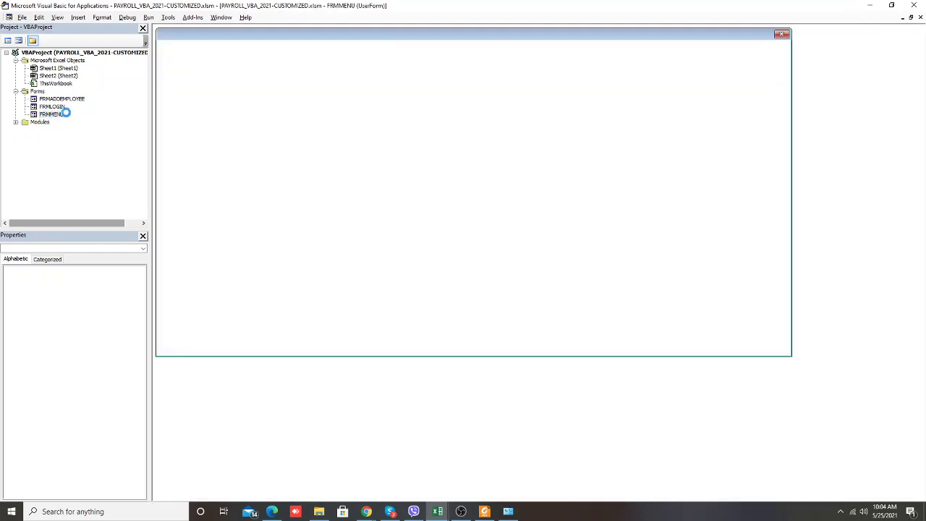
{"action": "double_click", "coordinate": [65, 116]}
{"action": "key", "text": "F5"}
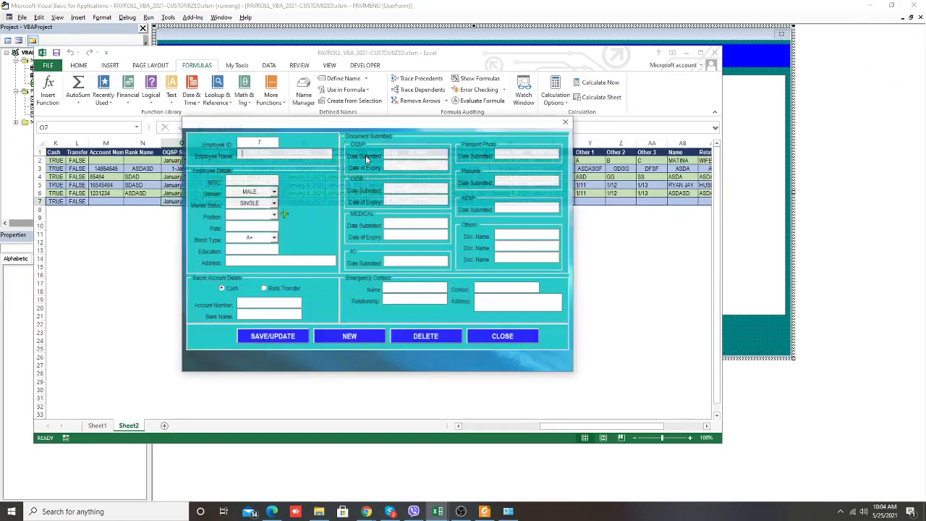
{"action": "left_click", "coordinate": [504, 338]}
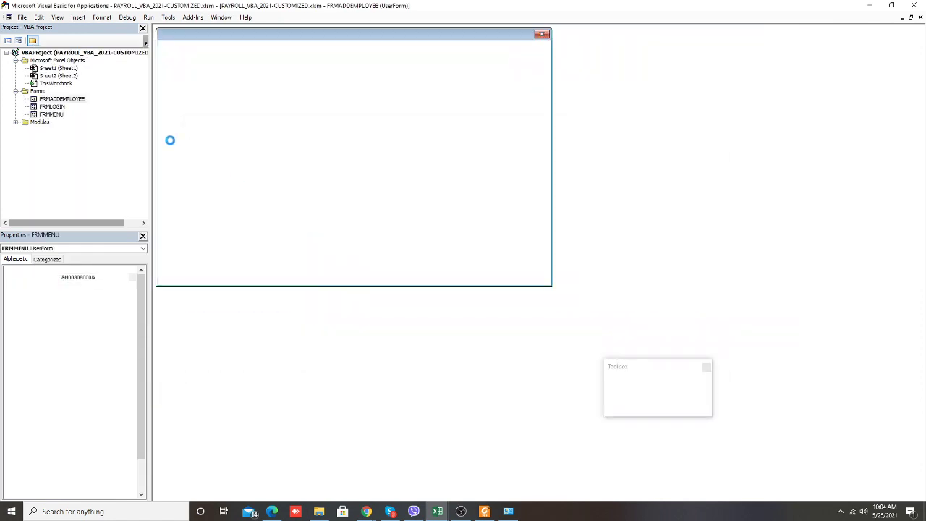
{"action": "double_click", "coordinate": [52, 114]}
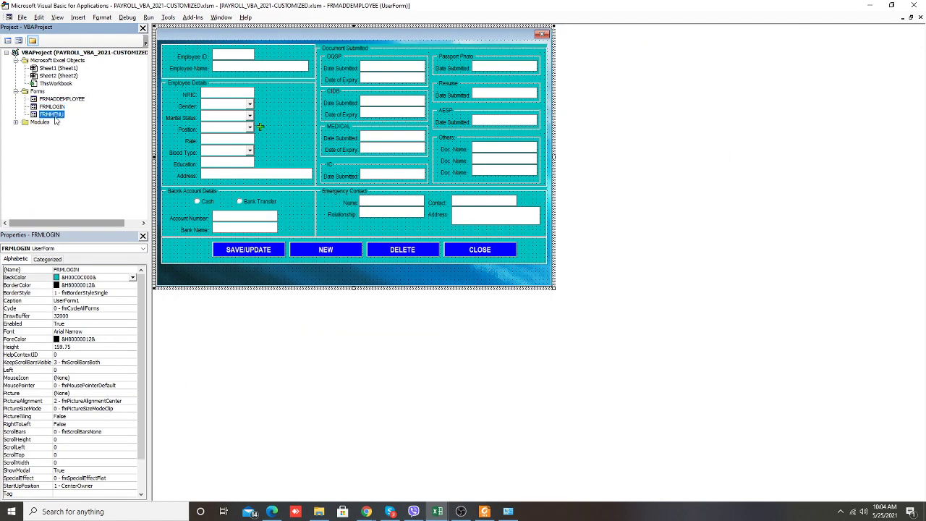
{"action": "key", "text": "F5"}
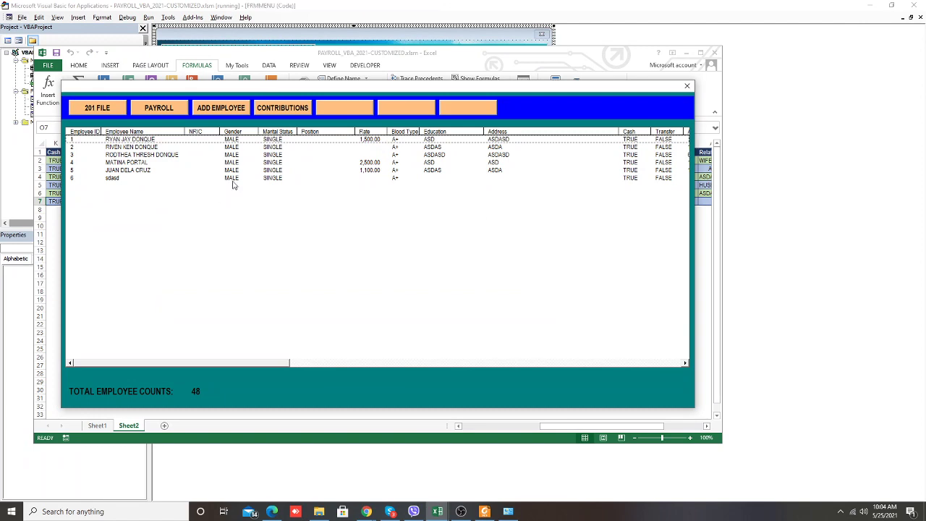
Load employee 6 with formatted dates, test NEW and CLOSE, then reload and DELETE it
{"action": "double_click", "coordinate": [244, 179]}
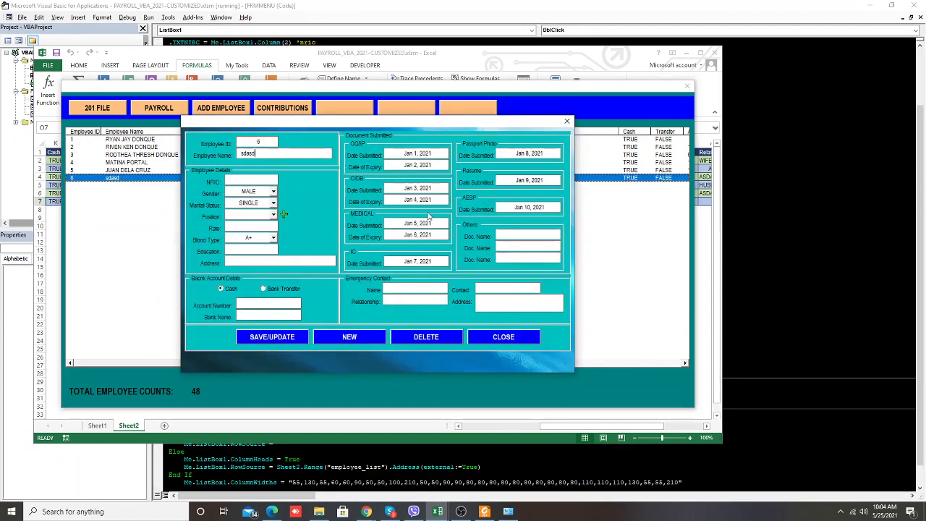
{"action": "left_click_drag", "start_coordinate": [469, 124], "coordinate": [453, 173]}
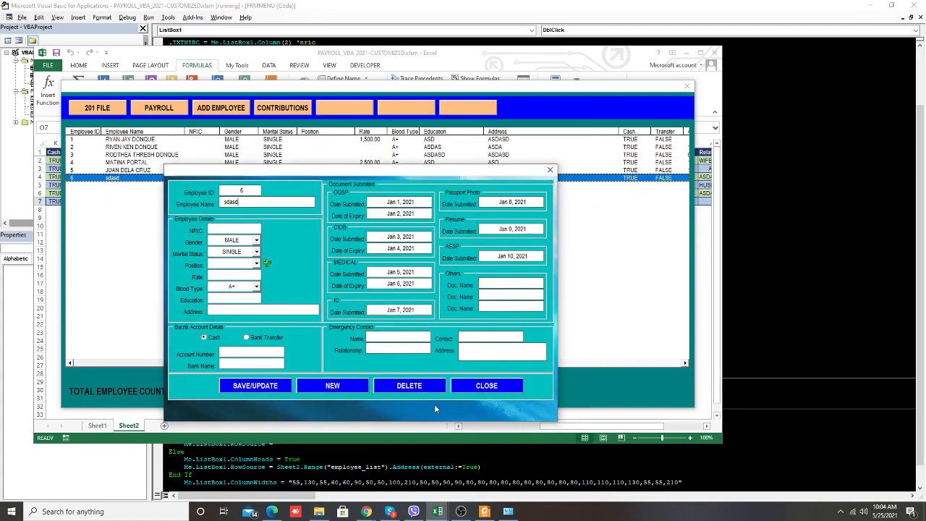
{"action": "left_click", "coordinate": [332, 386]}
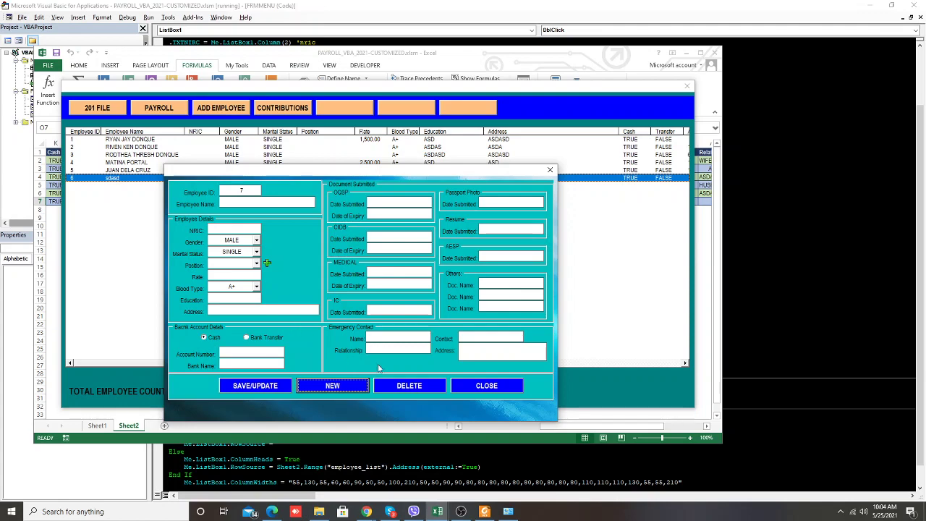
{"action": "left_click", "coordinate": [482, 389]}
{"action": "double_click", "coordinate": [158, 179]}
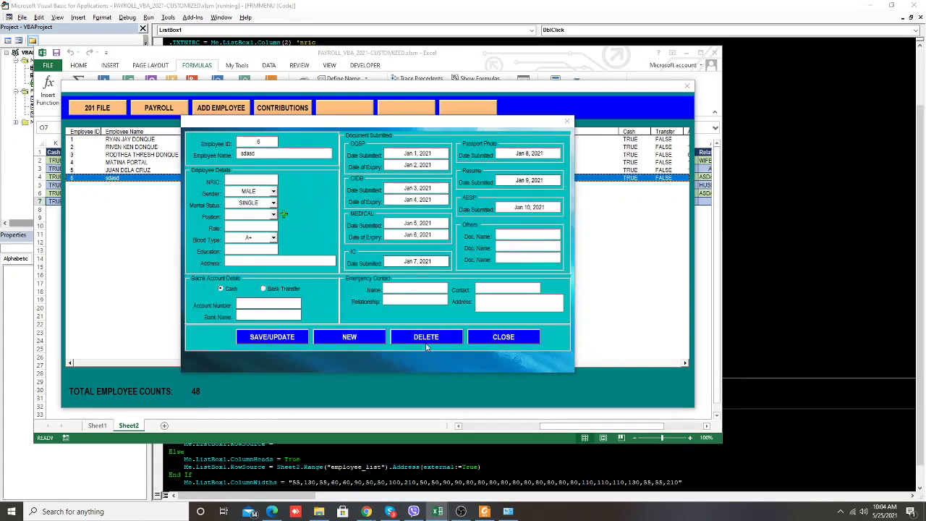
{"action": "left_click", "coordinate": [432, 336]}
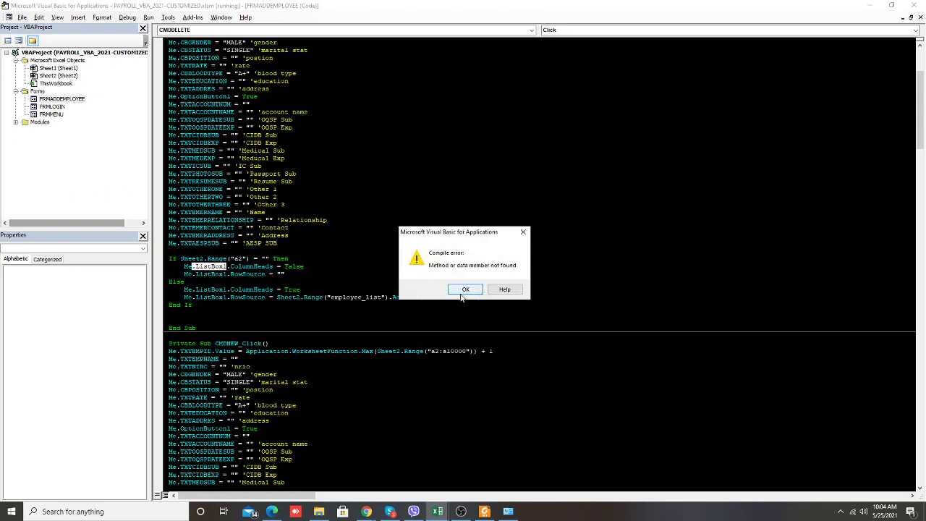
Dismiss the compile error and wrap the delete routine's If block in With FRMMENU / End With
{"action": "left_click", "coordinate": [466, 289]}
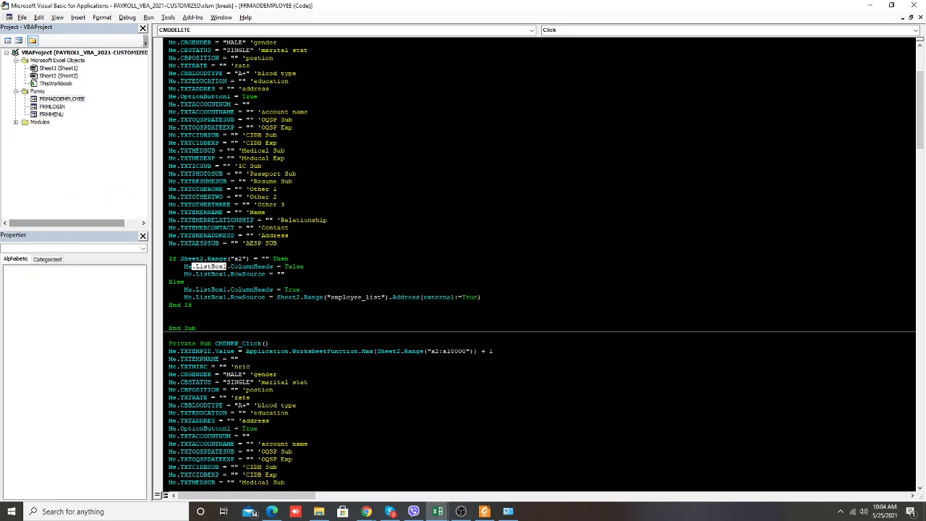
{"action": "left_click", "coordinate": [170, 258]}
{"action": "key", "text": "Return"}
{"action": "type", "text": "with frmmenu"}
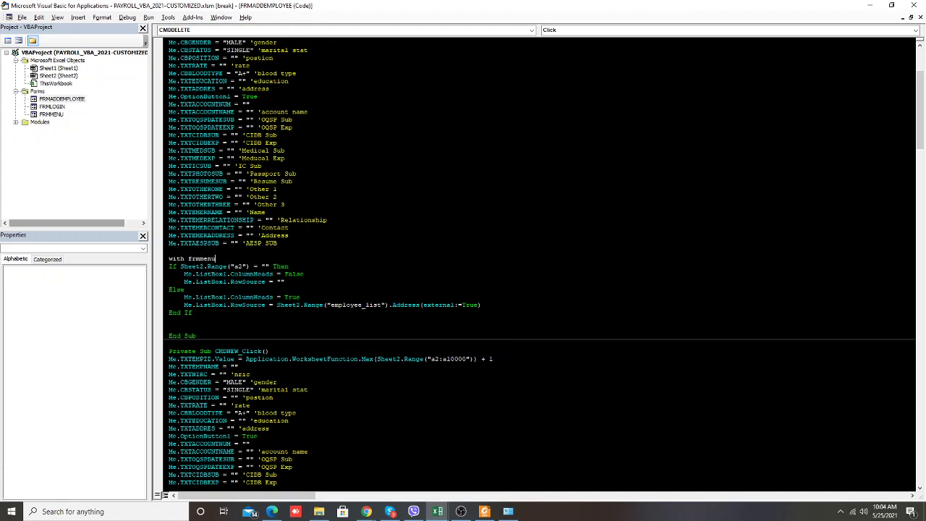
{"action": "left_click", "coordinate": [207, 266]}
{"action": "left_click", "coordinate": [192, 312]}
Remove Me from each ListBox1 reference, including the RowSource line under Else
{"action": "key", "text": "BackSpace"}
{"action": "key", "text": "BackSpace"}
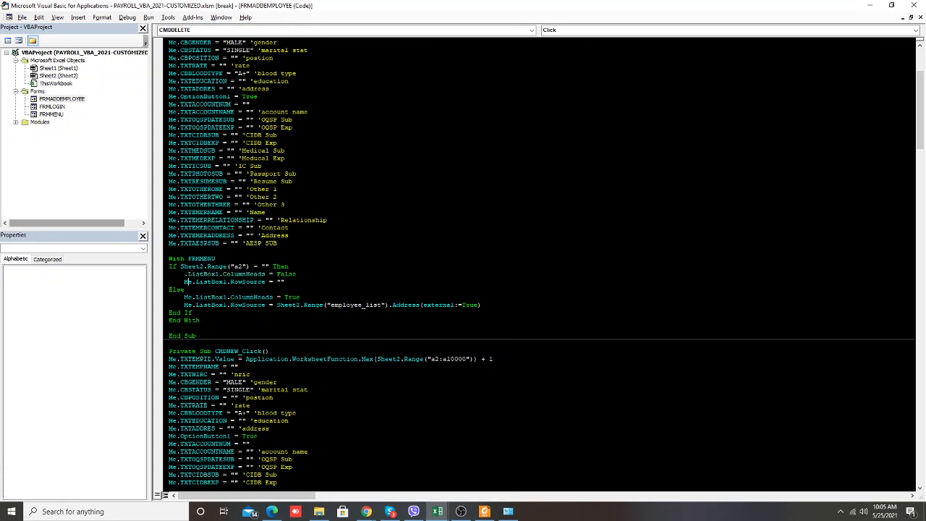
{"action": "key", "text": "Down"}
{"action": "key", "text": "Delete"}
{"action": "key", "text": "Delete"}
{"action": "left_click", "coordinate": [183, 305]}
{"action": "key", "text": "BackSpace"}
{"action": "key", "text": "BackSpace"}
{"action": "key", "text": "Down"}
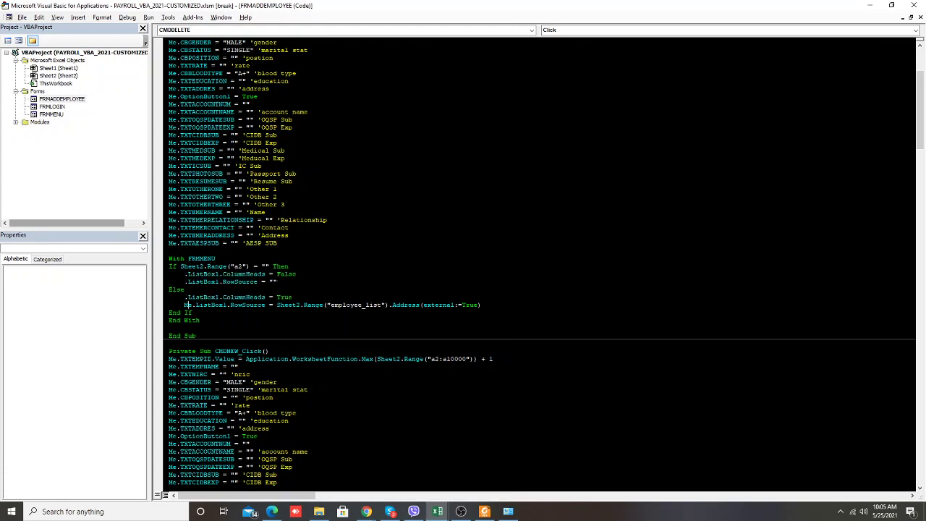
{"action": "key", "text": "Delete"}
{"action": "key", "text": "Delete"}
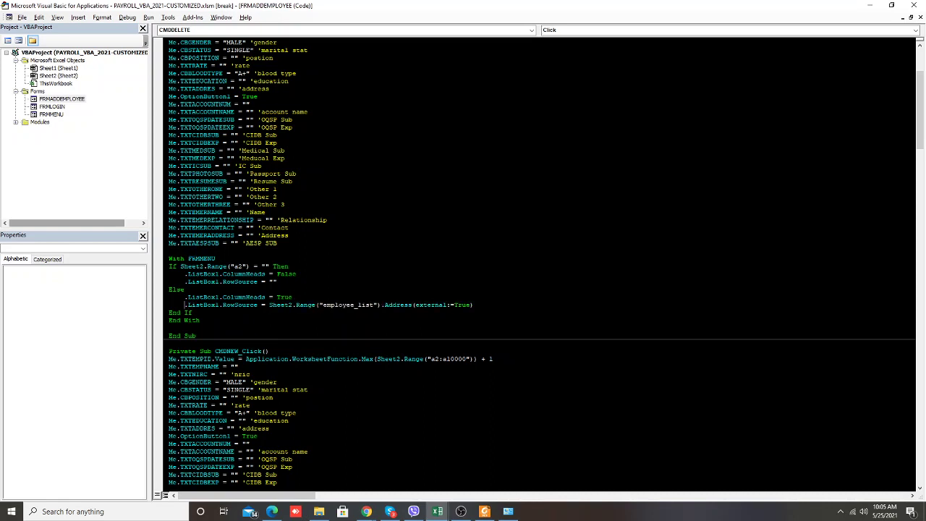
{"action": "scroll", "coordinate": [540, 263], "scroll_direction": "up", "scroll_amount": 2}
{"action": "scroll", "coordinate": [539, 263], "scroll_direction": "up", "scroll_amount": 3}
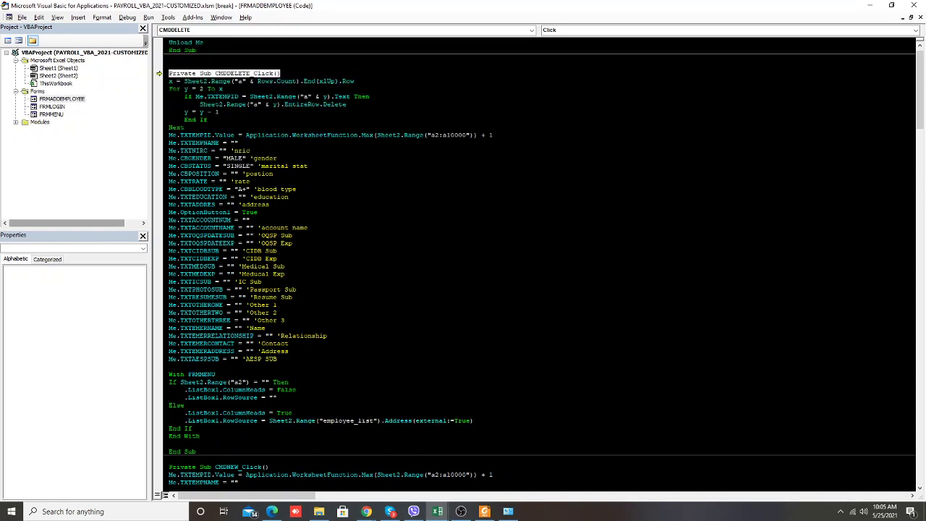
Reset the project out of break mode and run the FRMMENU form
{"action": "left_click", "coordinate": [148, 16]}
{"action": "left_click", "coordinate": [170, 47]}
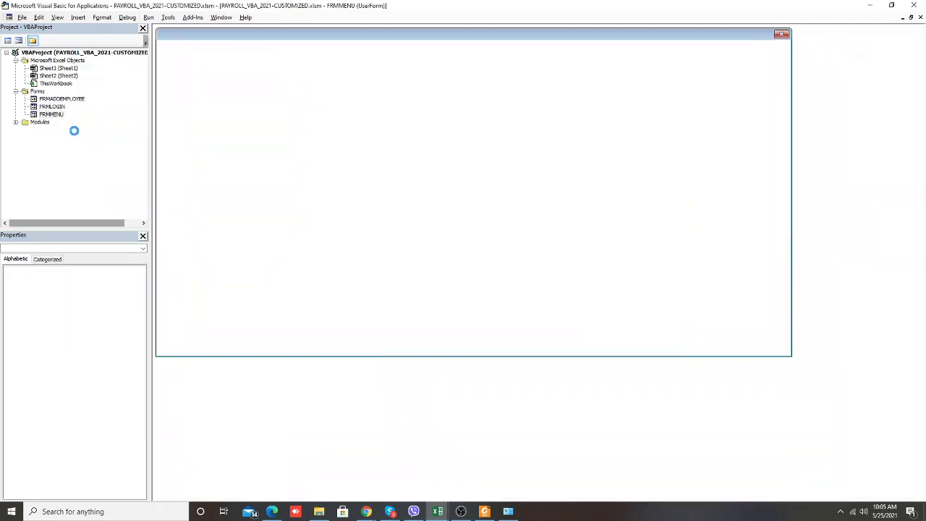
{"action": "double_click", "coordinate": [52, 115]}
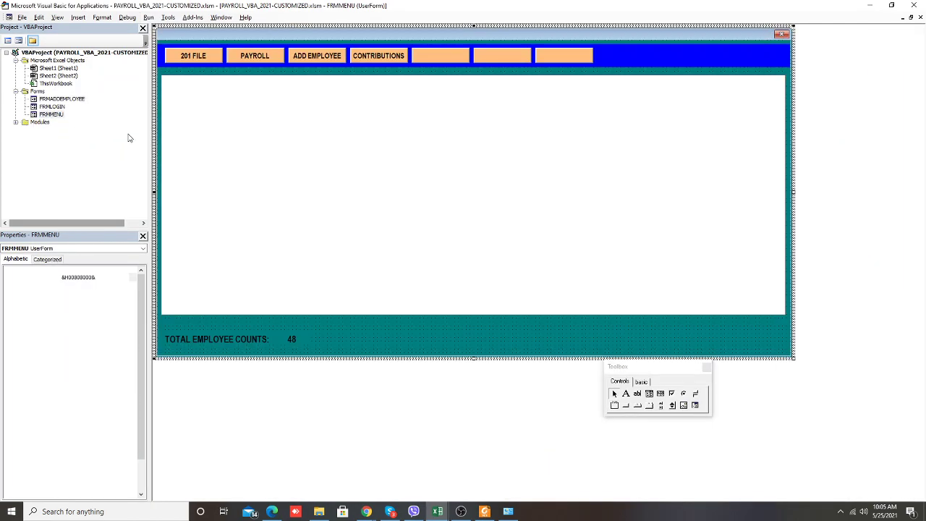
{"action": "key", "text": "F5"}
Load employee 6 from the menu list and delete the record
{"action": "left_click", "coordinate": [164, 178]}
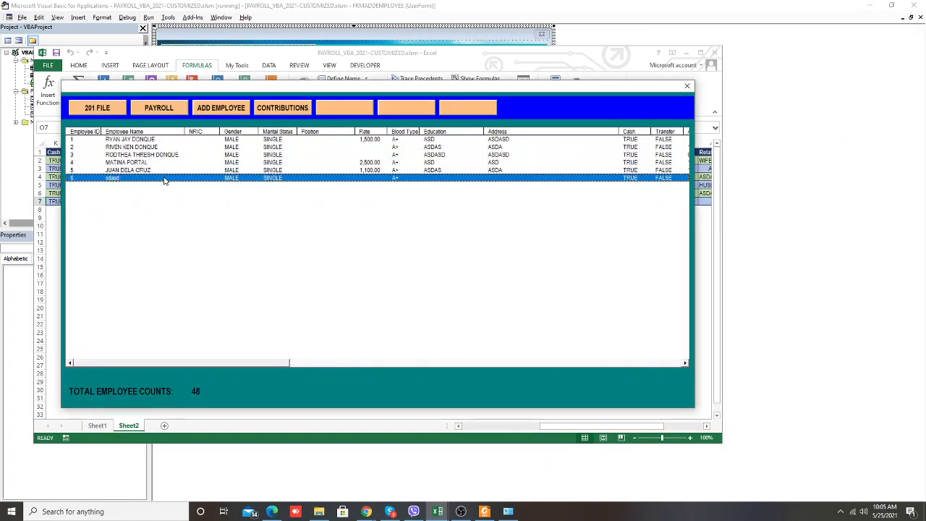
{"action": "double_click", "coordinate": [306, 252]}
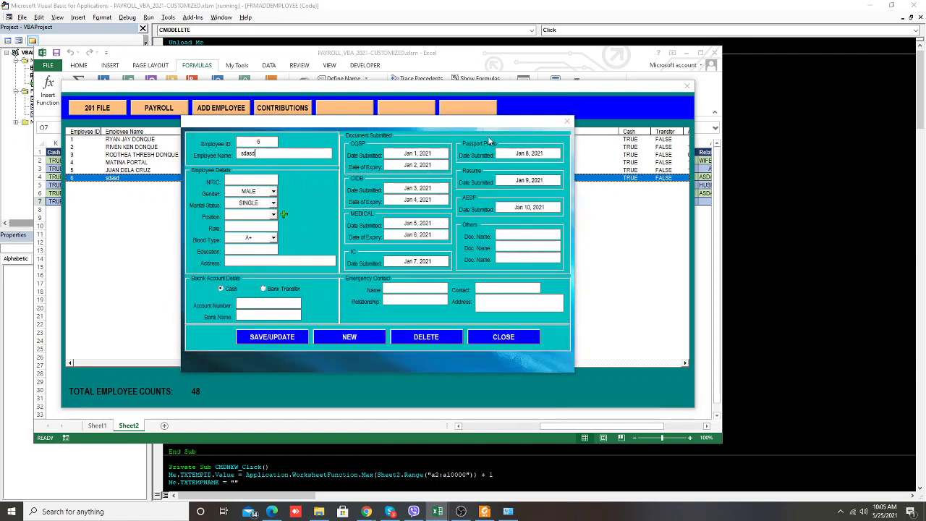
{"action": "left_click", "coordinate": [450, 337]}
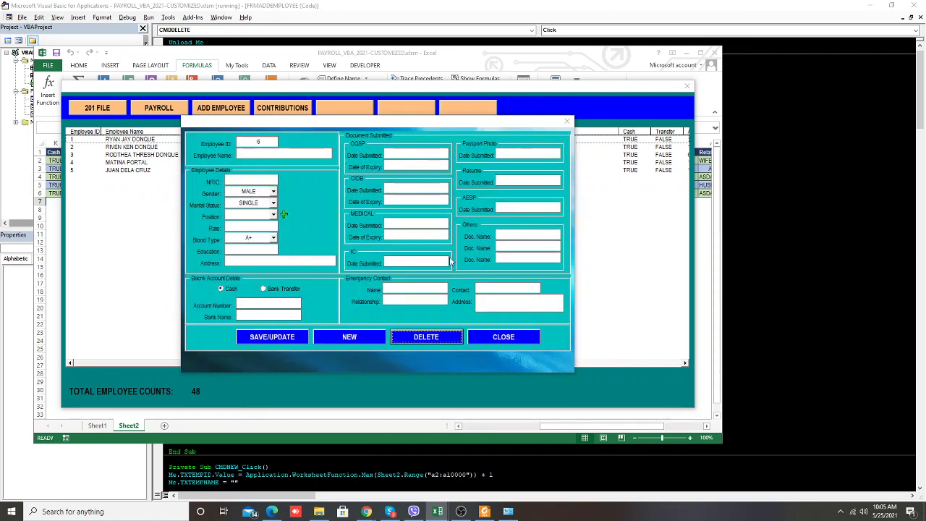
{"action": "left_click_drag", "start_coordinate": [427, 121], "coordinate": [347, 150]}
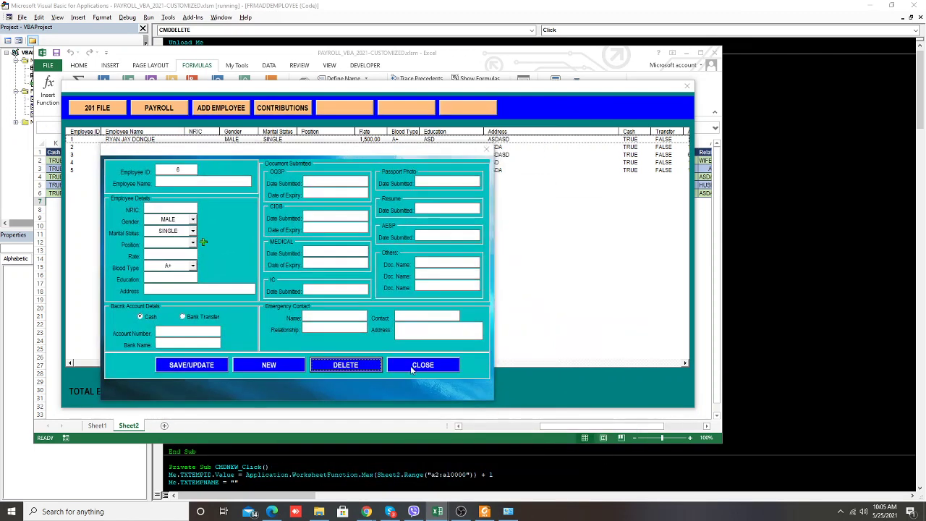
{"action": "left_click", "coordinate": [430, 372]}
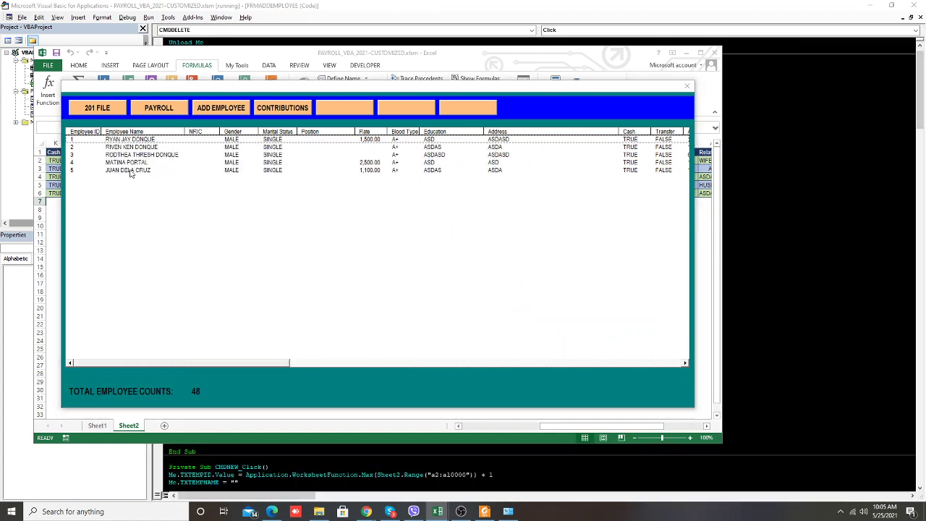
Load and delete employees 5 and 4 from the list
{"action": "double_click", "coordinate": [128, 171]}
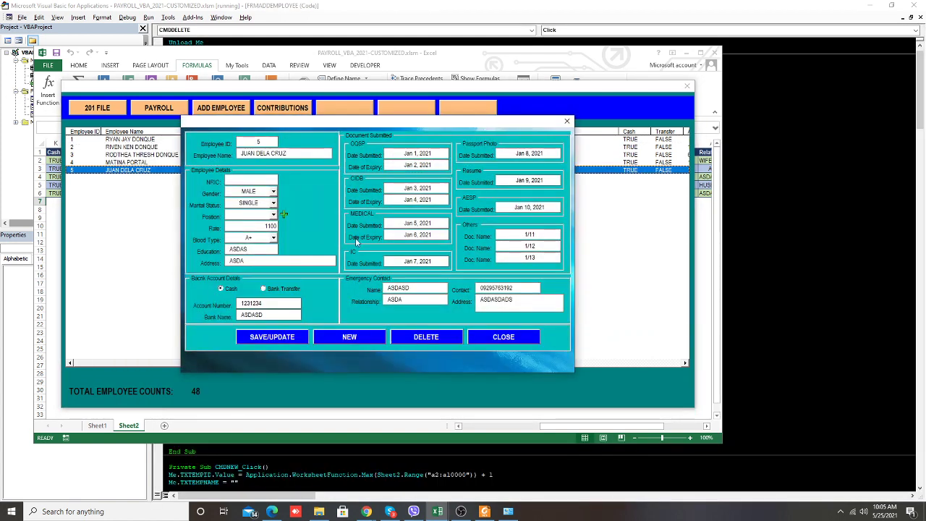
{"action": "left_click", "coordinate": [425, 338]}
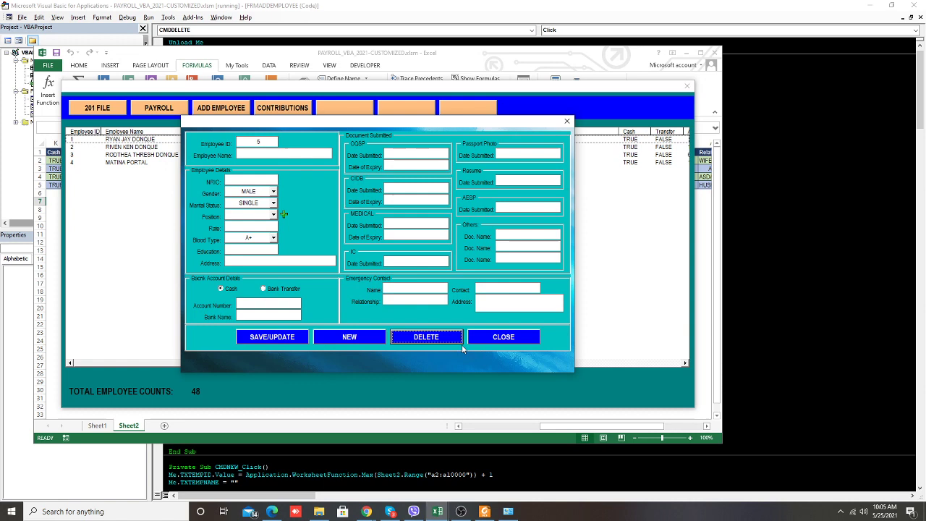
{"action": "left_click", "coordinate": [502, 340]}
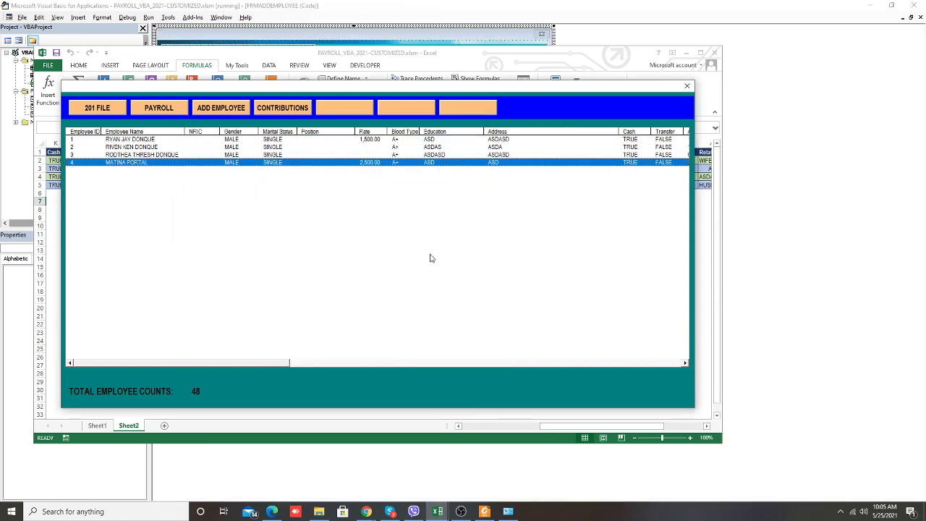
{"action": "double_click", "coordinate": [430, 258]}
{"action": "left_click", "coordinate": [450, 336]}
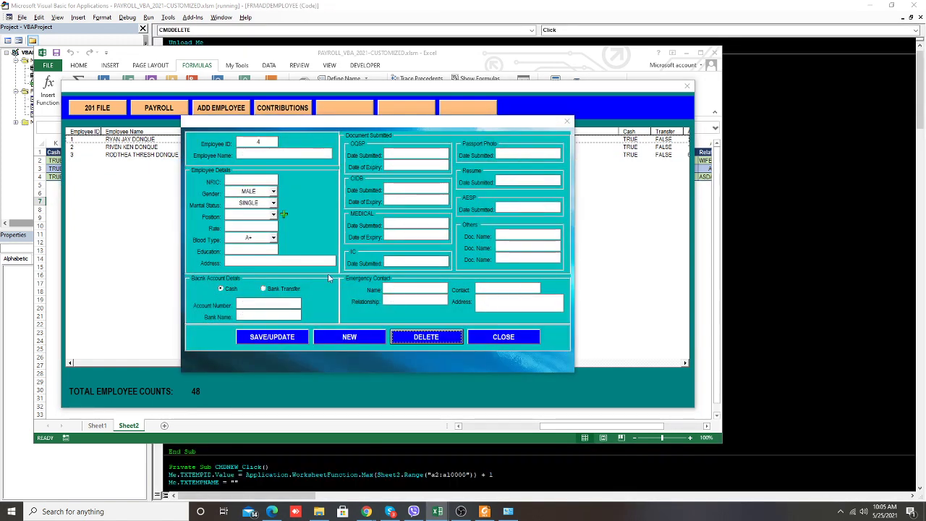
{"action": "left_click", "coordinate": [505, 338]}
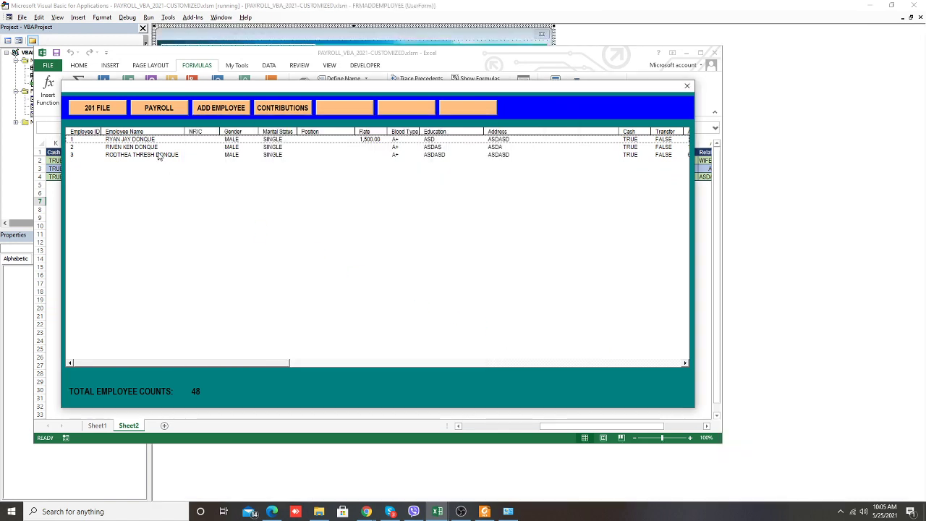
Load and delete the remaining employees 3, 2 and 1
{"action": "double_click", "coordinate": [159, 156]}
{"action": "left_click", "coordinate": [441, 337]}
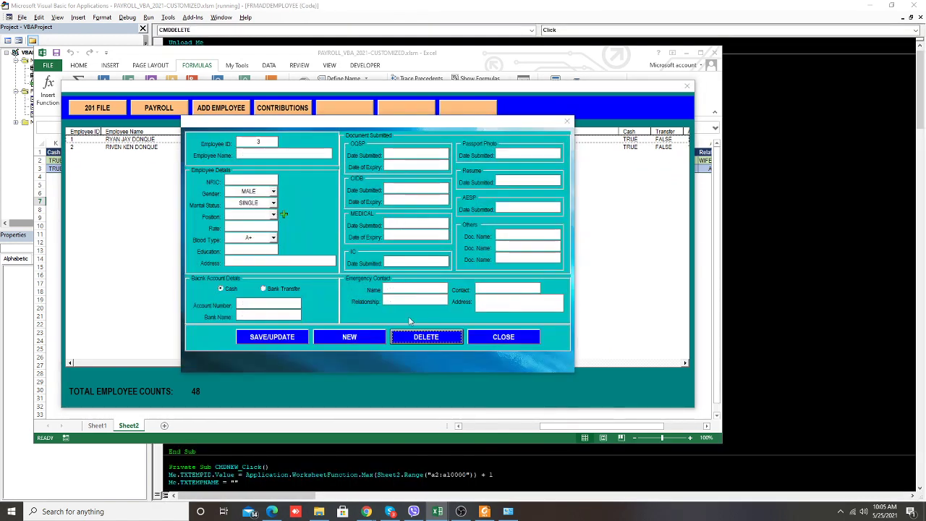
{"action": "left_click", "coordinate": [526, 338]}
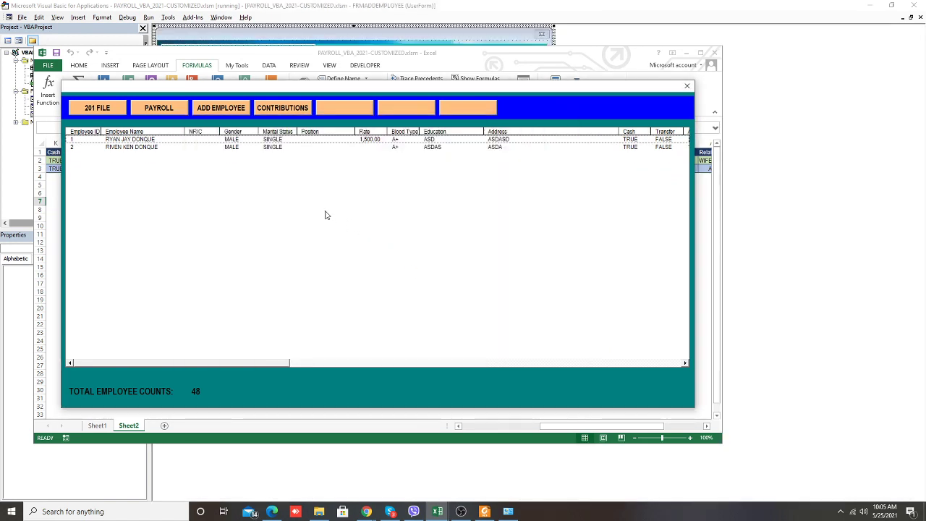
{"action": "double_click", "coordinate": [263, 148]}
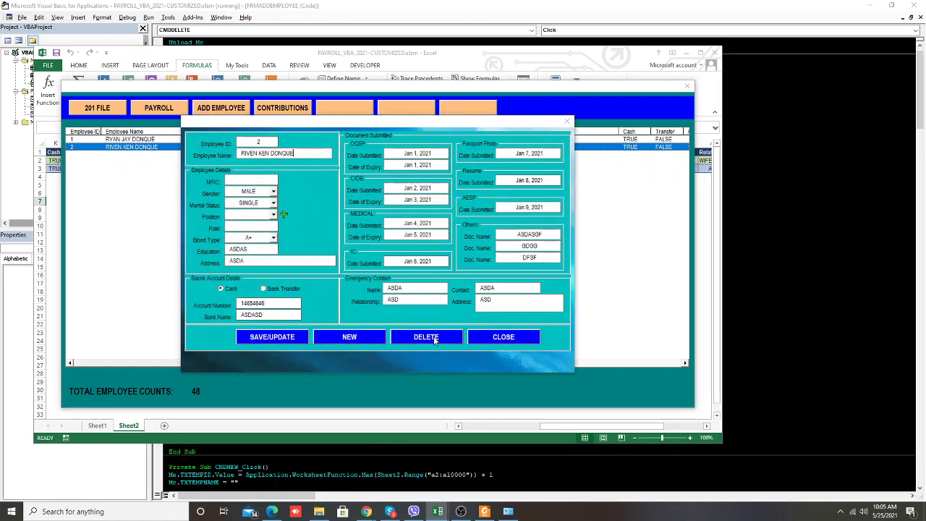
{"action": "left_click", "coordinate": [432, 340]}
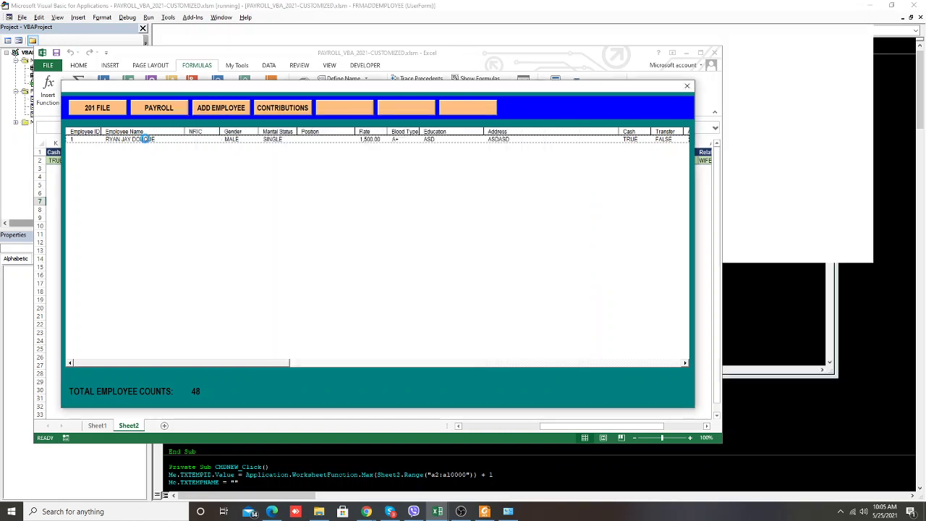
{"action": "double_click", "coordinate": [407, 309]}
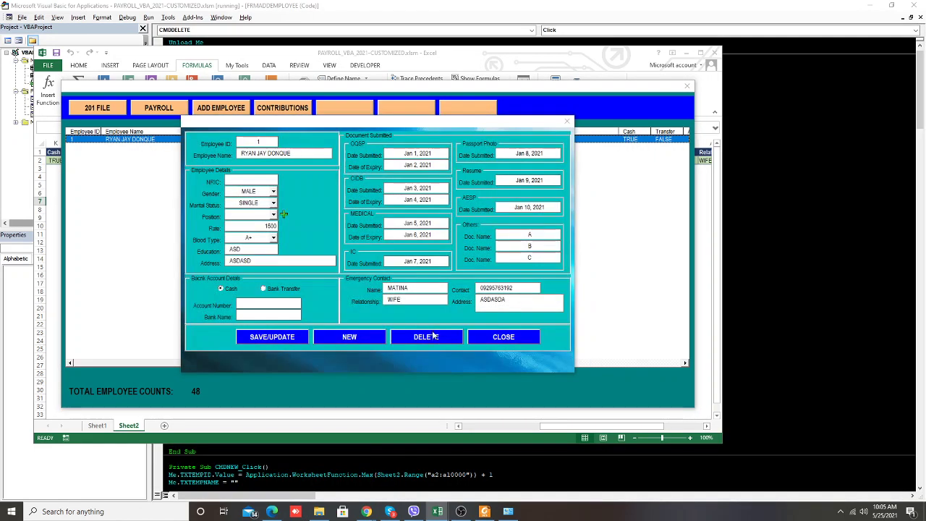
{"action": "left_click", "coordinate": [426, 336]}
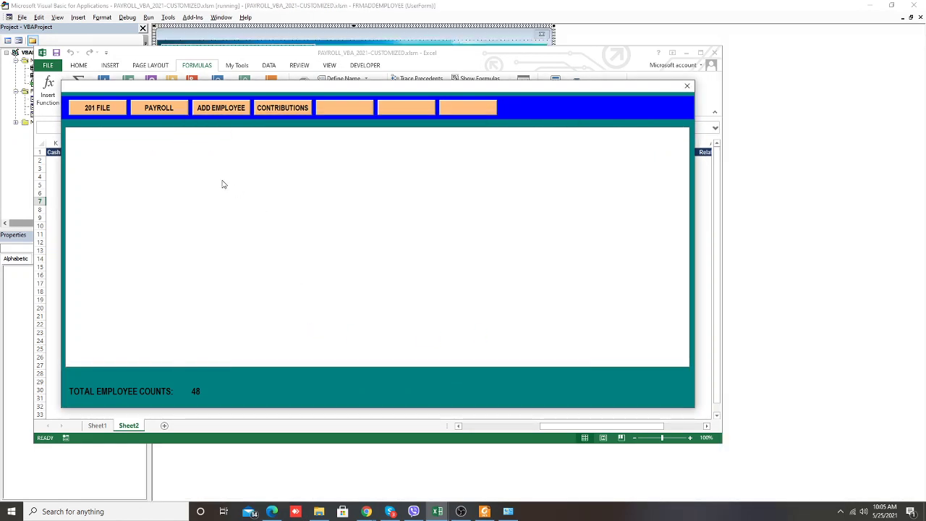